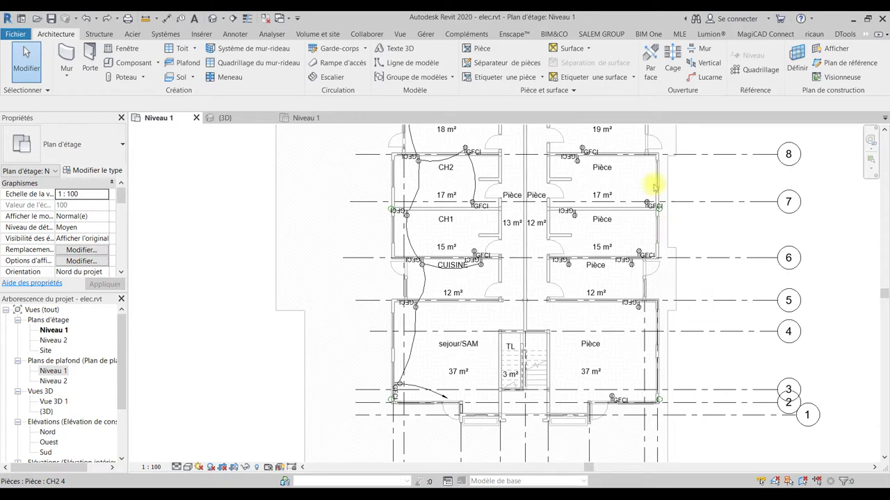
# - Switch to the Systèmes ribbon tab while viewing the Niveau 1 floor plan
pyautogui.click(162, 35)
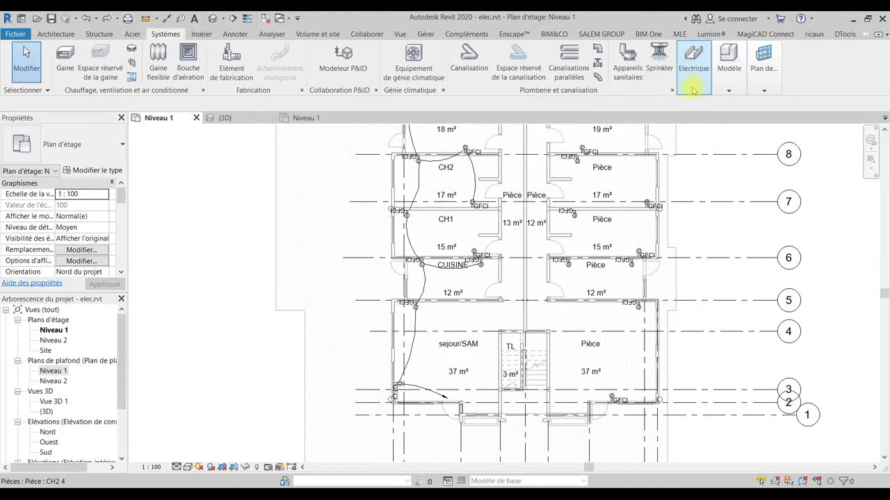
# - Start the Luminaire tool from the Électrique tools and open the Load Family library, moving up one folder
pyautogui.click(693, 80)
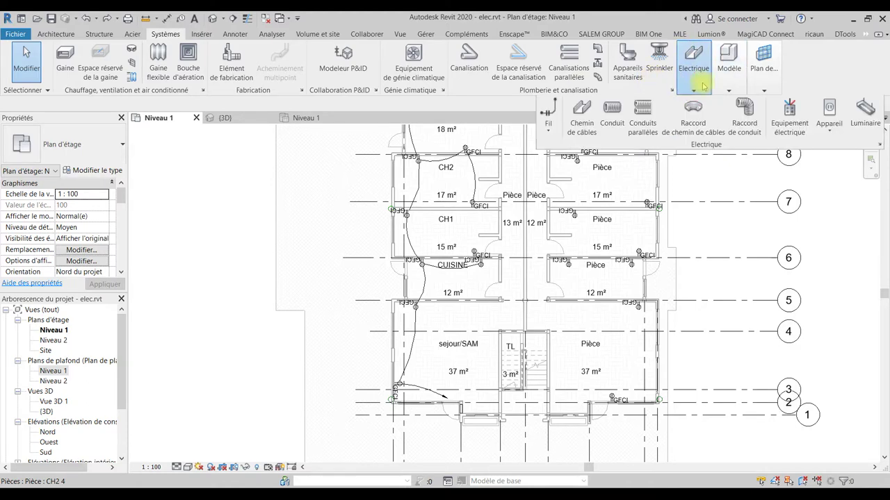
pyautogui.click(865, 119)
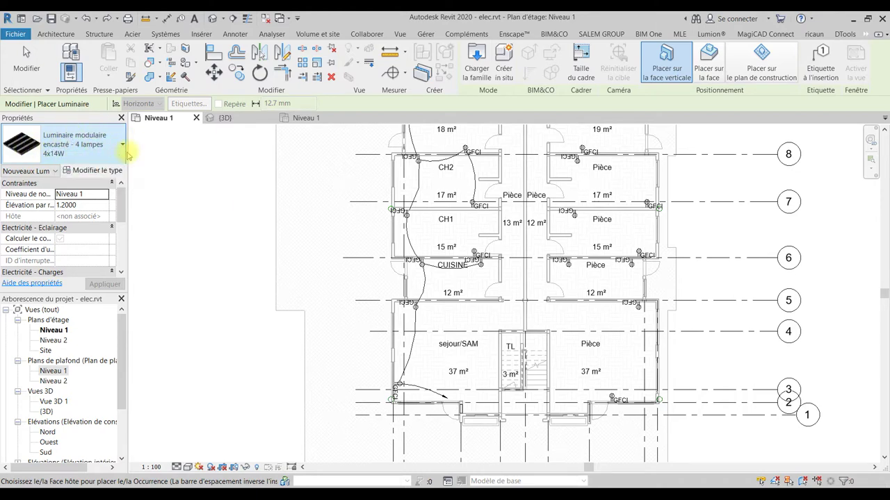
pyautogui.click(480, 70)
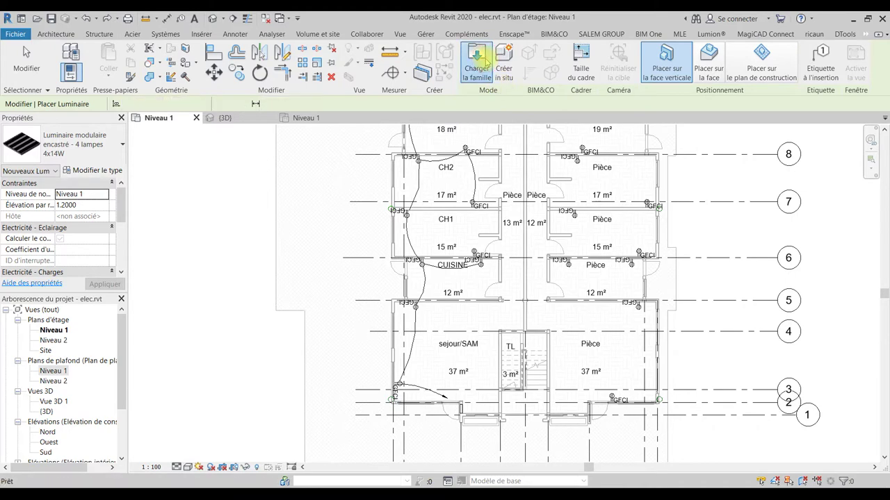
pyautogui.click(543, 131)
# - Load 'Luminaire modulaire encastré - 2 lampes.rfa' from MEP Electrique > Eclairage > Intérieur
pyautogui.click(543, 131)
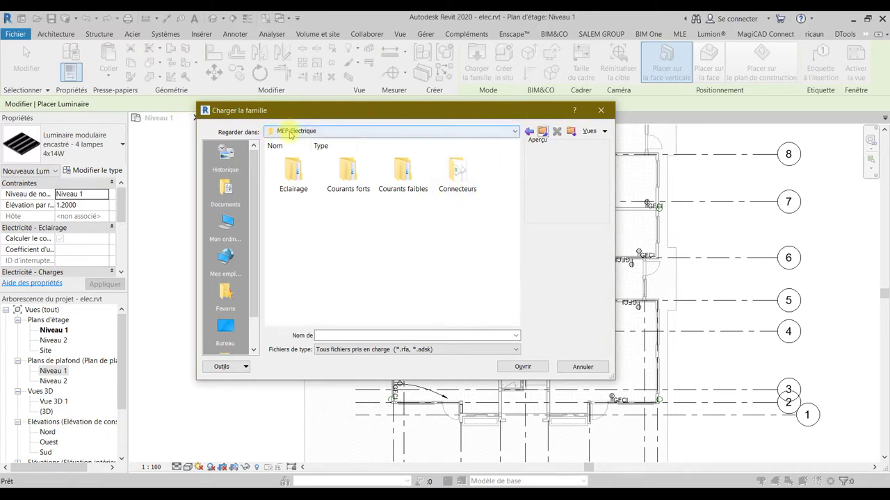
pyautogui.doubleClick(282, 185)
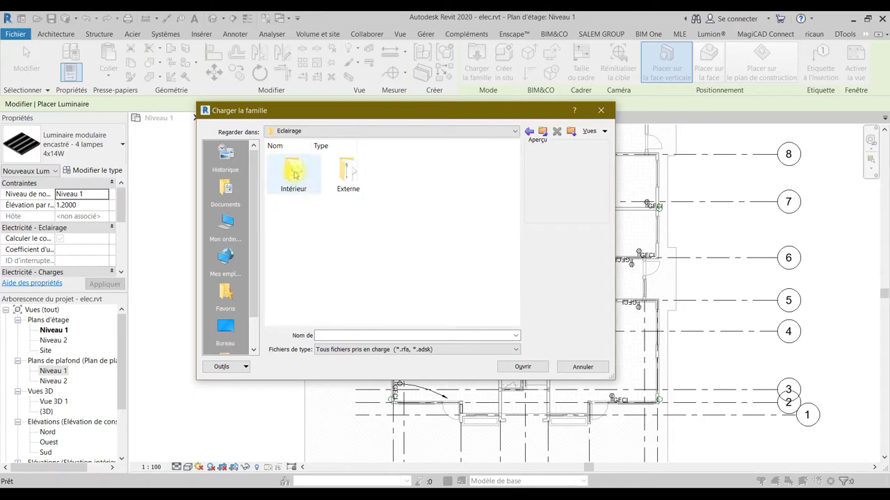
pyautogui.doubleClick(293, 171)
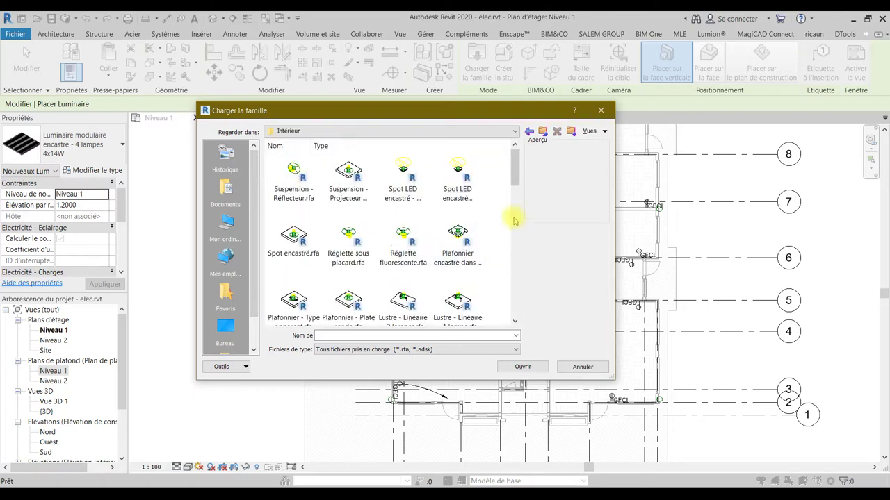
pyautogui.moveTo(514, 172); pyautogui.dragTo(518, 219)
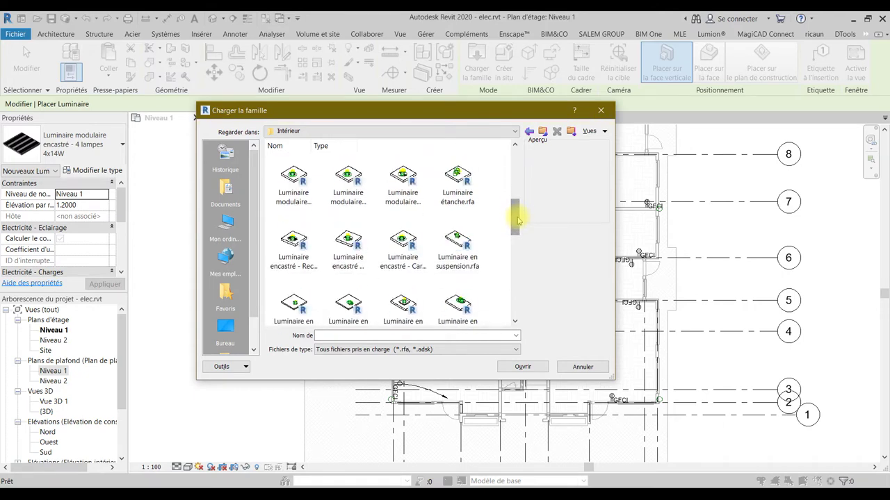
pyautogui.moveTo(518, 220); pyautogui.dragTo(520, 207)
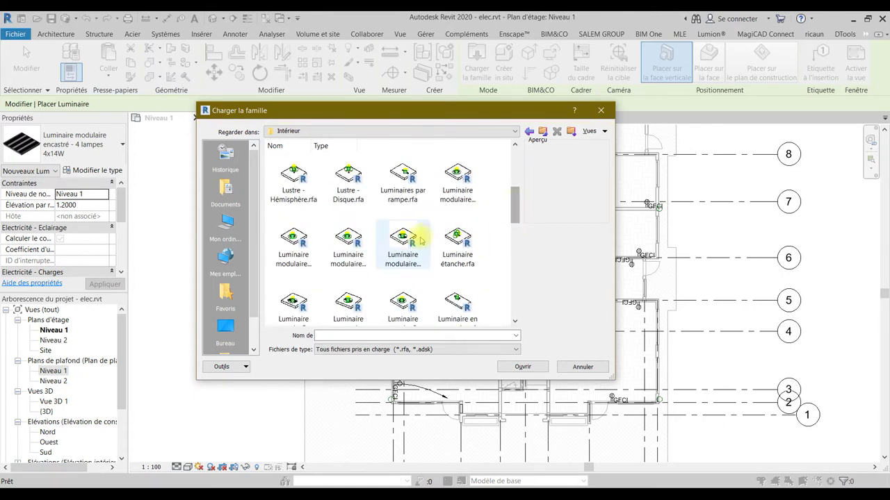
pyautogui.click(315, 242)
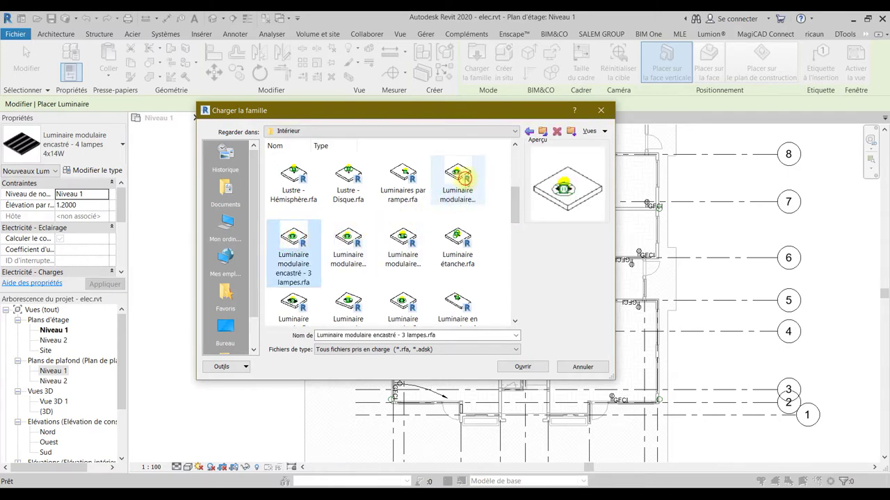
pyautogui.click(456, 195)
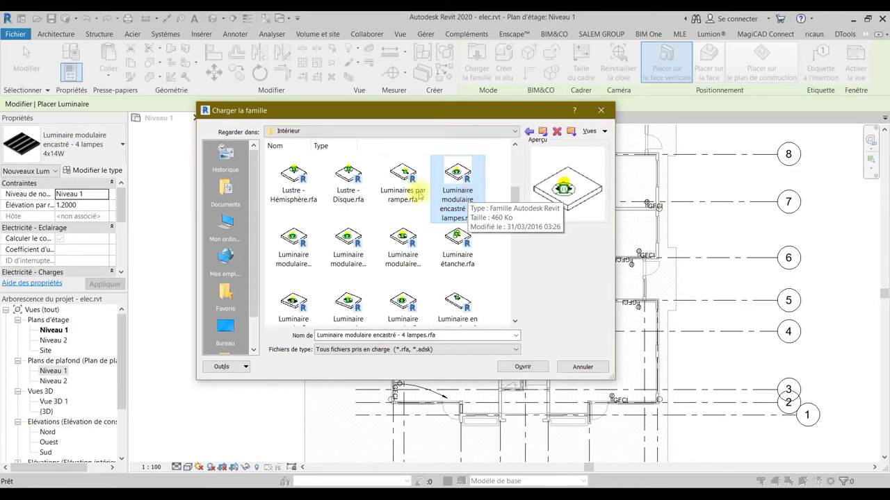
pyautogui.click(300, 248)
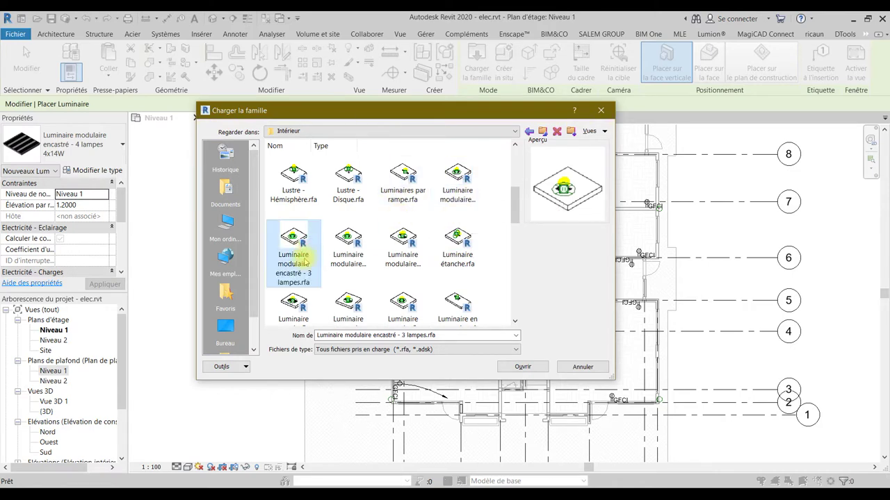
pyautogui.click(346, 257)
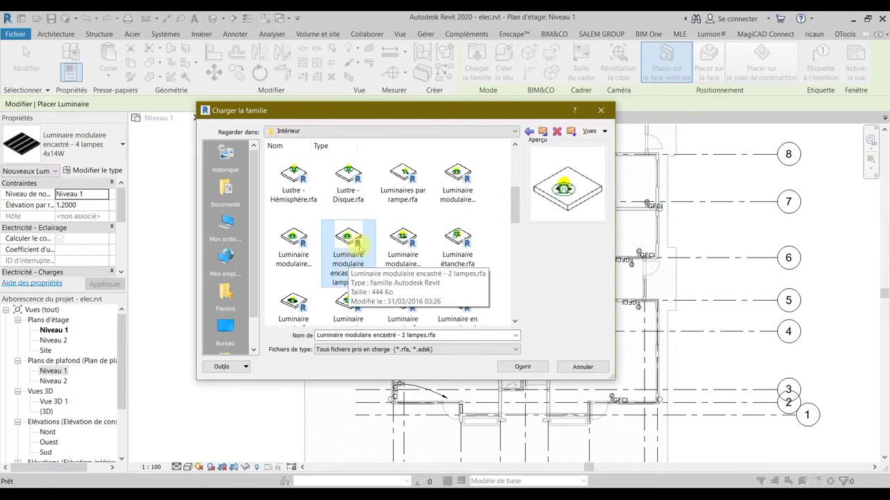
pyautogui.click(522, 368)
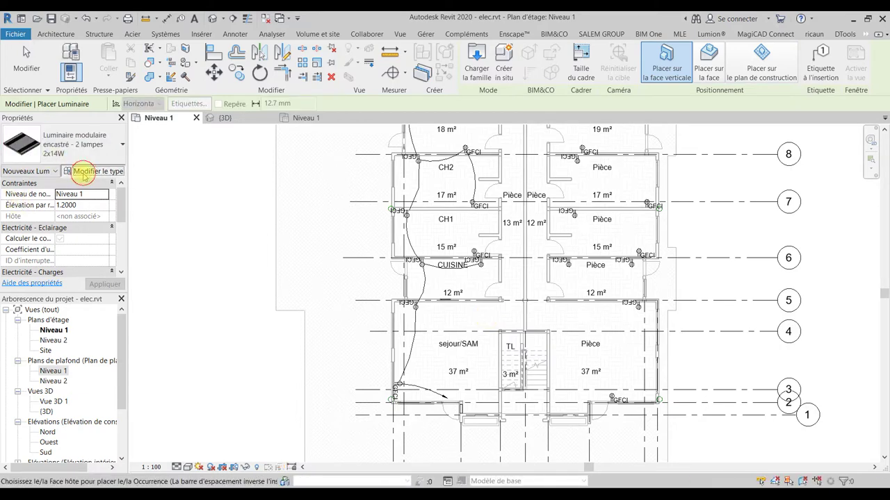
pyautogui.click(95, 171)
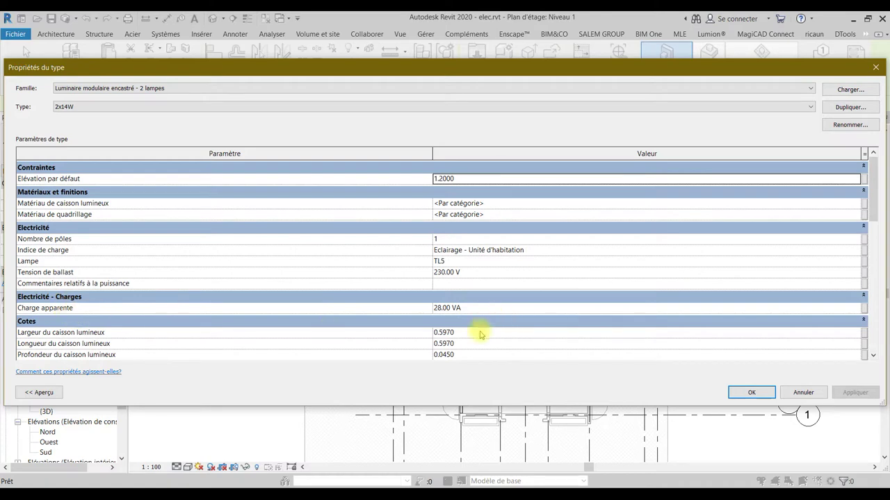
pyautogui.scroll(-2, 480, 331)
pyautogui.scroll(-2, 479, 331)
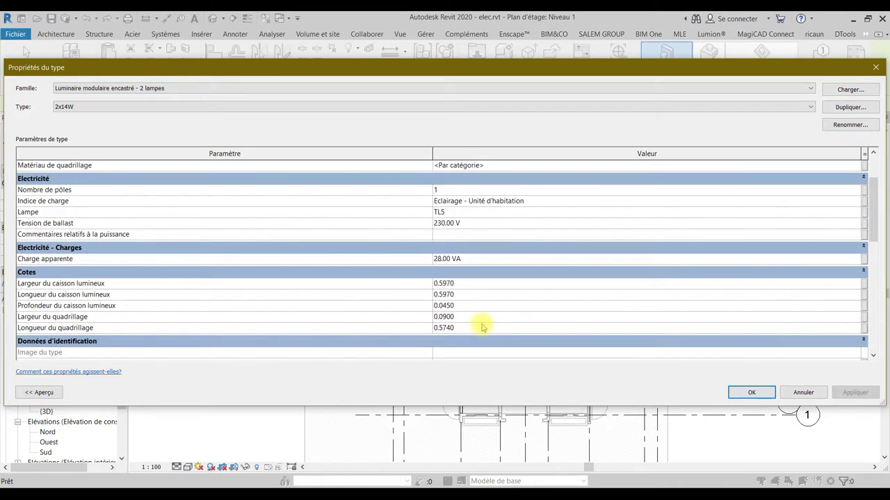
pyautogui.scroll(-5, 490, 320)
pyautogui.scroll(-4, 490, 317)
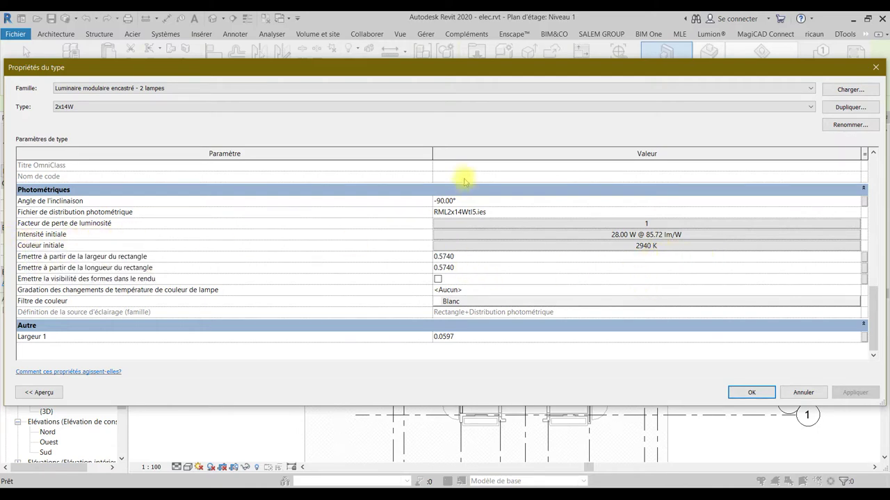
pyautogui.scroll(5, 457, 322)
pyautogui.scroll(5, 459, 324)
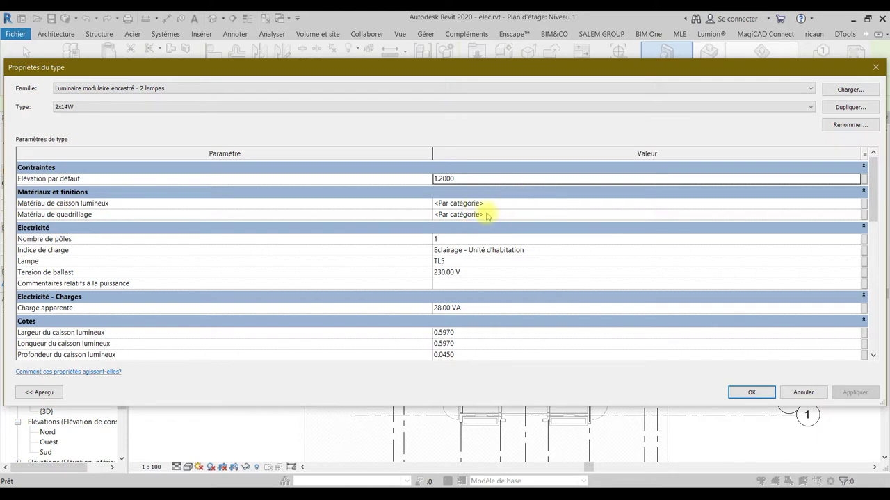
pyautogui.click(749, 390)
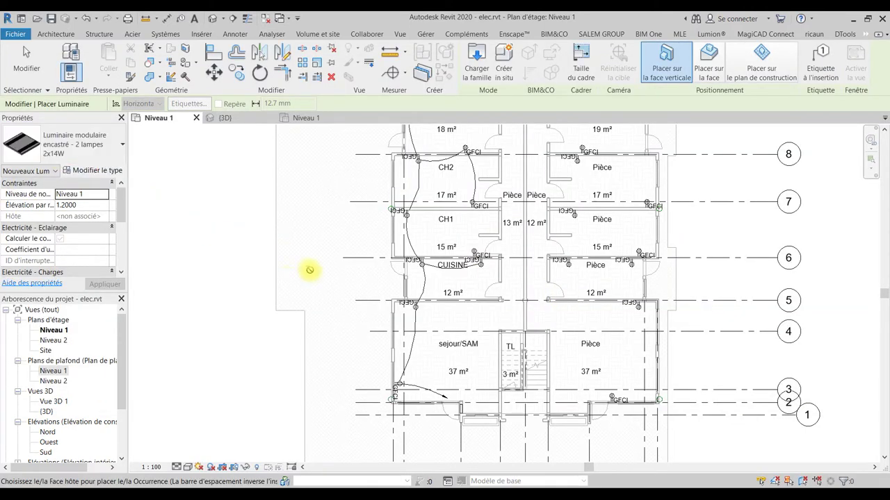
# - Exit luminaire placement, switch to the Niveau 1 ceiling plan, and start the Architecture Plafond tool
pyautogui.press('Escape')
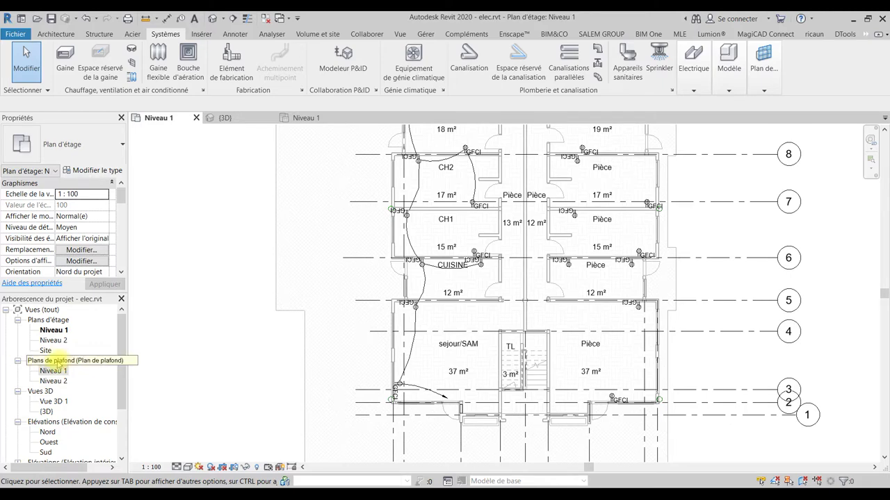
pyautogui.doubleClick(53, 372)
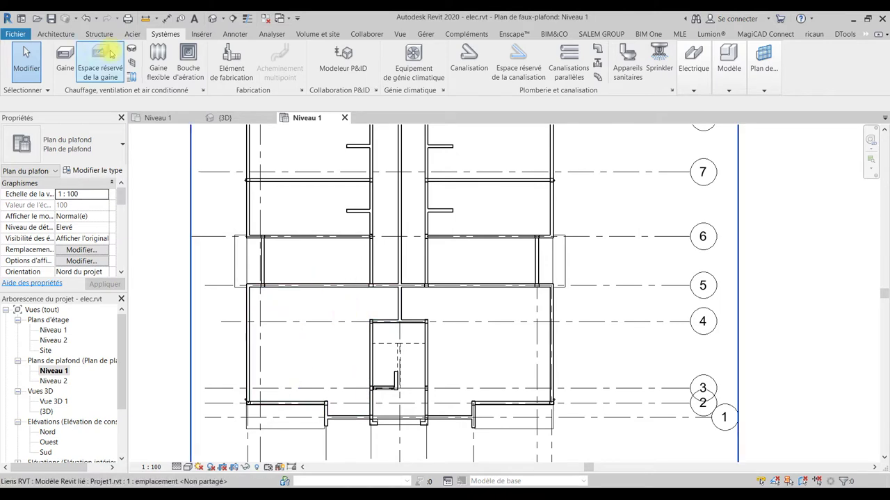
pyautogui.click(53, 36)
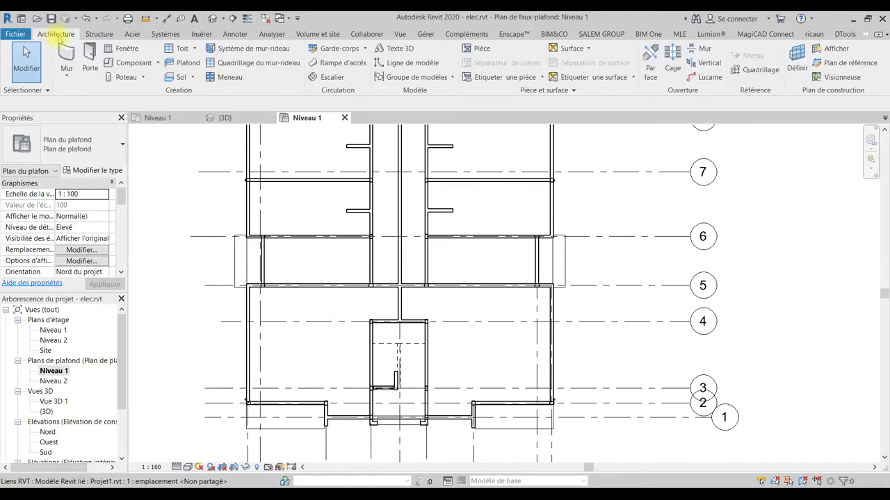
pyautogui.click(185, 64)
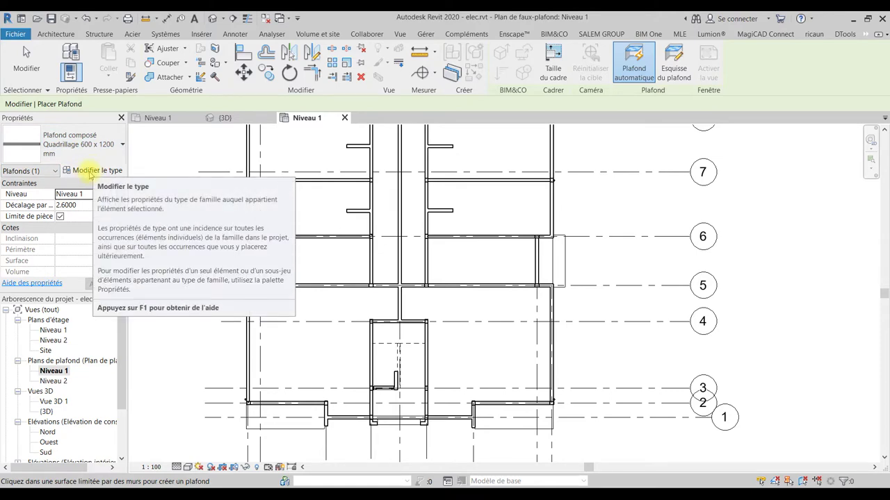
# - Open the 600 x 1200 ceiling type's layer structure and select the Finition 2 layer's material
pyautogui.click(87, 172)
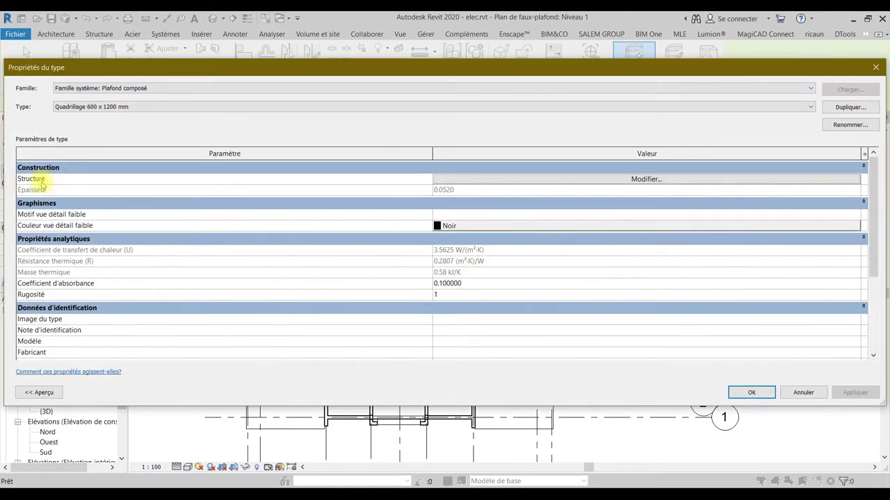
pyautogui.click(471, 180)
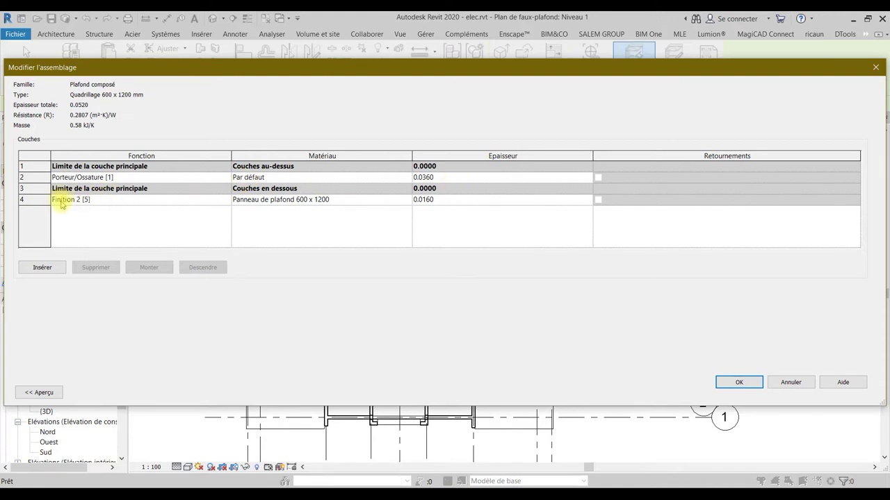
pyautogui.click(378, 200)
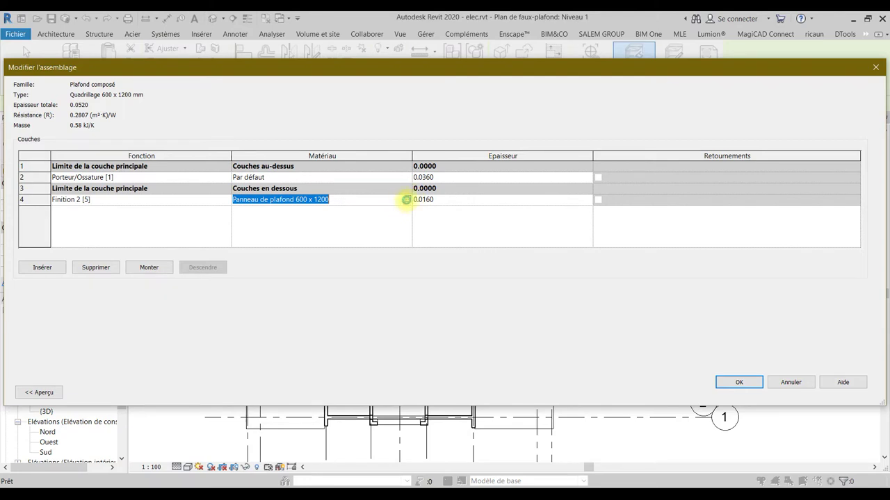
# - Find and select Fourrure métallique in the project materials list, bringing up its context menu
pyautogui.click(408, 200)
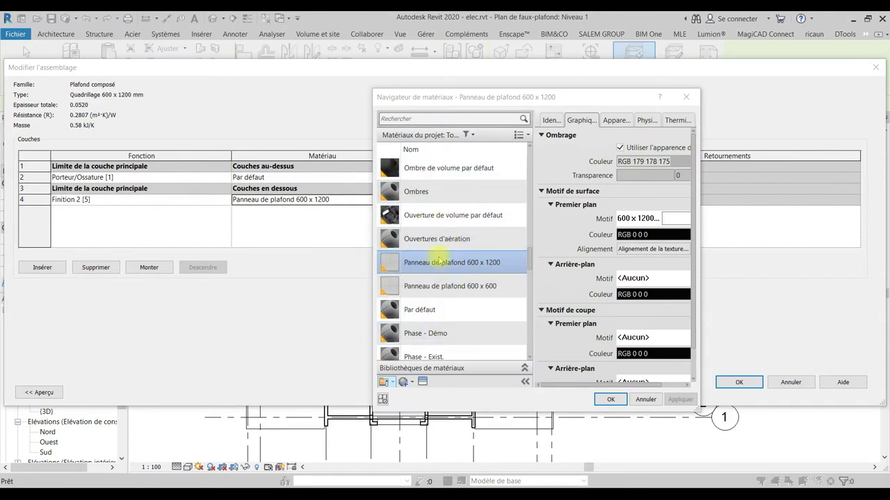
pyautogui.scroll(-1, 447, 208)
pyautogui.scroll(-1, 447, 209)
pyautogui.scroll(-2, 447, 209)
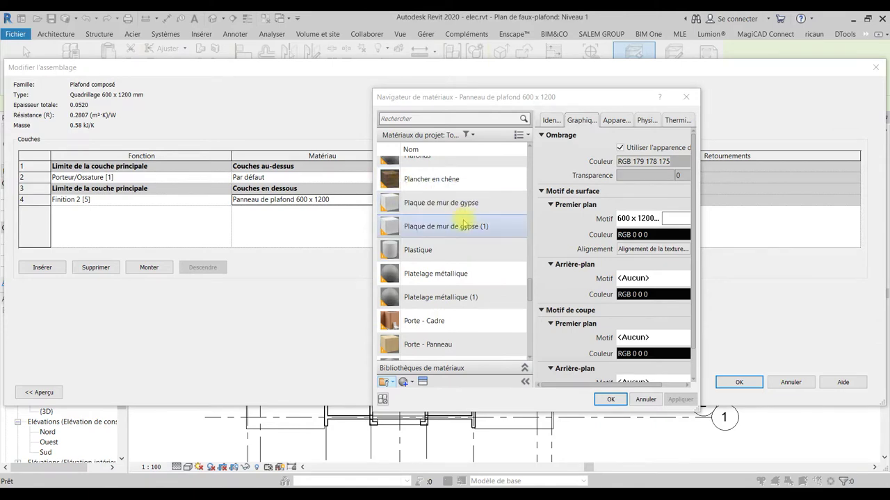
pyautogui.scroll(-1, 433, 252)
pyautogui.scroll(-2, 437, 254)
pyautogui.scroll(-2, 436, 256)
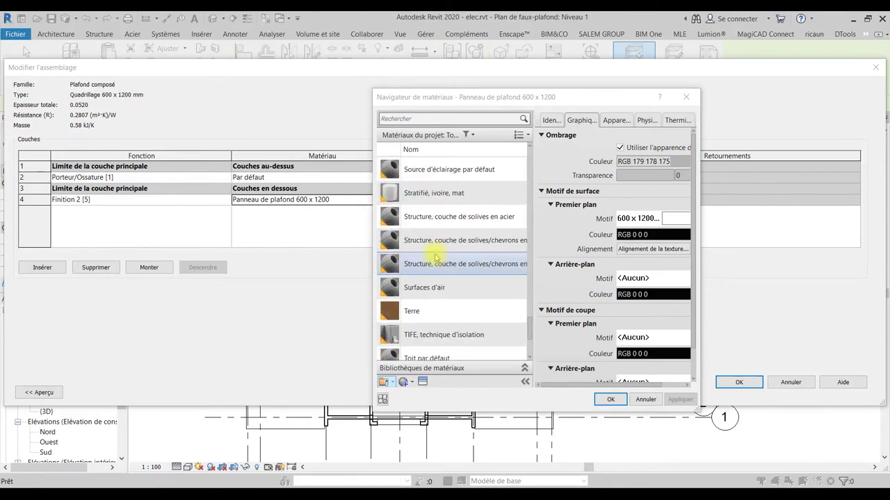
pyautogui.scroll(-1, 436, 256)
pyautogui.scroll(2, 436, 256)
pyautogui.scroll(3, 436, 256)
pyautogui.scroll(1, 436, 256)
pyautogui.scroll(3, 434, 256)
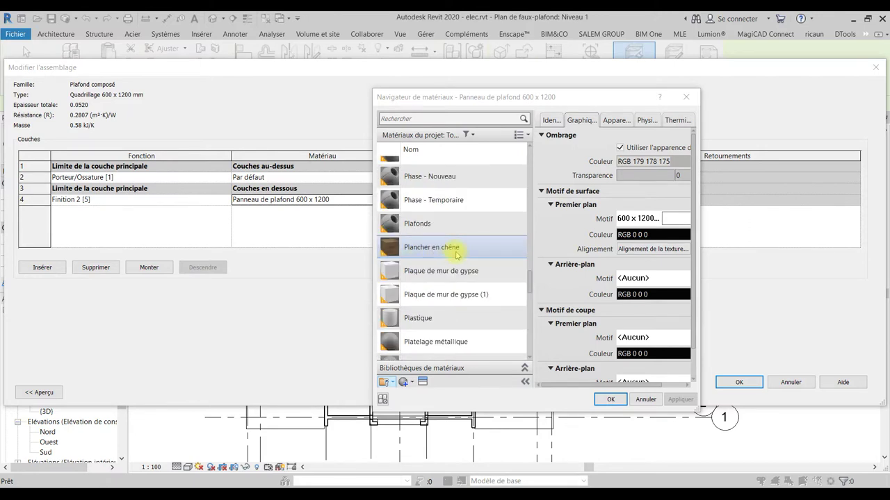
pyautogui.scroll(-3, 462, 269)
pyautogui.scroll(-3, 464, 268)
pyautogui.scroll(-2, 465, 267)
pyautogui.scroll(-1, 464, 266)
pyautogui.scroll(2, 465, 268)
pyautogui.scroll(3, 464, 268)
pyautogui.scroll(5, 465, 268)
pyautogui.scroll(3, 465, 268)
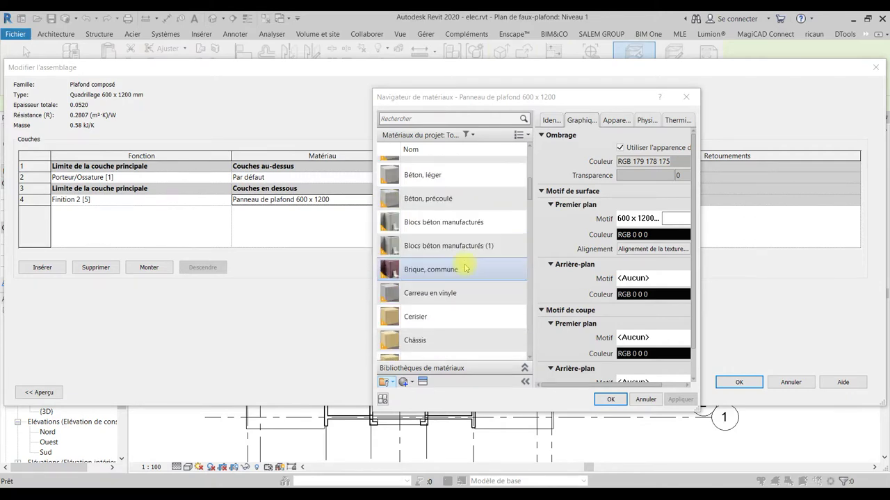
pyautogui.scroll(3, 465, 268)
pyautogui.scroll(1, 466, 267)
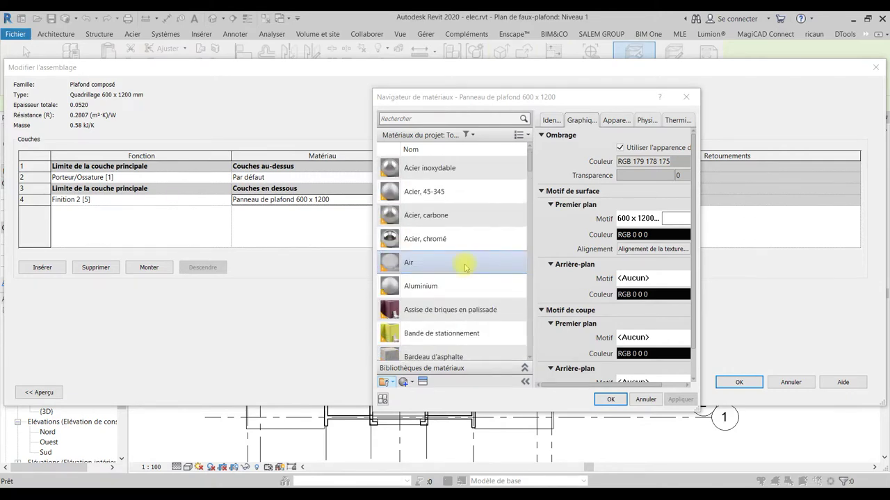
pyautogui.scroll(-3, 465, 267)
pyautogui.scroll(-3, 465, 266)
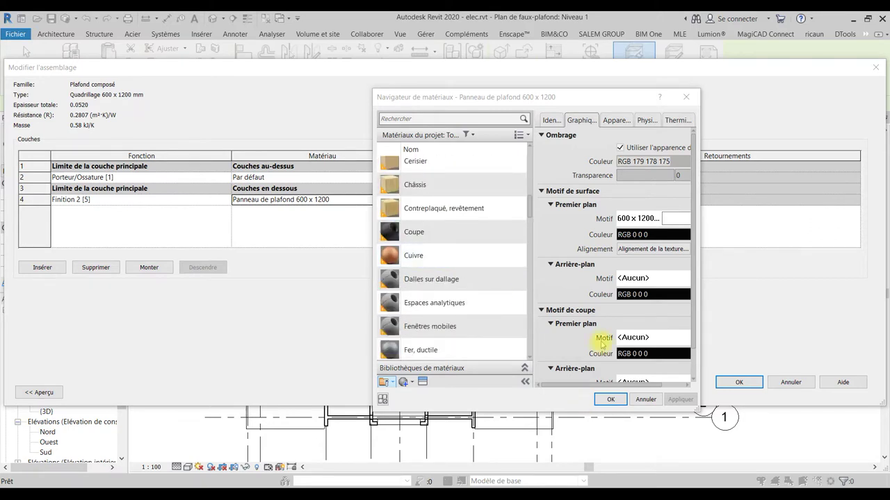
pyautogui.scroll(-3, 475, 323)
pyautogui.scroll(-1, 456, 288)
pyautogui.scroll(-3, 457, 292)
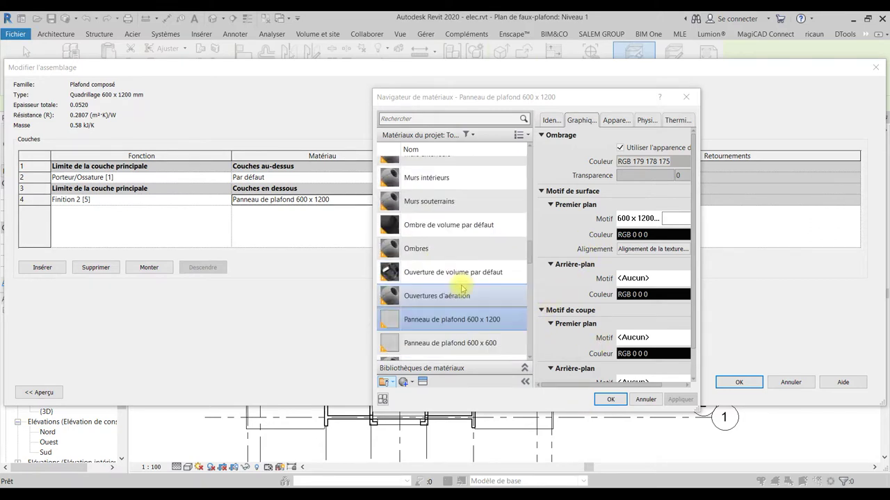
pyautogui.scroll(1, 462, 289)
pyautogui.scroll(3, 463, 289)
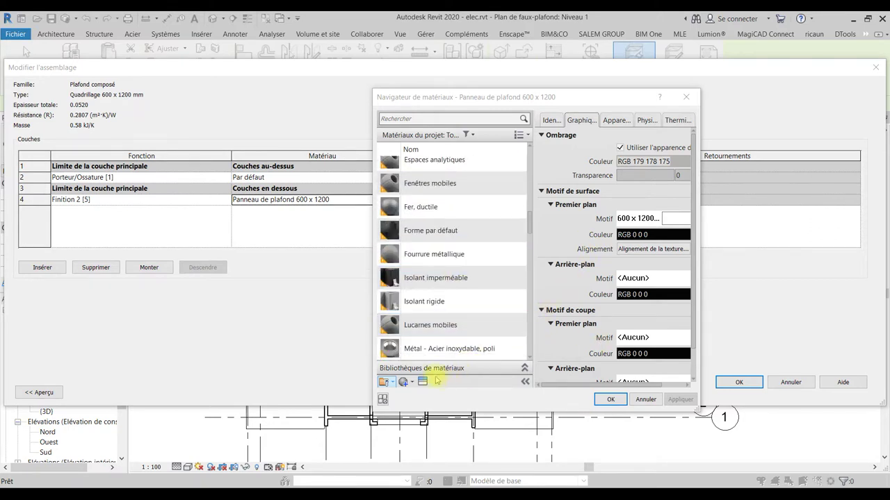
pyautogui.click(427, 255)
pyautogui.rightClick(447, 270)
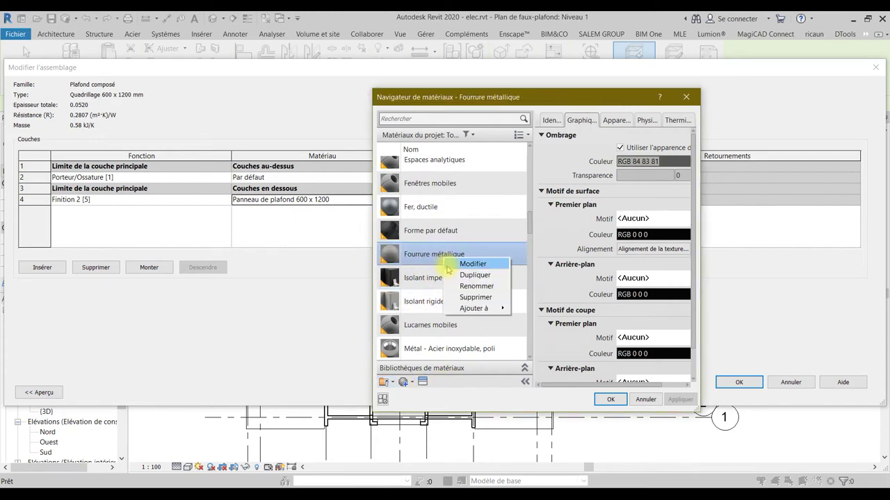
# - Duplicate Fourrure métallique as PLAFOND and assign the striped 'Dalles de tapis … Superposé' carpet appearance
pyautogui.click(475, 275)
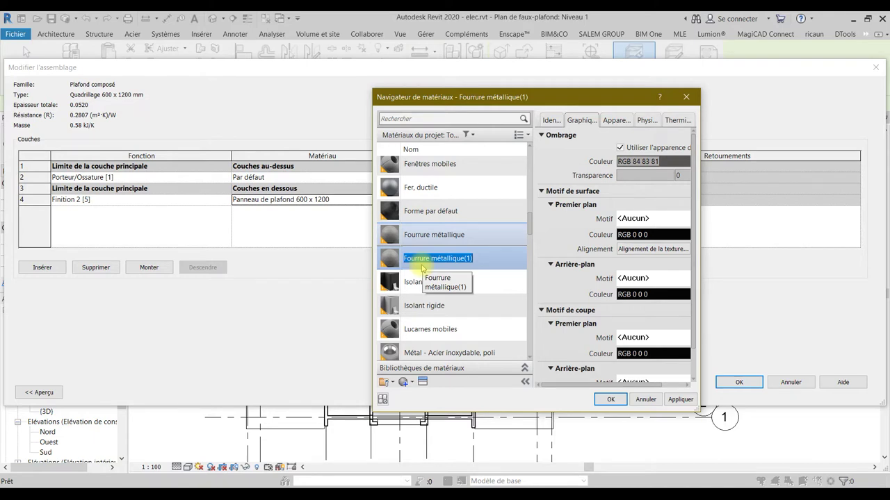
pyautogui.write('PLAFOND')
pyautogui.click(423, 381)
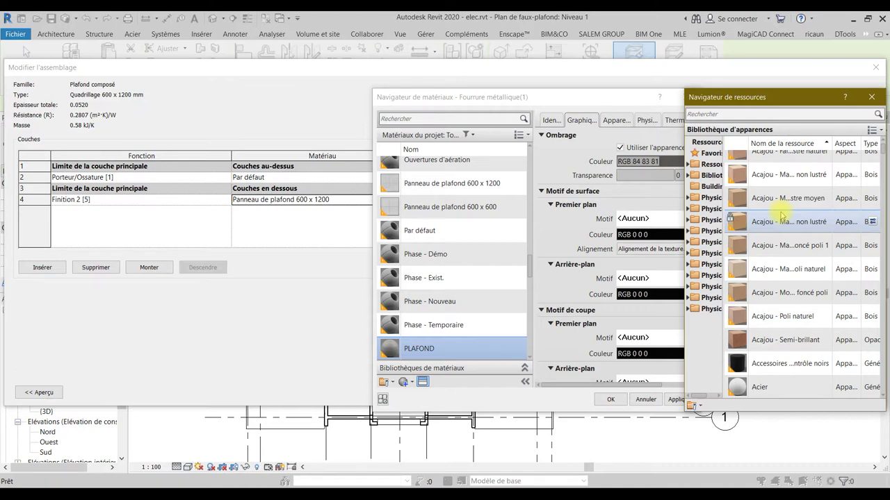
pyautogui.scroll(-5, 781, 237)
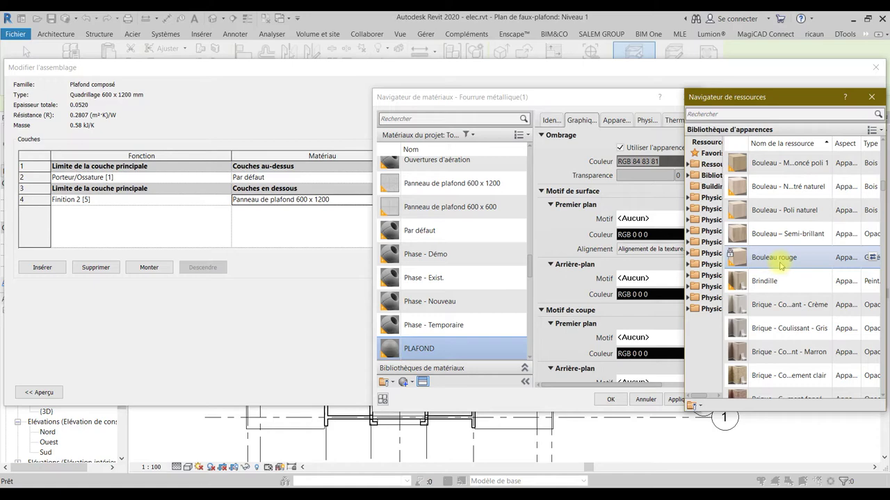
pyautogui.scroll(5, 782, 266)
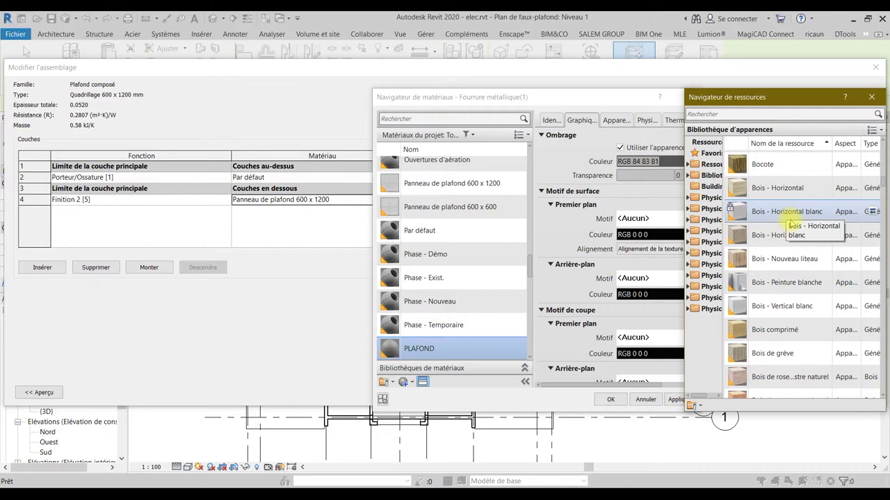
pyautogui.scroll(-10, 784, 341)
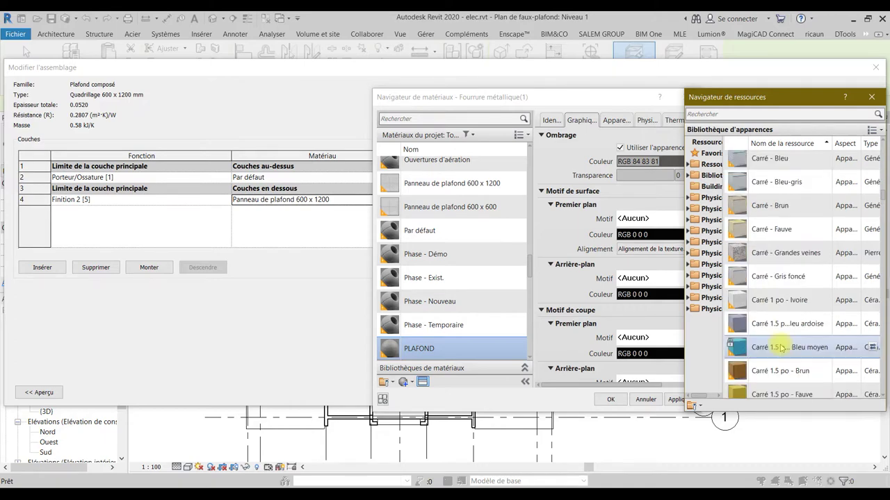
pyautogui.scroll(-3, 781, 348)
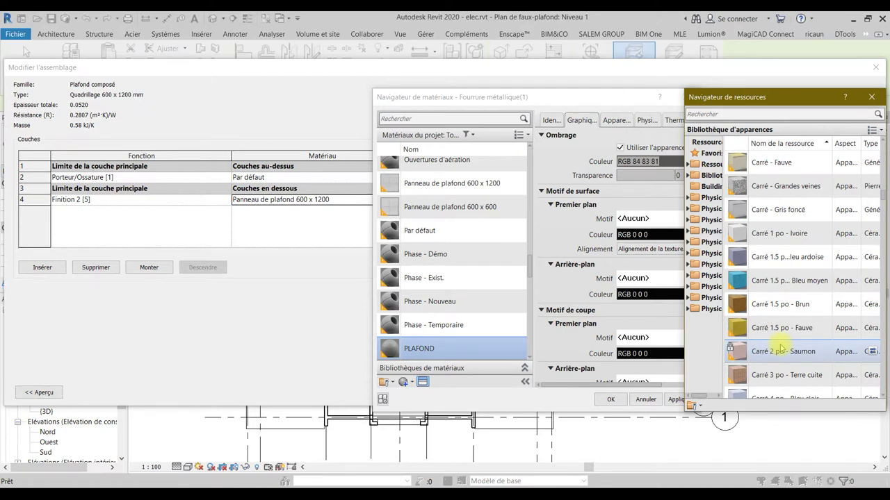
pyautogui.scroll(-5, 821, 297)
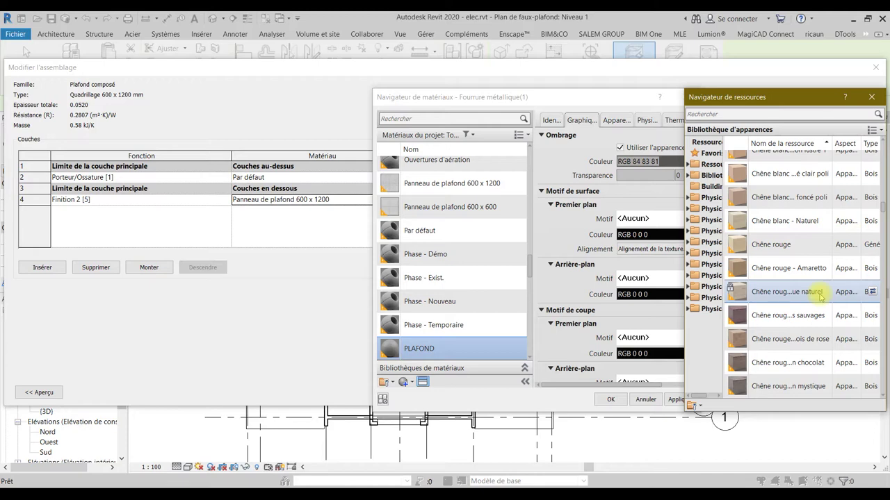
pyautogui.scroll(-5, 821, 297)
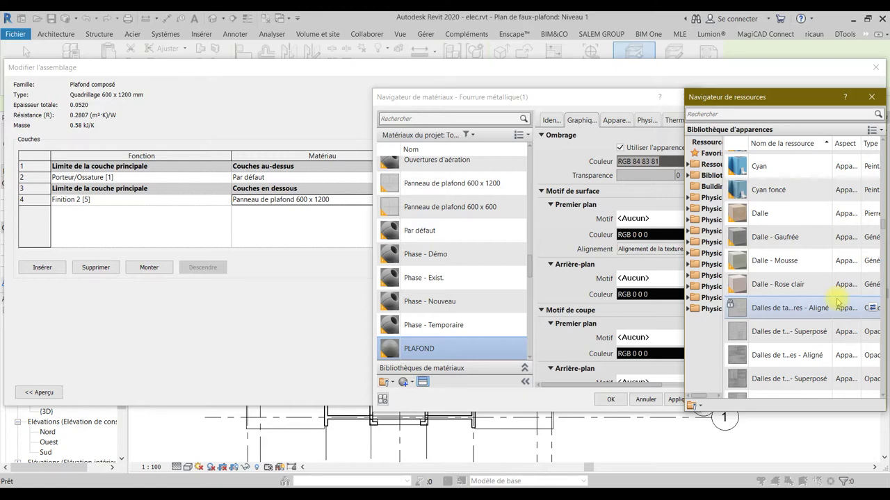
pyautogui.scroll(-3, 837, 303)
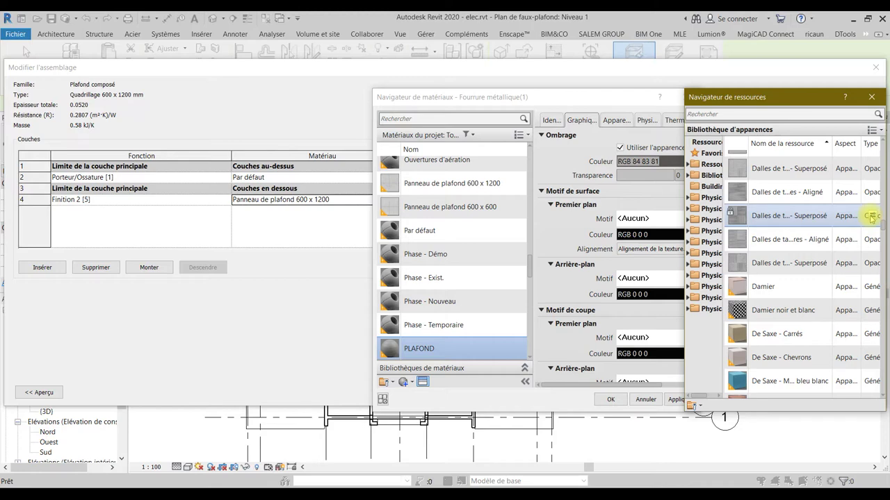
pyautogui.click(871, 216)
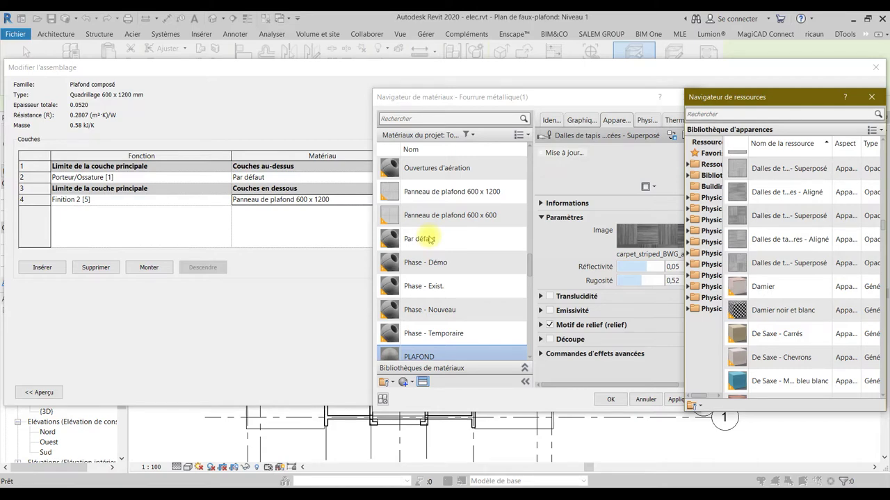
# - Keep PLAFOND on the finish layer and confirm the assembly and type property changes
pyautogui.press('Return')
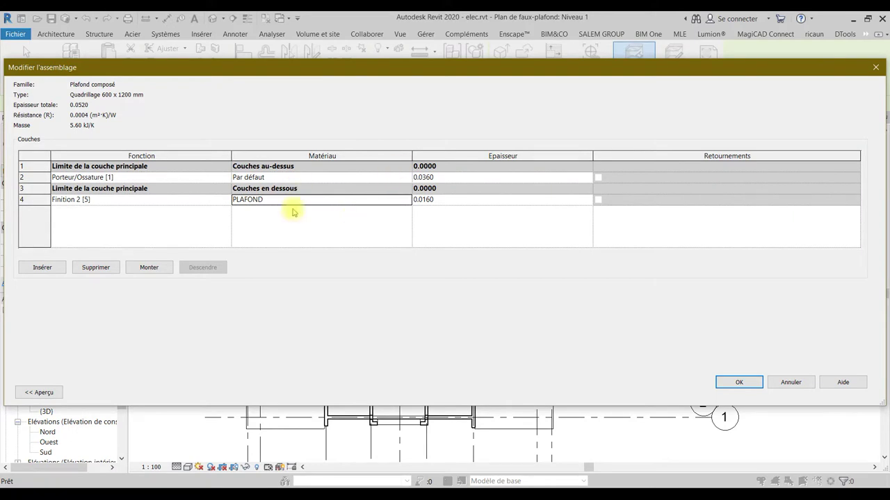
pyautogui.click(751, 382)
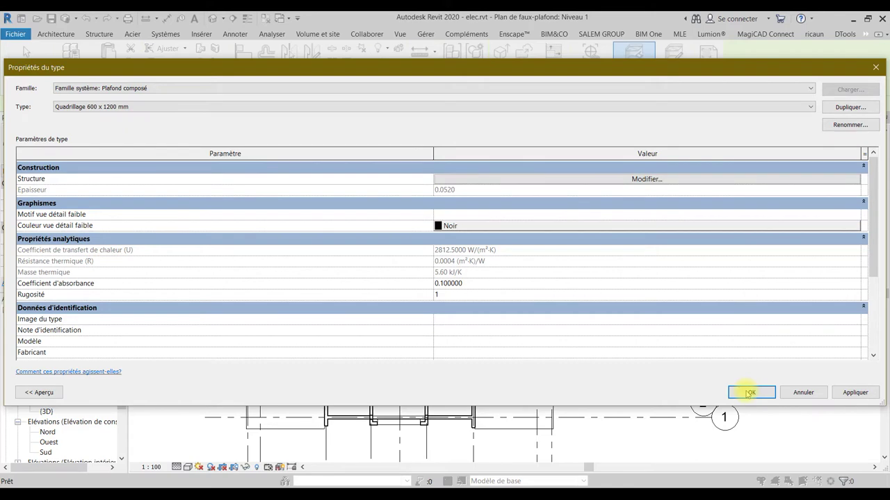
pyautogui.click(751, 393)
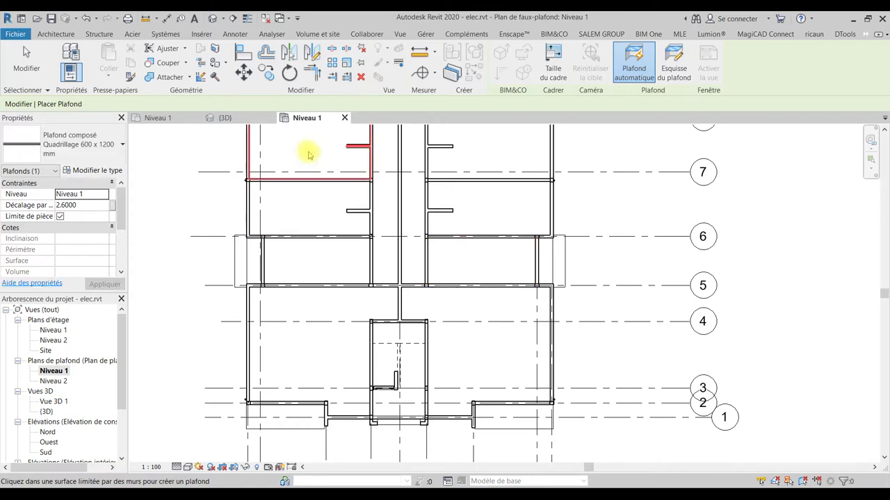
# - Exit the Plafond command, survey the lower rooms, and select the ceiling in the large room
pyautogui.moveTo(477, 199); pyautogui.dragTo(456, 318, button='middle')
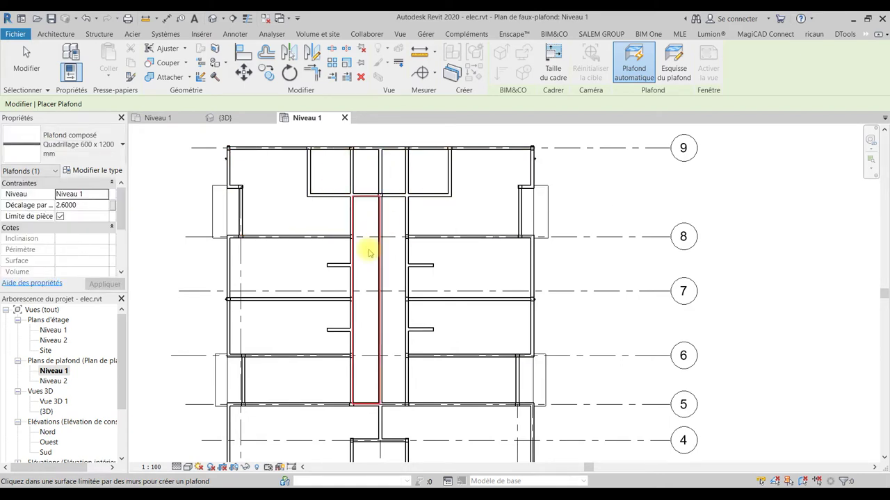
pyautogui.keyDown('ctrl'); pyautogui.scroll(-3, 453, 306); pyautogui.keyUp('ctrl')
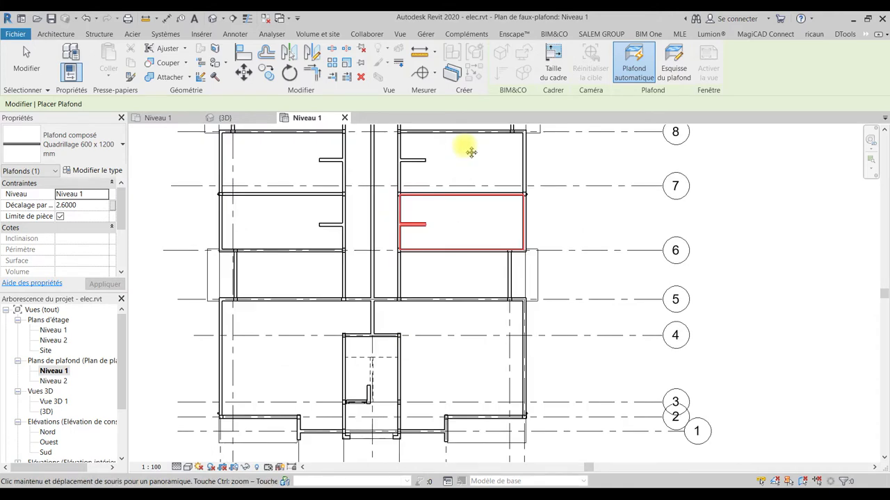
pyautogui.keyDown('ctrl'); pyautogui.scroll(-3, 469, 147); pyautogui.keyUp('ctrl')
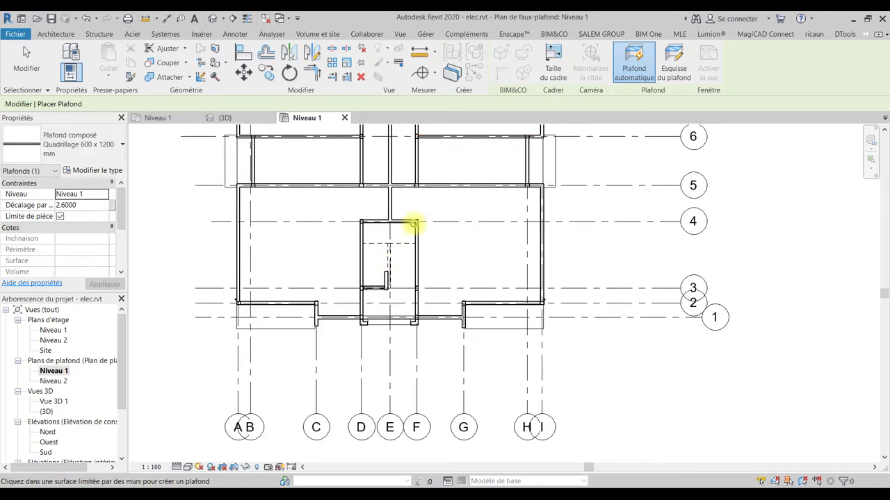
pyautogui.press('Escape')
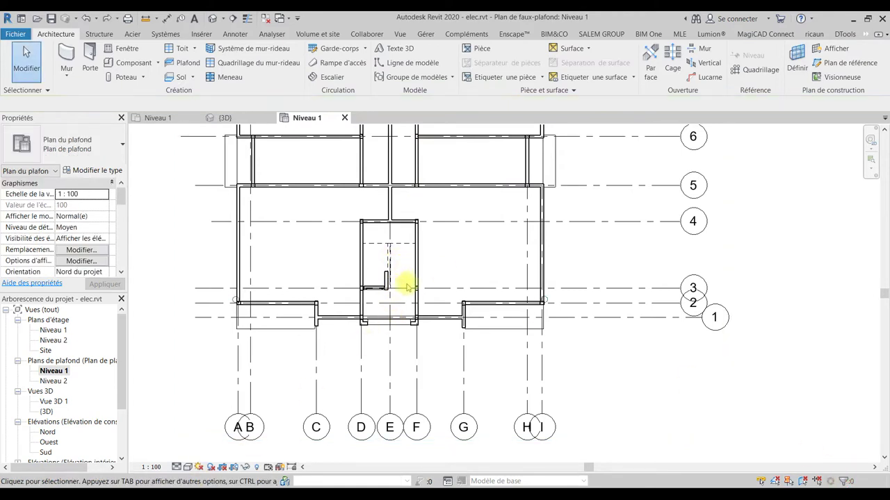
pyautogui.moveTo(274, 235); pyautogui.dragTo(298, 329, button='middle')
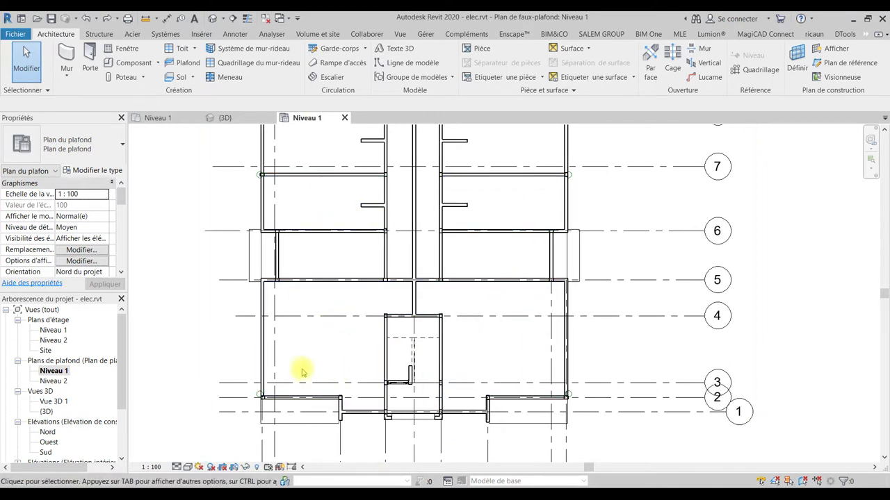
pyautogui.scroll(2, 302, 369)
pyautogui.moveTo(319, 371); pyautogui.dragTo(276, 345, button='middle')
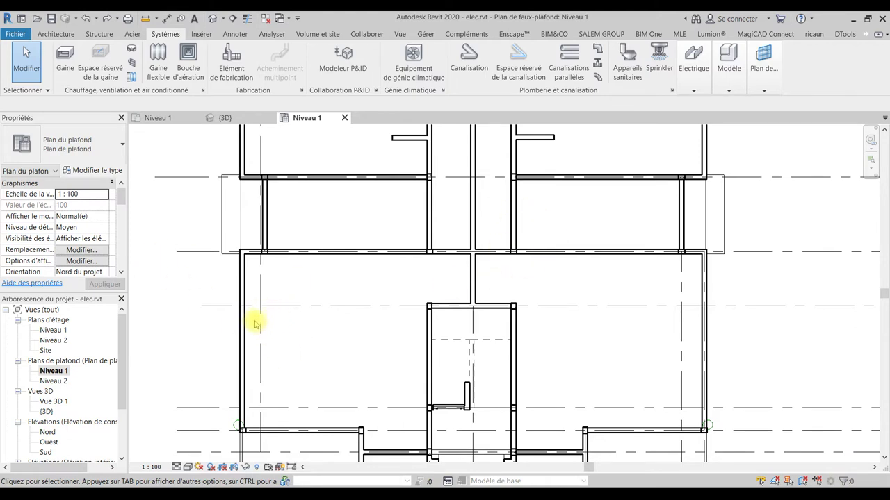
pyautogui.click(315, 367)
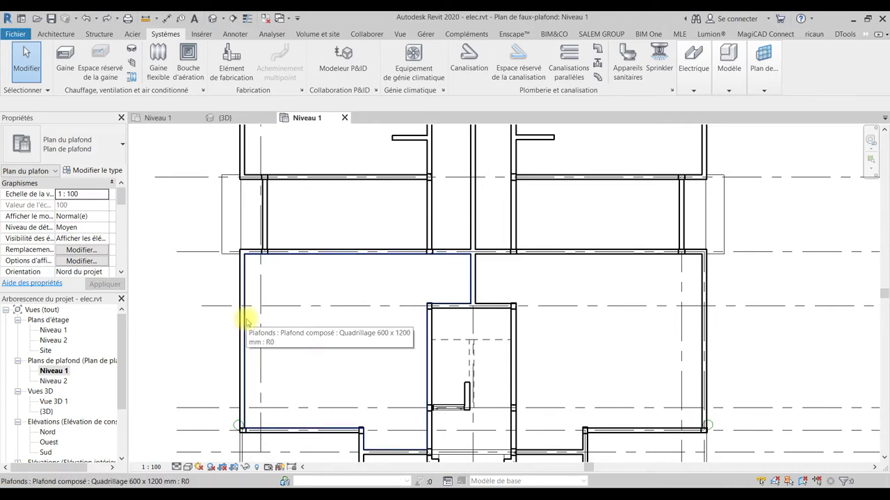
pyautogui.click(246, 321)
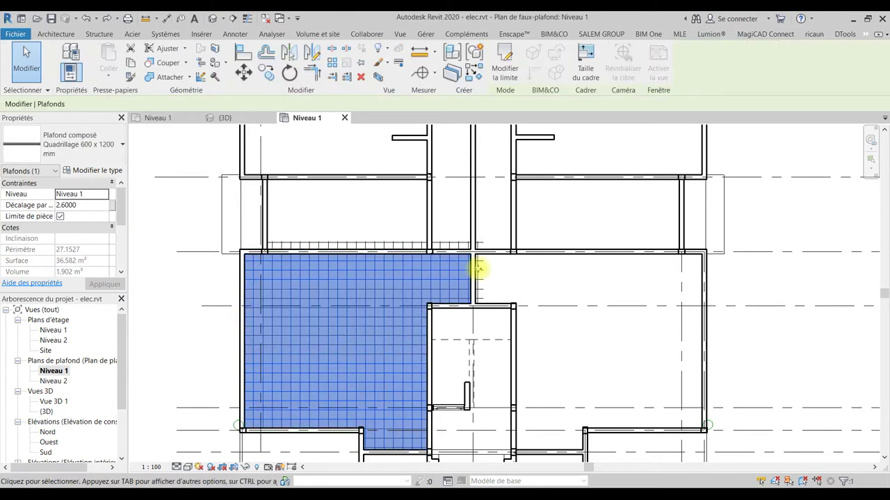
# - Reopen the ceiling's layer structure and open the PLAFOND material settings on the finish layer
pyautogui.click(81, 171)
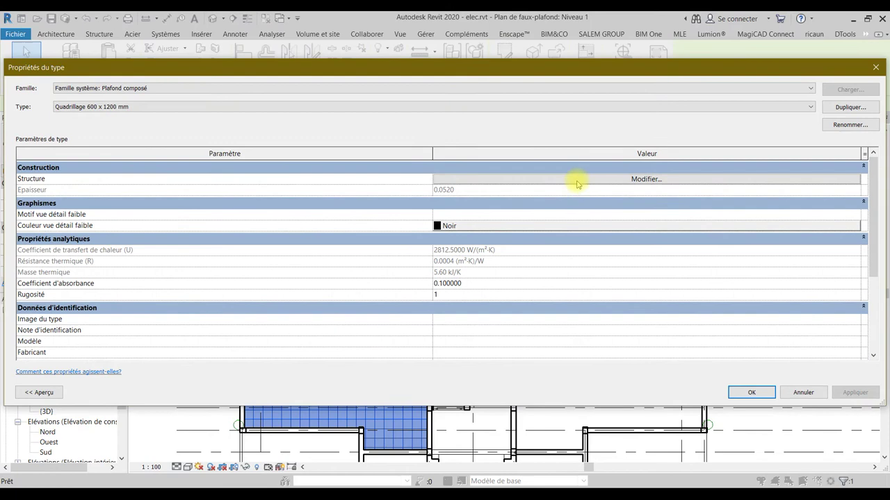
pyautogui.click(576, 181)
pyautogui.click(303, 199)
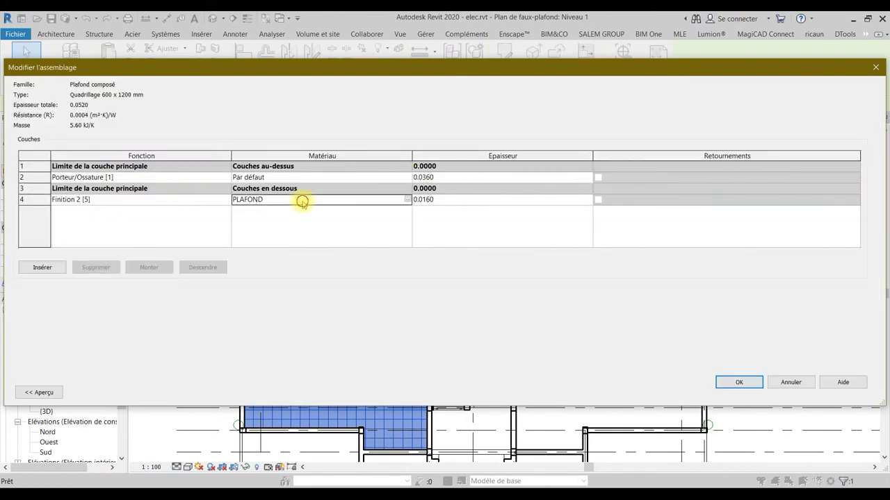
pyautogui.click(408, 199)
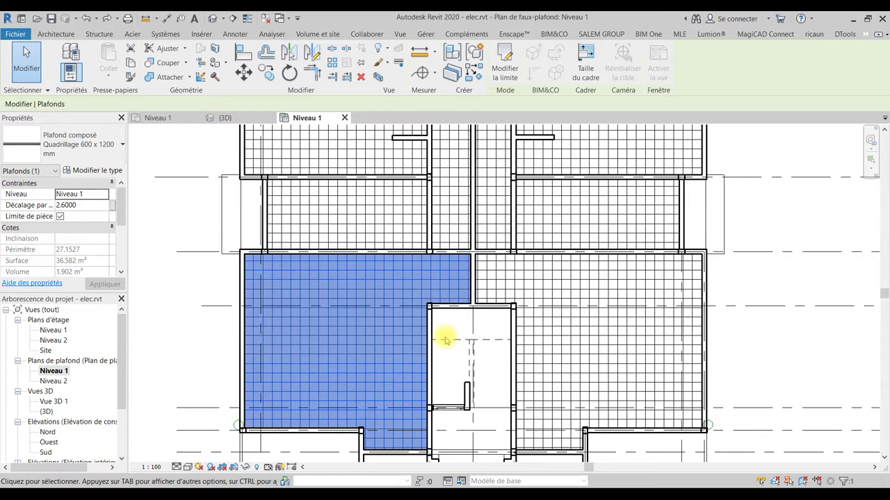
# - Start the Systems luminaire tool with face-hosted placement (Placer sur la face)
pyautogui.click(445, 340)
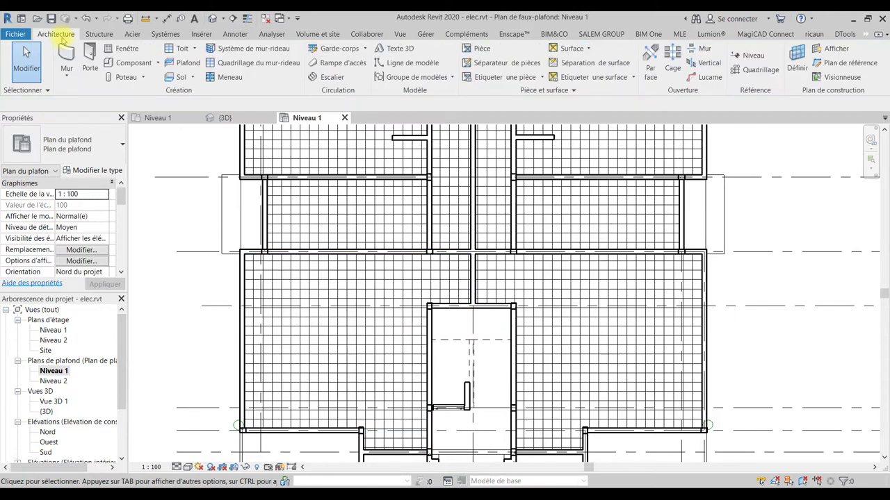
pyautogui.click(165, 33)
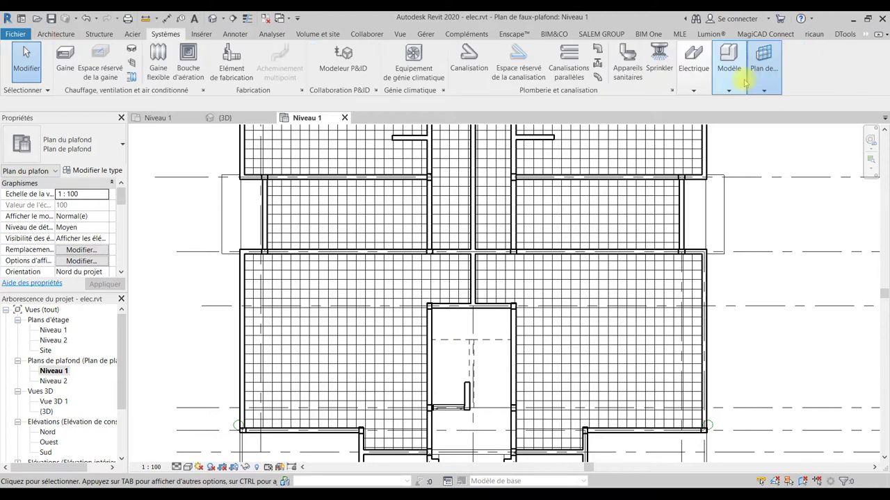
pyautogui.click(874, 115)
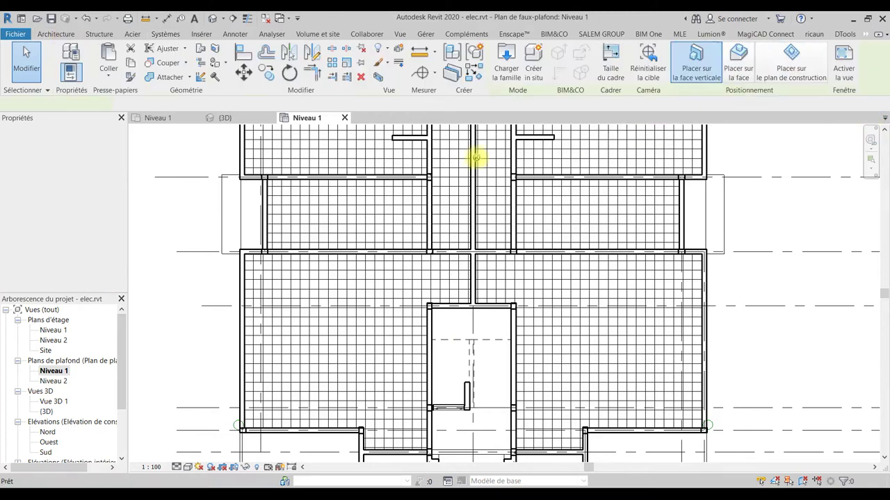
pyautogui.click(739, 55)
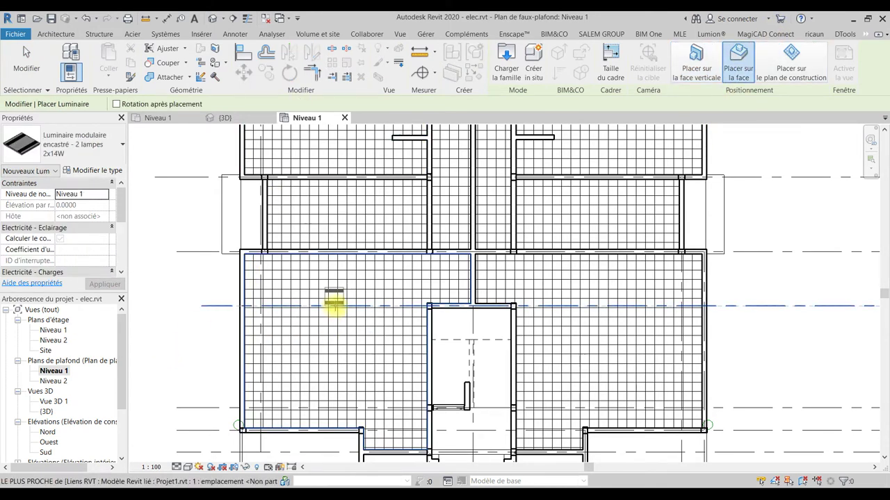
# - Place recessed 2x14W modular luminaires in the left room, one above the other
pyautogui.click(336, 303)
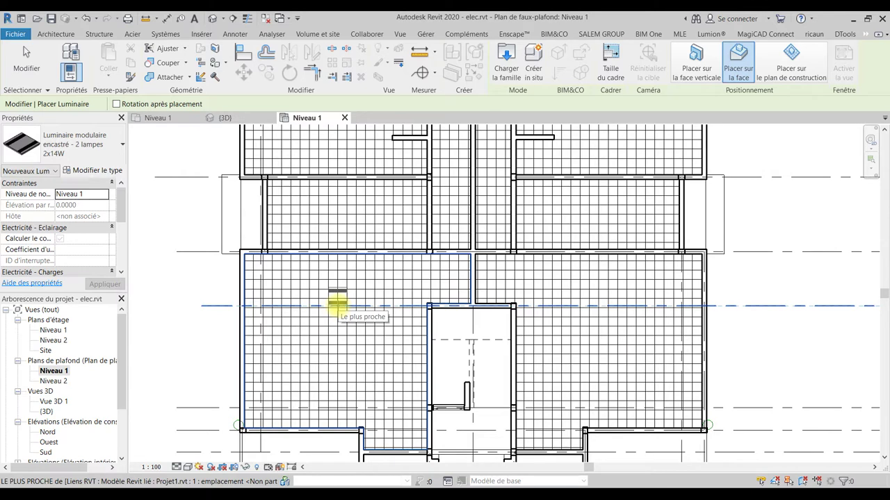
pyautogui.click(338, 366)
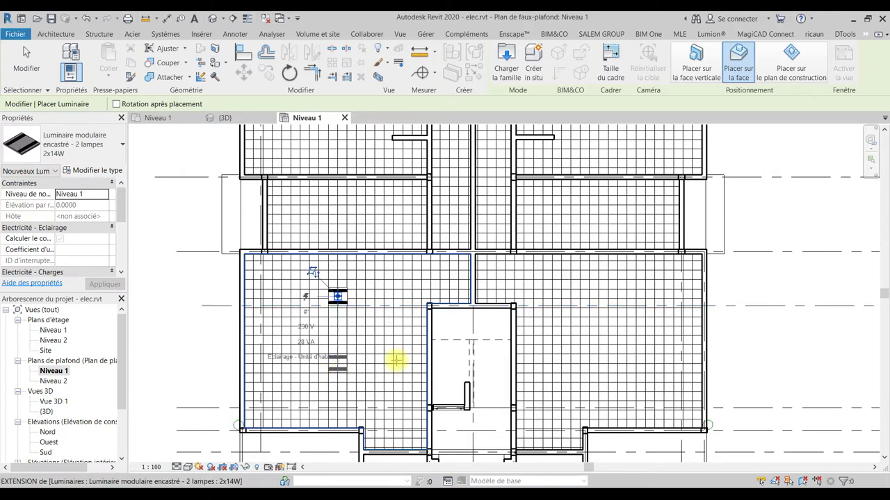
pyautogui.click(321, 279)
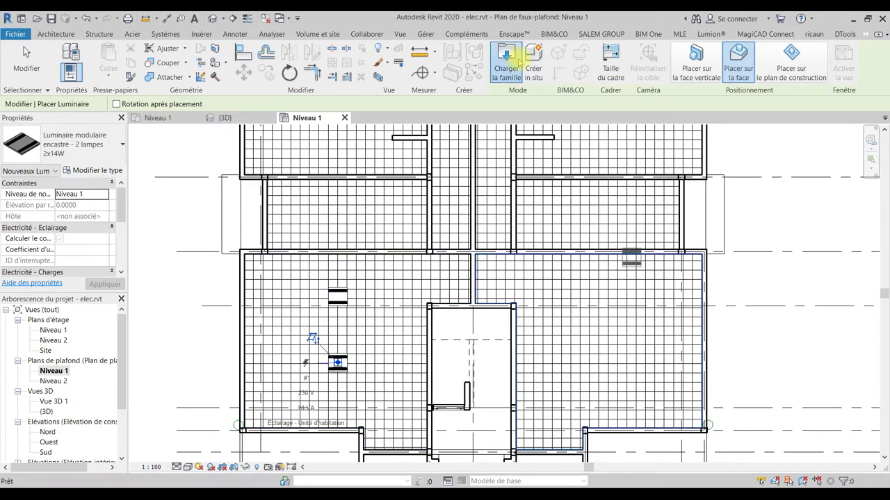
pyautogui.click(501, 82)
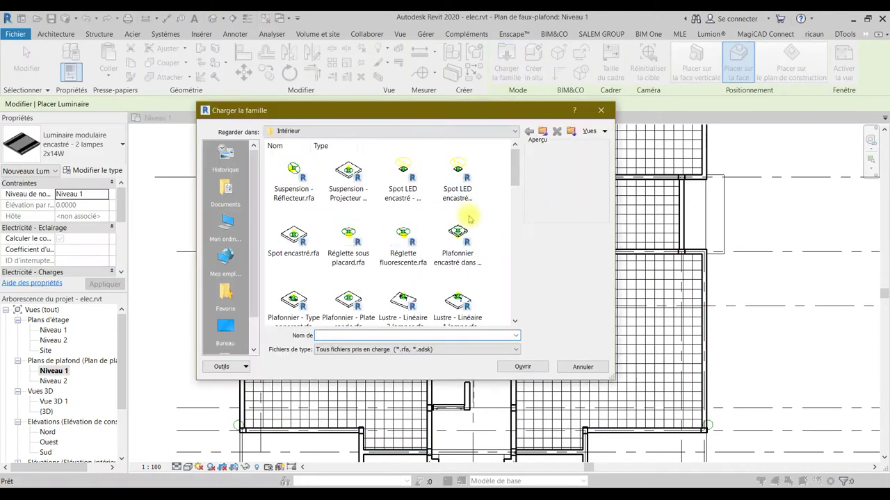
# - Load the Spot LED encastré - Circulaire.rfa family from the Intérieur folder
pyautogui.click(419, 188)
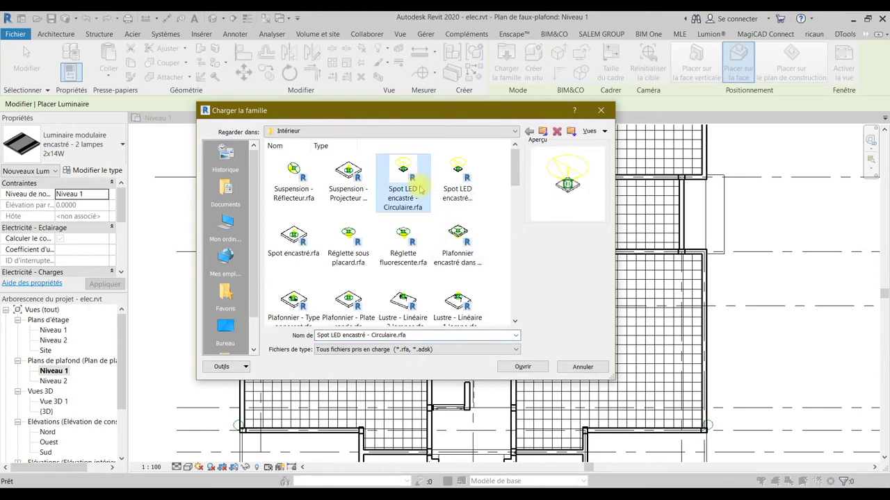
pyautogui.click(470, 192)
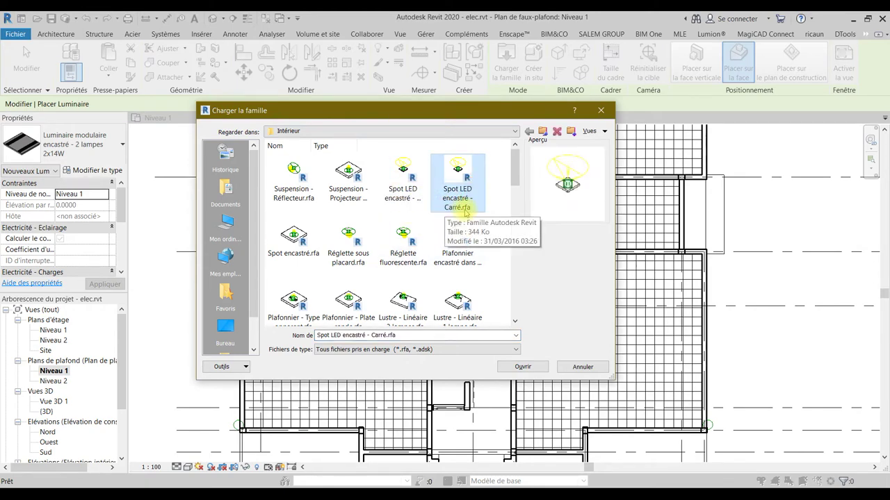
pyautogui.click(425, 195)
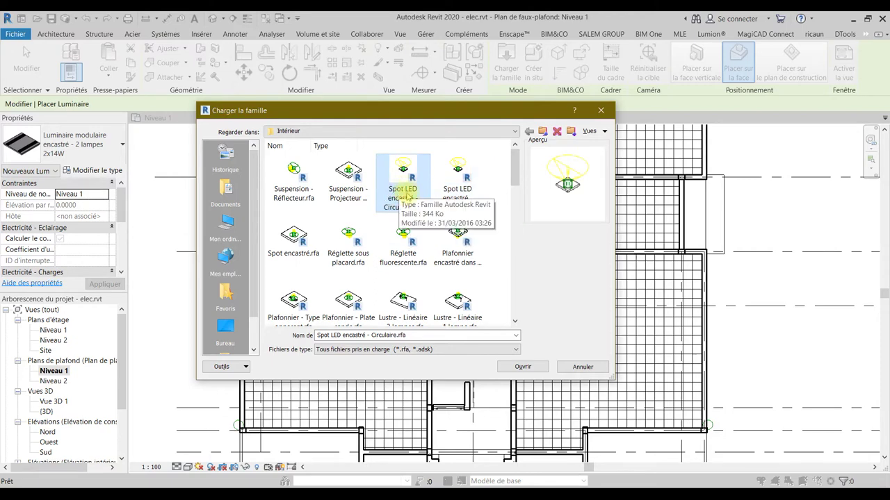
pyautogui.click(529, 366)
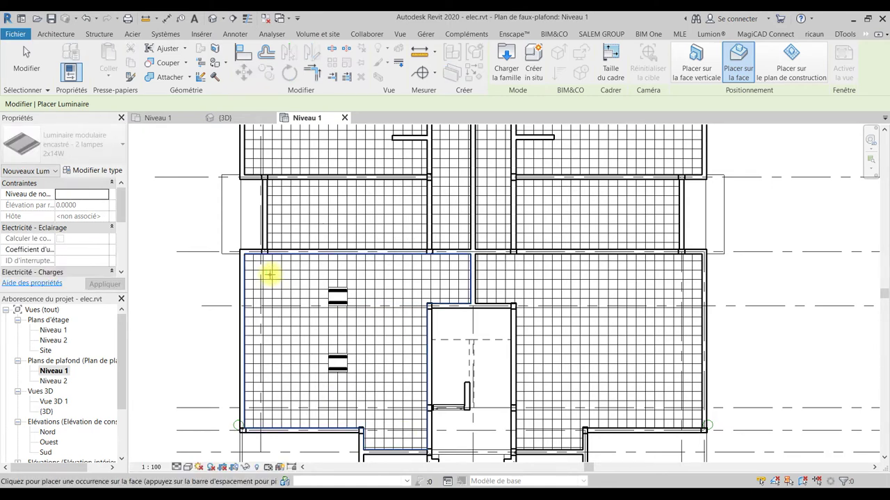
# - Place circular LED spots along the left room's left, bottom, right and top walls
pyautogui.click(271, 275)
pyautogui.click(270, 334)
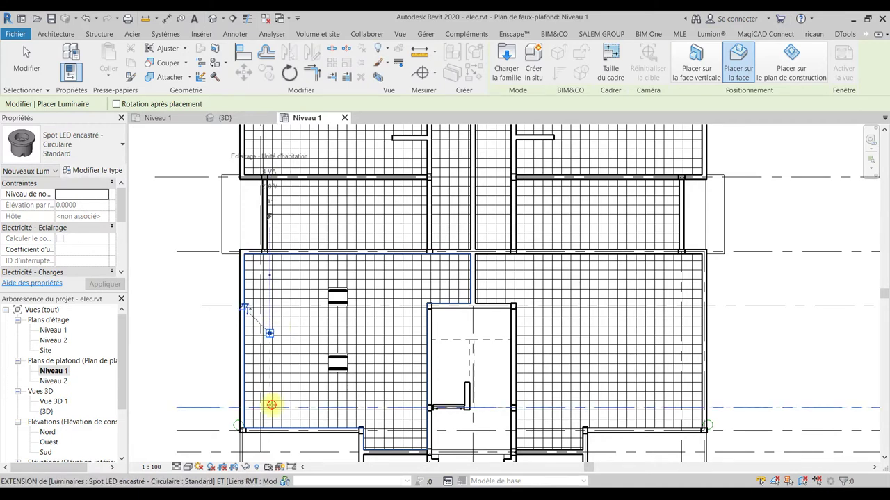
pyautogui.click(271, 405)
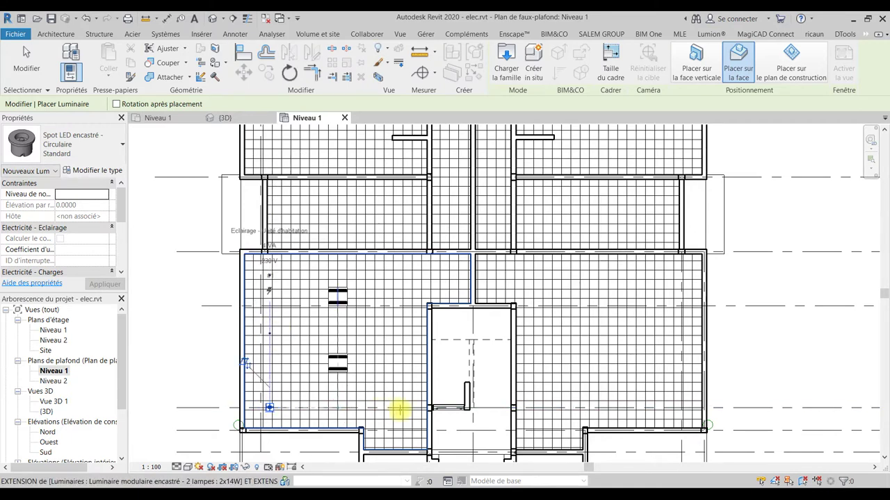
pyautogui.click(417, 375)
pyautogui.click(418, 388)
pyautogui.click(416, 318)
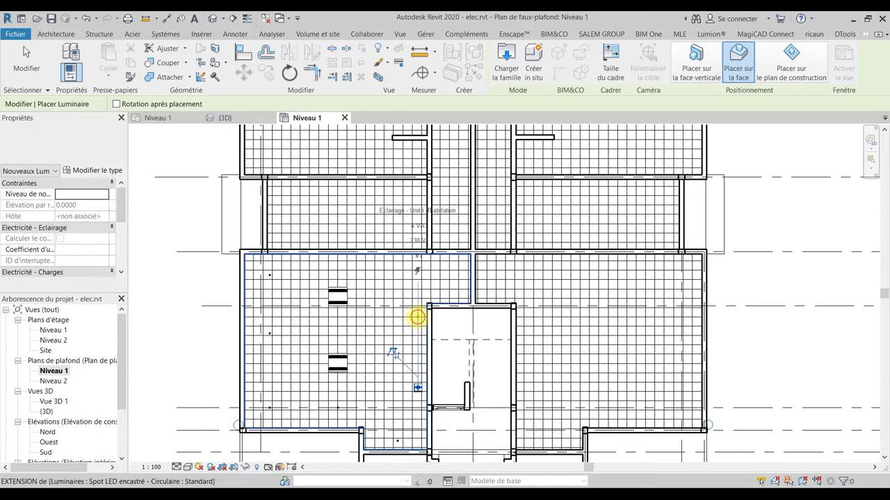
pyautogui.click(323, 273)
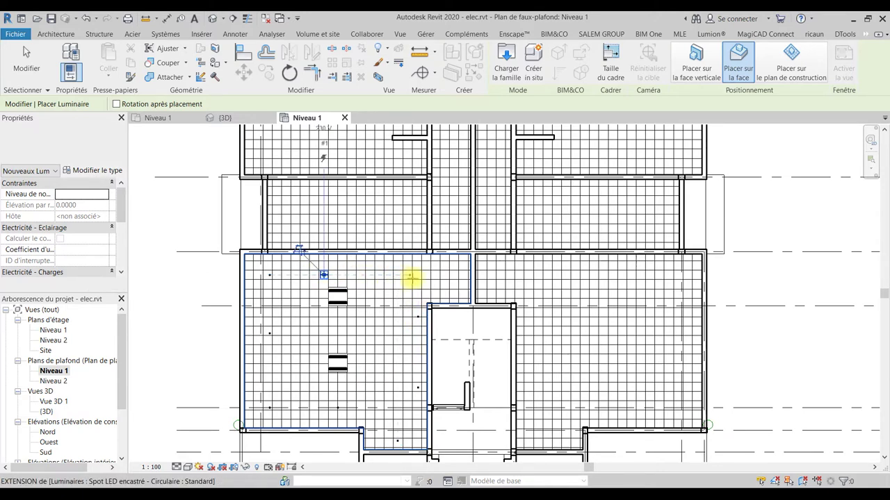
pyautogui.click(411, 278)
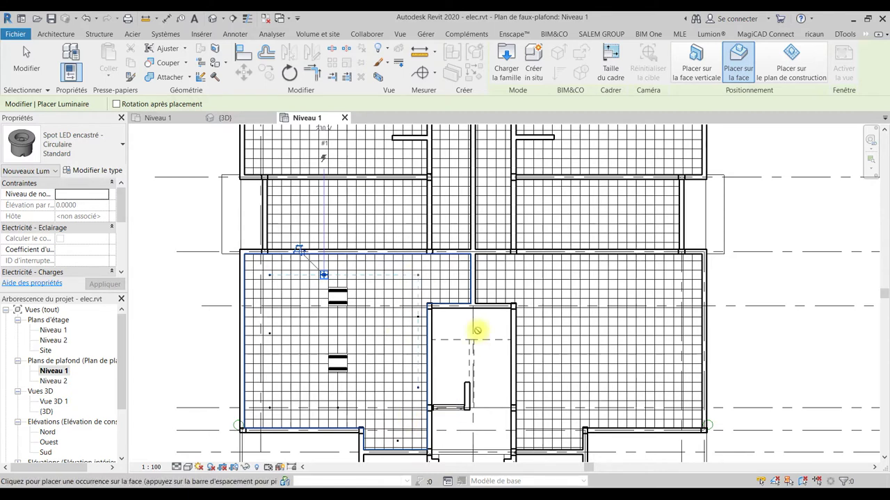
pyautogui.click(409, 280)
pyautogui.press('Escape')
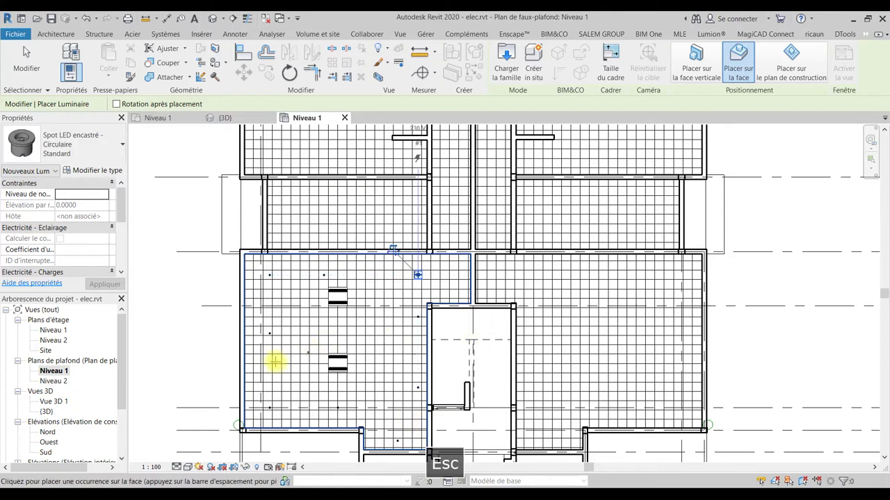
pyautogui.press('Escape')
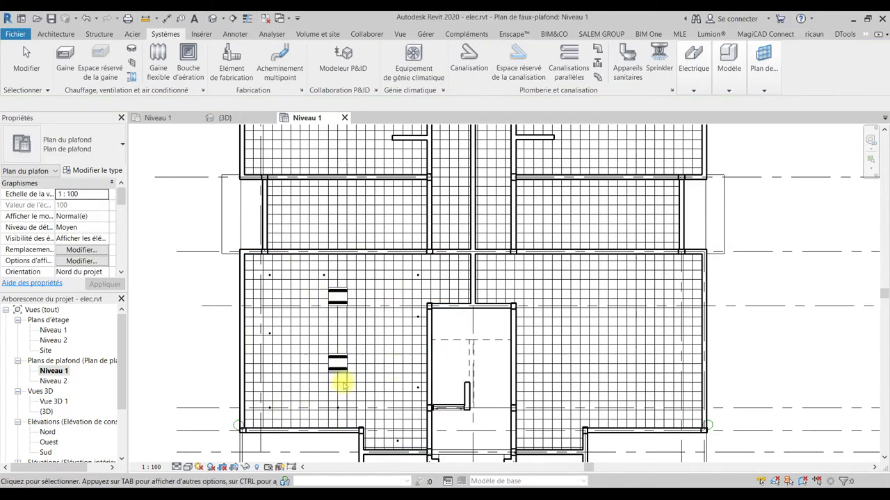
# - Create camera view Vue 3D 2, eye at the room's top wall, aimed at the lower-left corner
pyautogui.keyDown('ctrl'); pyautogui.scroll(-3, 342, 390); pyautogui.keyUp('ctrl')
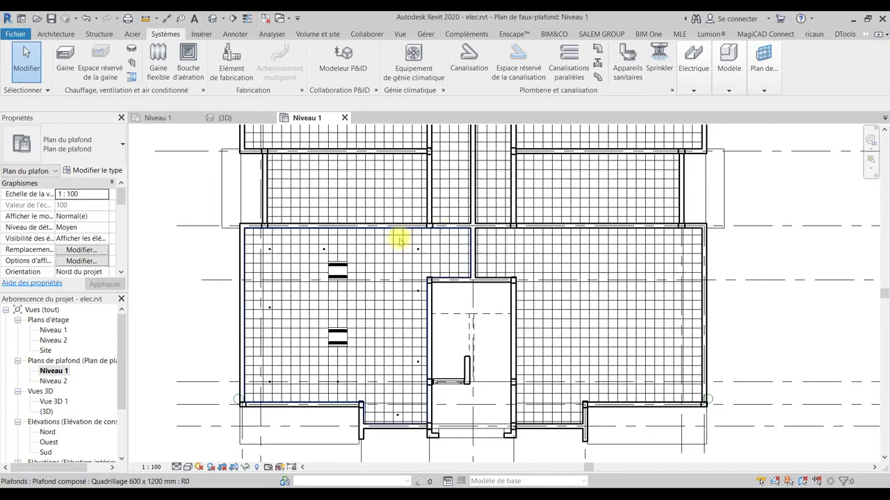
pyautogui.click(53, 34)
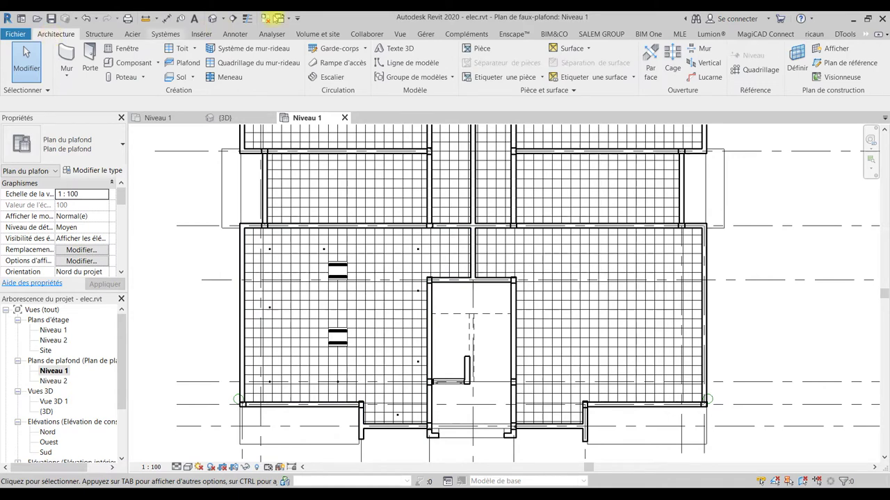
pyautogui.click(401, 34)
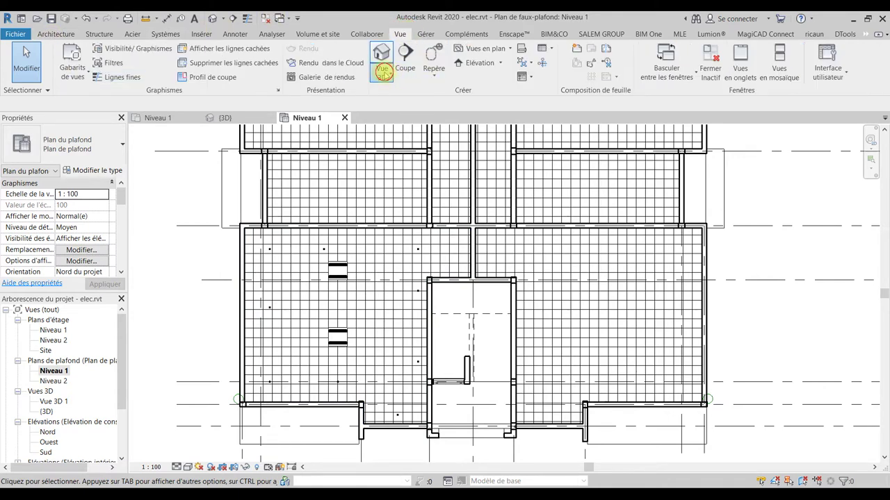
pyautogui.click(381, 73)
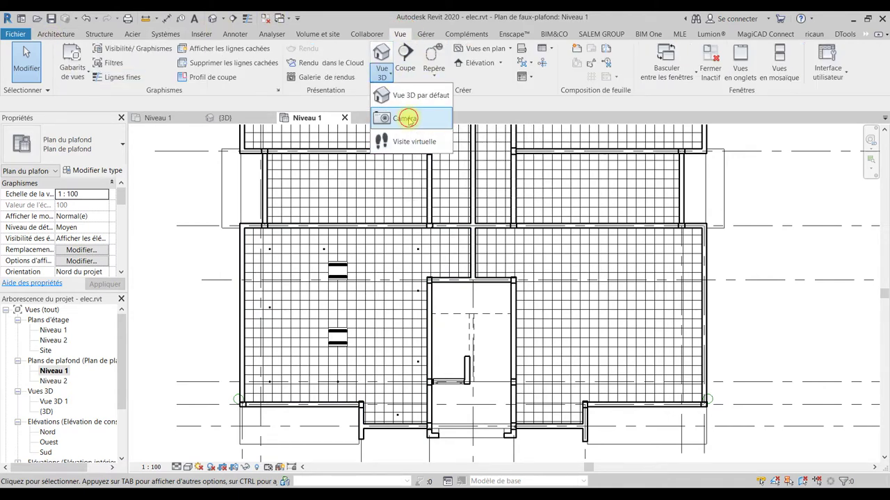
pyautogui.click(407, 118)
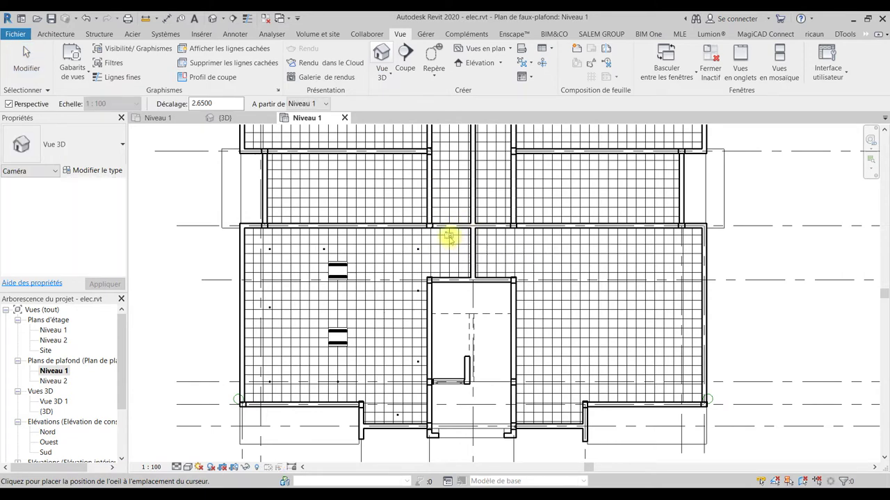
pyautogui.click(451, 238)
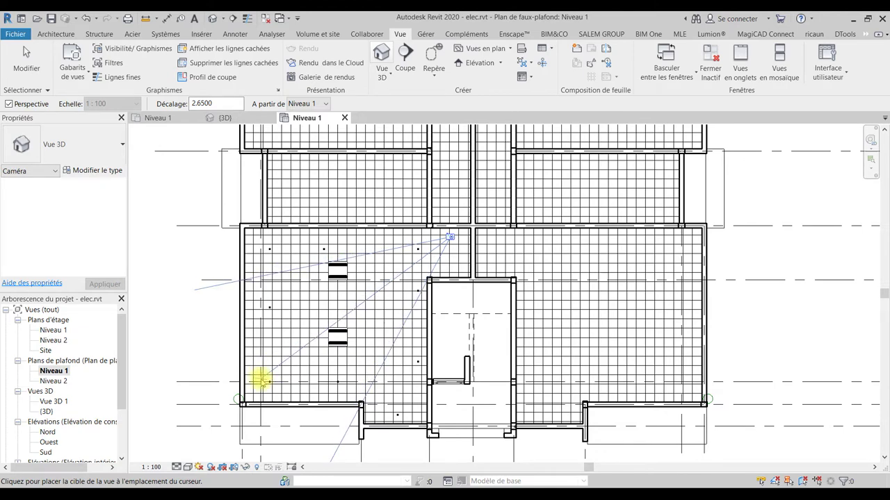
pyautogui.click(262, 380)
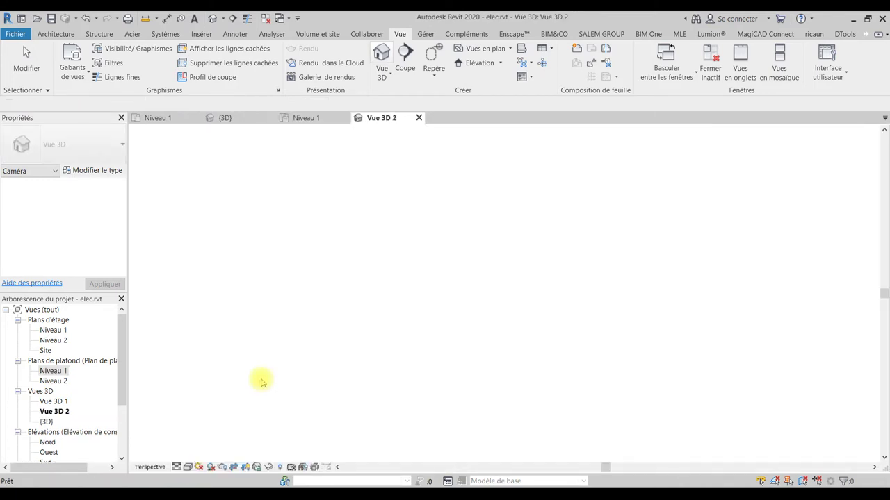
# - Set Vue 3D 2 to Elevé detail level and the Réaliste visual style
pyautogui.press('Escape')
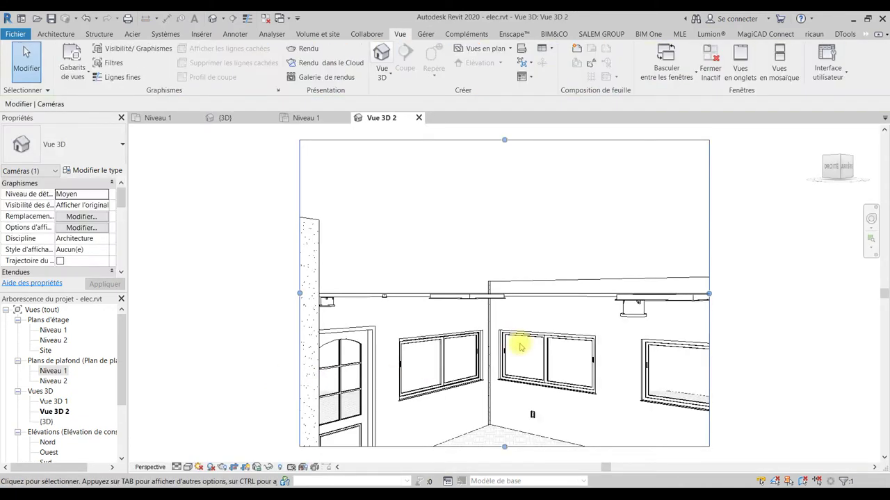
pyautogui.moveTo(520, 347); pyautogui.dragTo(492, 260, button='middle')
pyautogui.scroll(2, 492, 260)
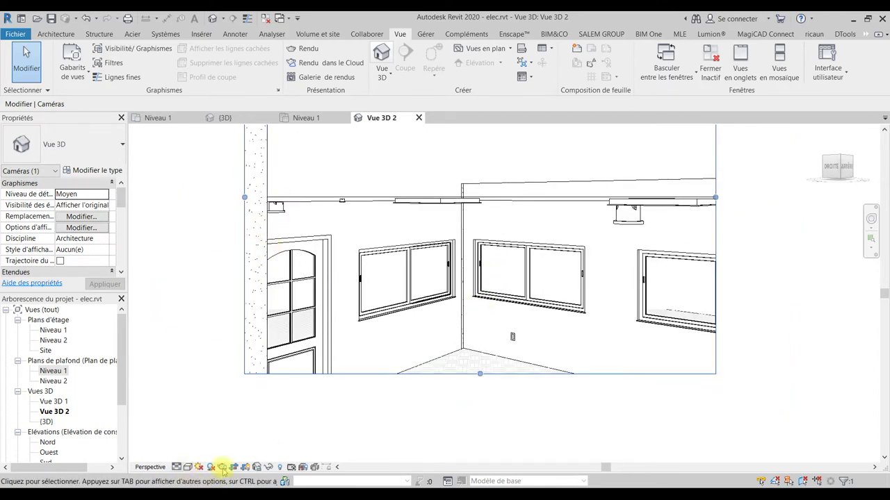
pyautogui.click(178, 467)
pyautogui.click(189, 455)
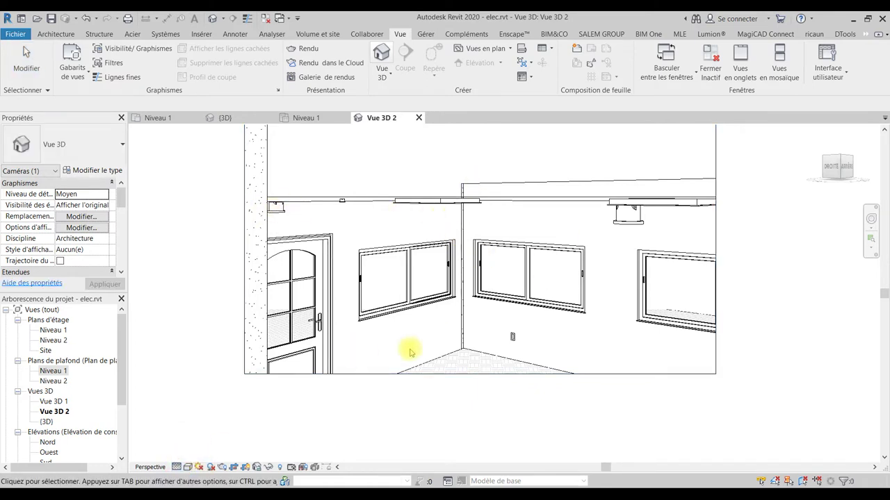
pyautogui.moveTo(419, 325)
pyautogui.keyDown('shift'); pyautogui.mouseDown(button='middle')
pyautogui.moveTo(421, 342)
pyautogui.moveTo(421, 327)
pyautogui.mouseUp(button='middle'); pyautogui.keyUp('shift')
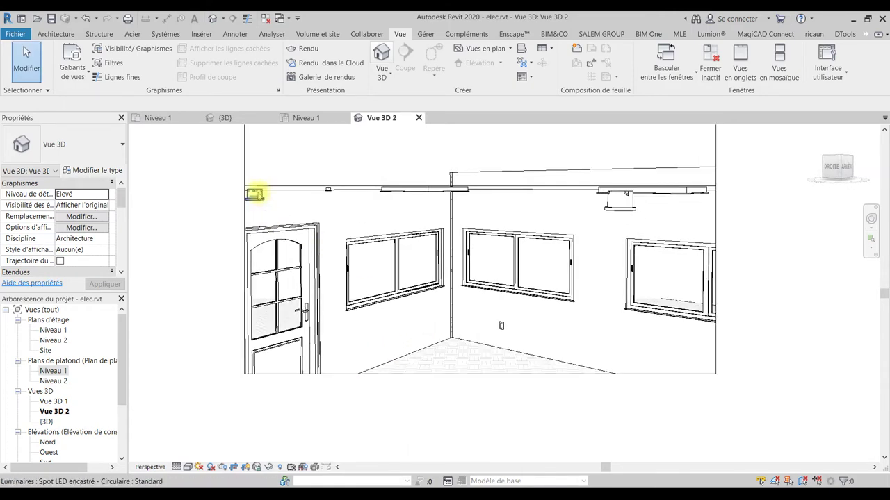
pyautogui.click(187, 470)
pyautogui.click(207, 455)
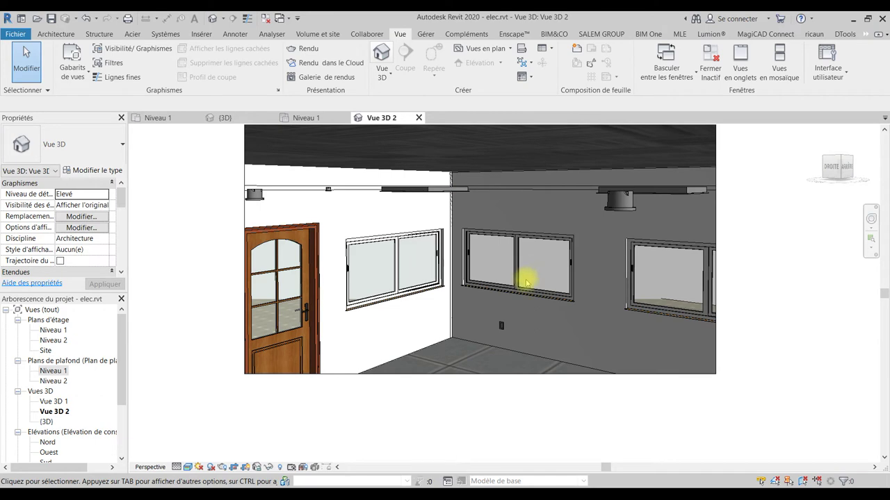
# - Extend the camera view's crop frame downward to show more floor
pyautogui.scroll(3, 526, 282)
pyautogui.scroll(-2, 526, 282)
pyautogui.scroll(2, 525, 276)
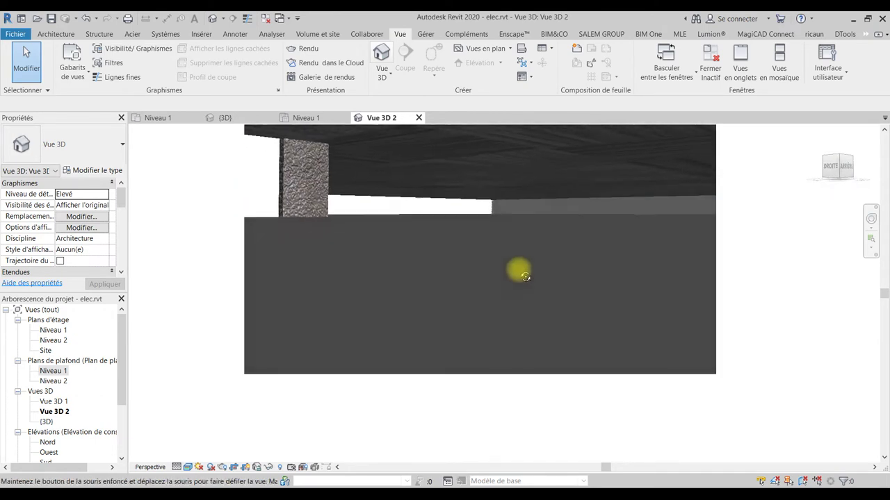
pyautogui.scroll(-3, 525, 277)
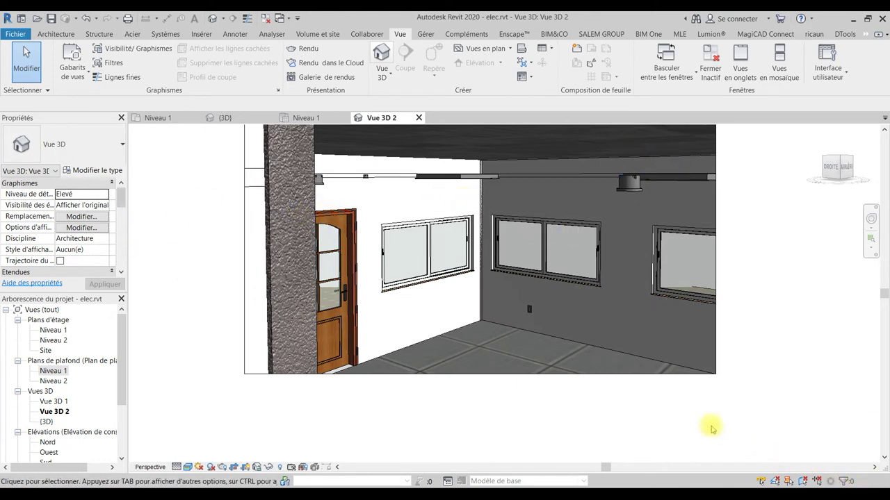
pyautogui.click(476, 376)
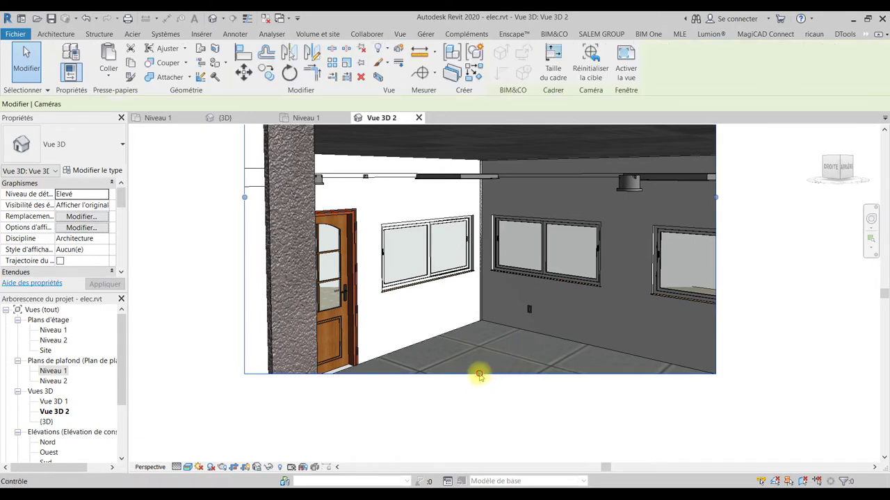
pyautogui.moveTo(479, 373); pyautogui.dragTo(486, 410)
# - Orbit the camera with the SteeringWheel to a level view of the windows and ceiling luminaire
pyautogui.click(873, 220)
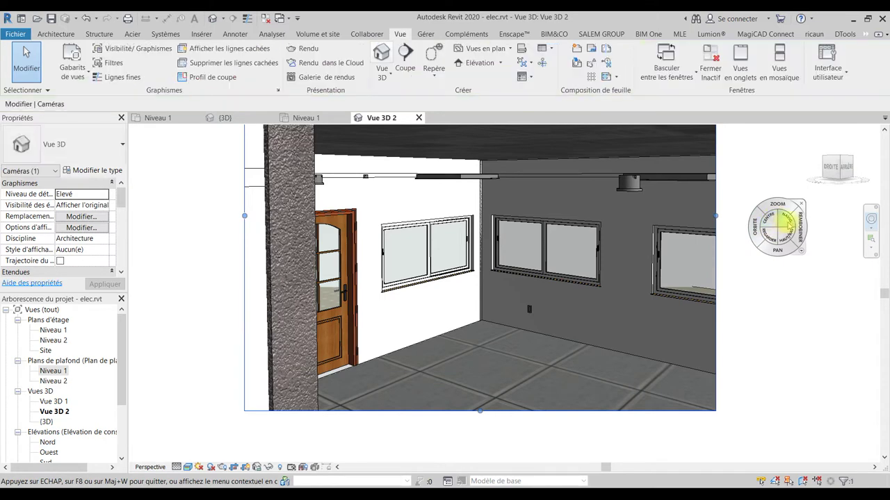
pyautogui.moveTo(782, 222); pyautogui.dragTo(506, 387)
pyautogui.moveTo(510, 348); pyautogui.dragTo(527, 443)
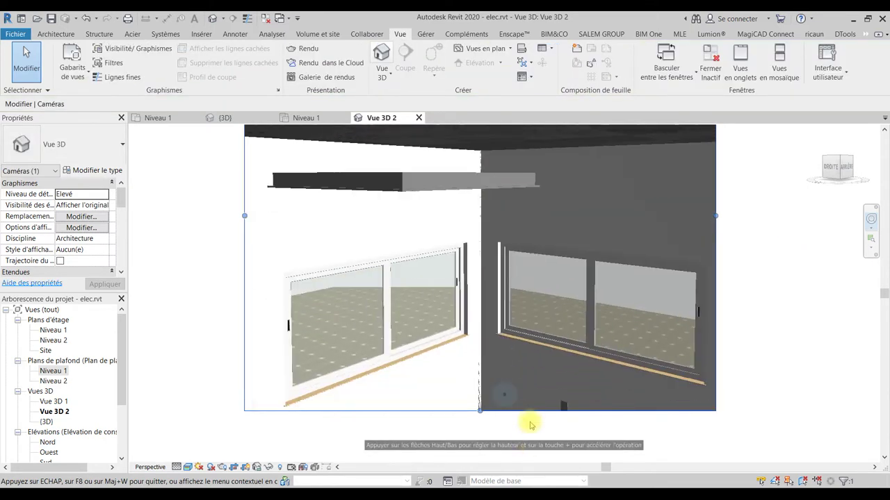
pyautogui.moveTo(526, 443); pyautogui.dragTo(531, 403)
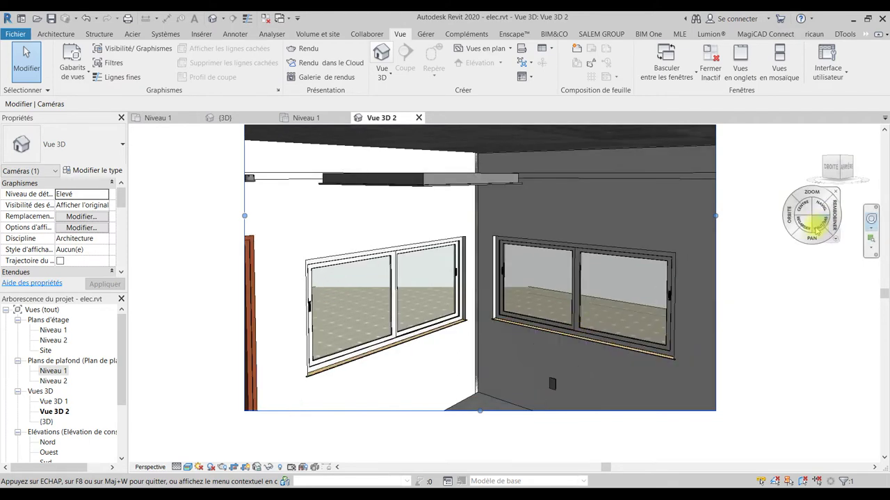
pyautogui.moveTo(789, 216)
pyautogui.mouseDown()
pyautogui.moveTo(785, 202)
pyautogui.moveTo(752, 203)
pyautogui.mouseUp()
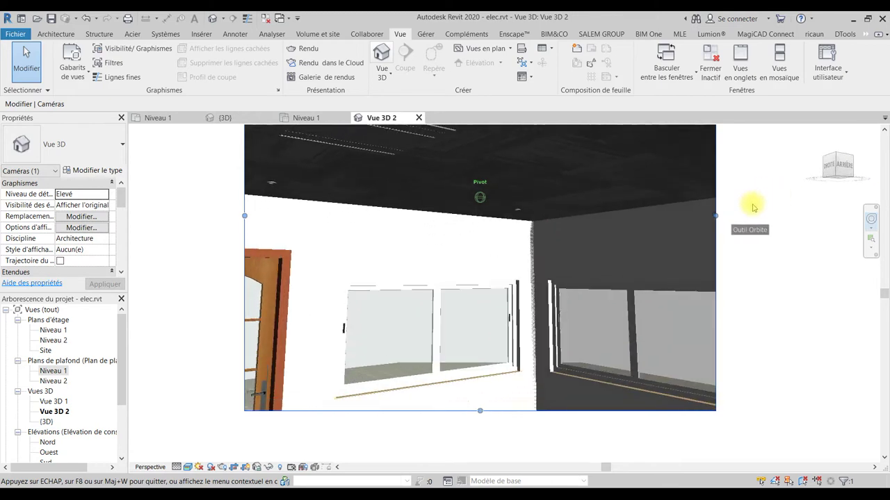
pyautogui.moveTo(752, 202); pyautogui.dragTo(754, 207)
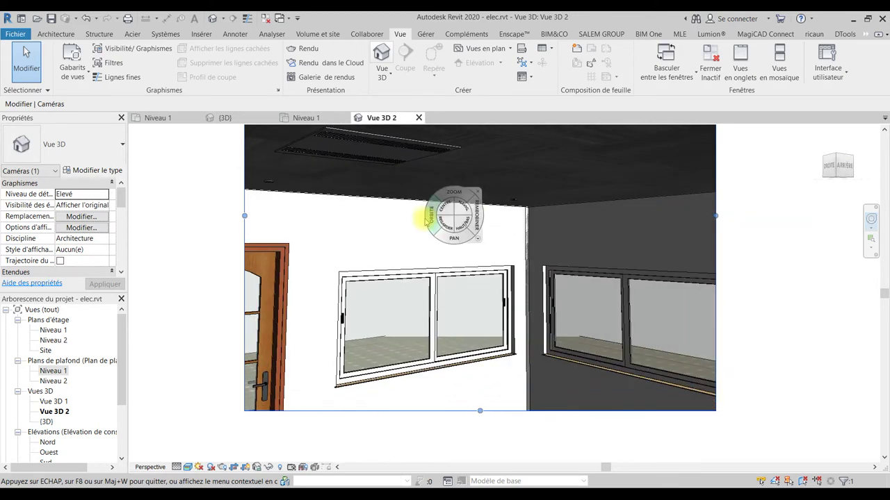
pyautogui.press('Escape')
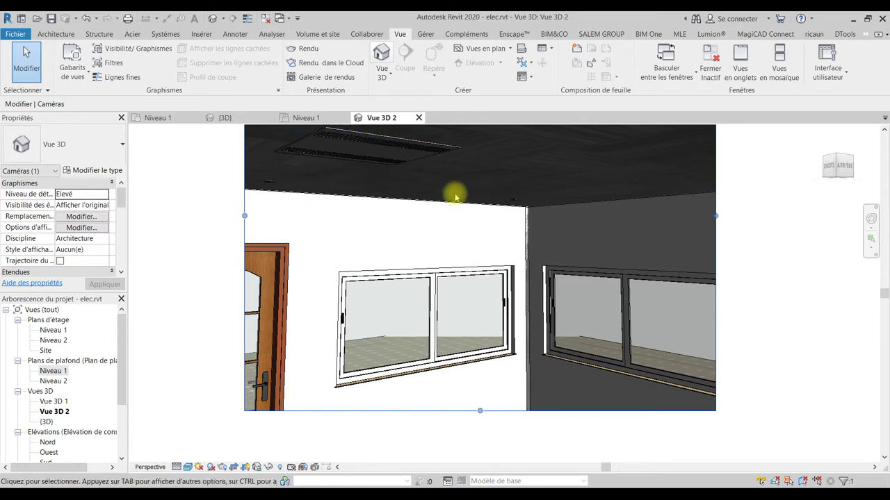
# - Select the recessed 2x14W ceiling luminaire in Vue 3D 2 to show its properties
pyautogui.click(326, 154)
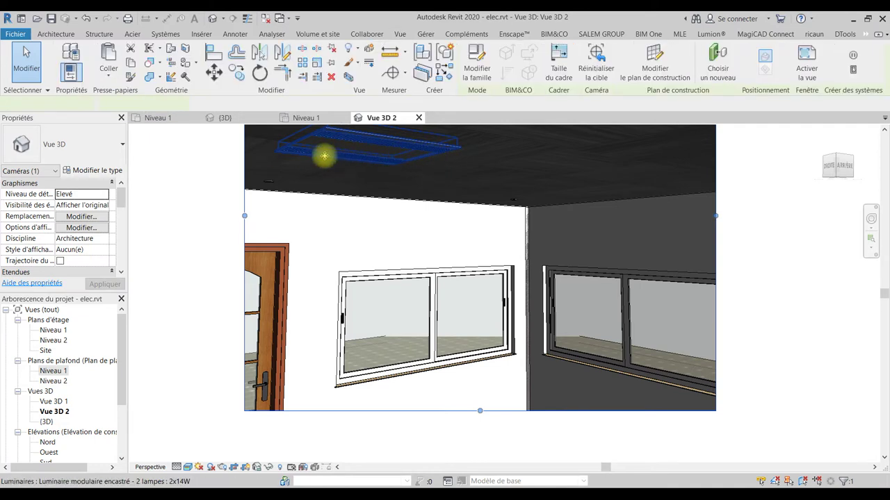
pyautogui.press('Escape')
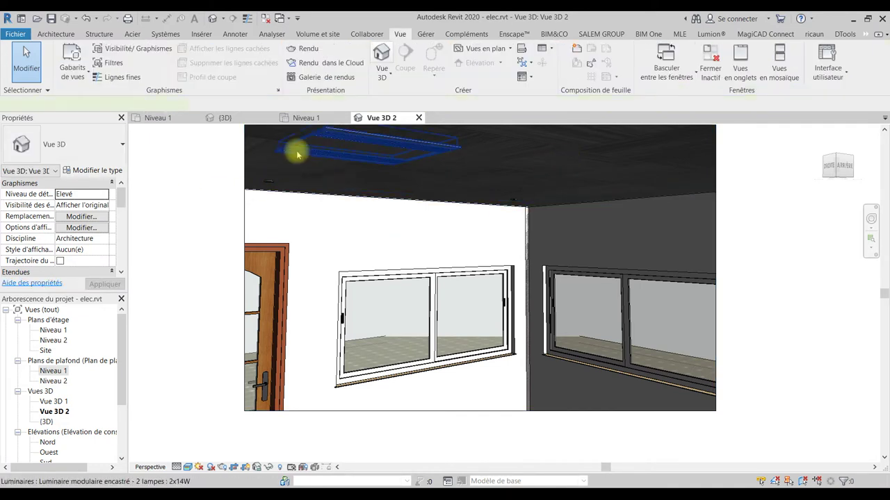
pyautogui.click(297, 154)
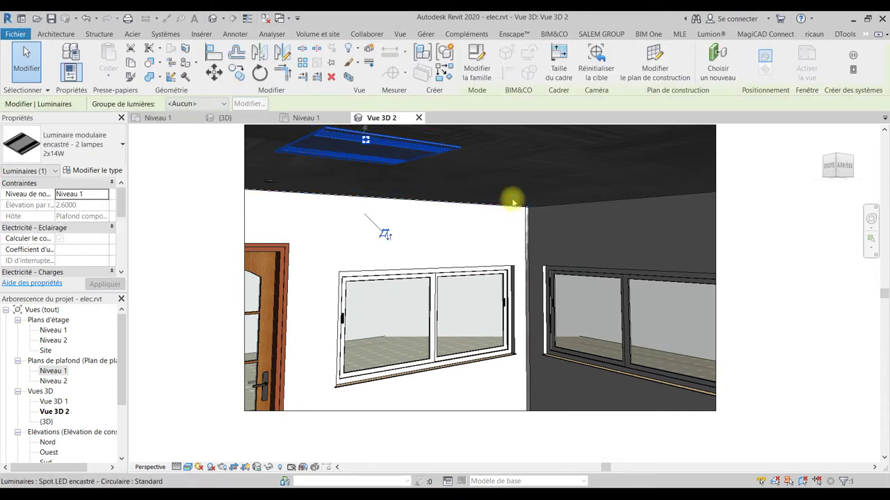
pyautogui.moveTo(450, 274)
pyautogui.mouseDown(button='middle')
pyautogui.moveTo(482, 281)
pyautogui.moveTo(484, 292)
pyautogui.moveTo(462, 312)
pyautogui.moveTo(549, 365)
pyautogui.moveTo(588, 312)
pyautogui.moveTo(593, 324)
pyautogui.moveTo(545, 341)
pyautogui.mouseUp(button='middle')
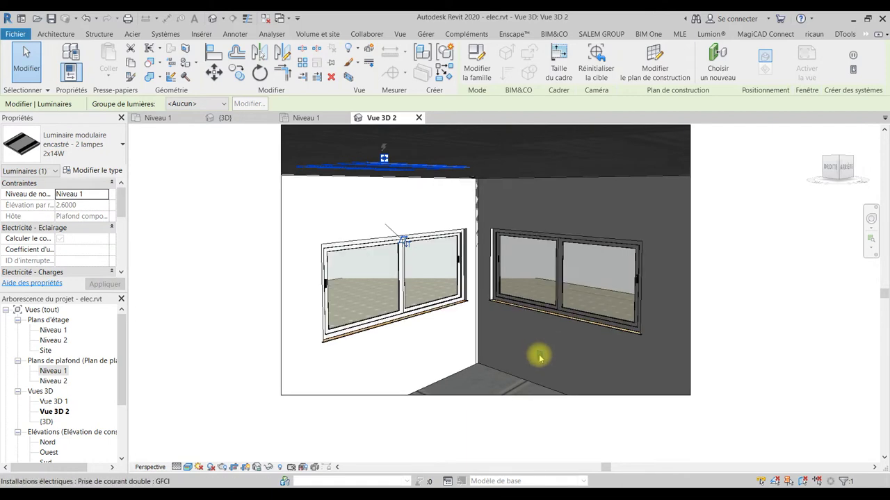
pyautogui.moveTo(306, 117)
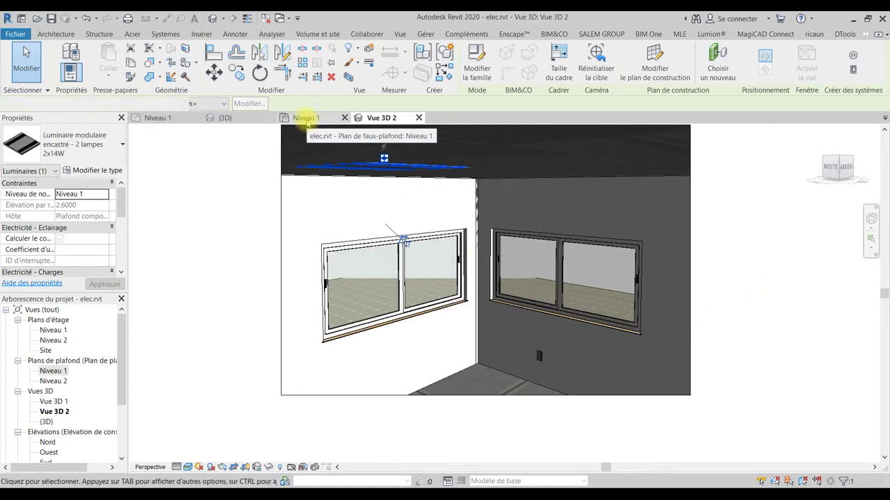
# - Move from the Niveau 1 ceiling plan to the Niveau 1 floor plan, framing CH1, CUISINE and sejour/SAM
pyautogui.click(306, 118)
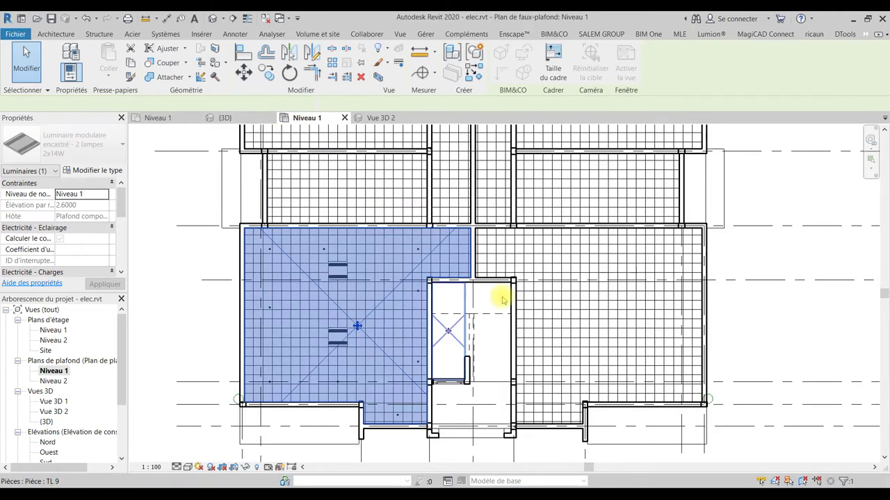
pyautogui.click(379, 292)
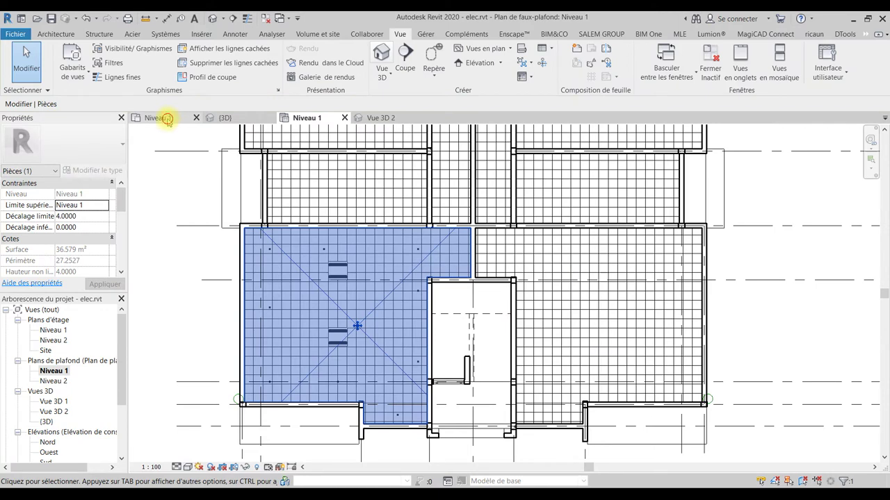
pyautogui.hotkey('ctrl', 'Tab')
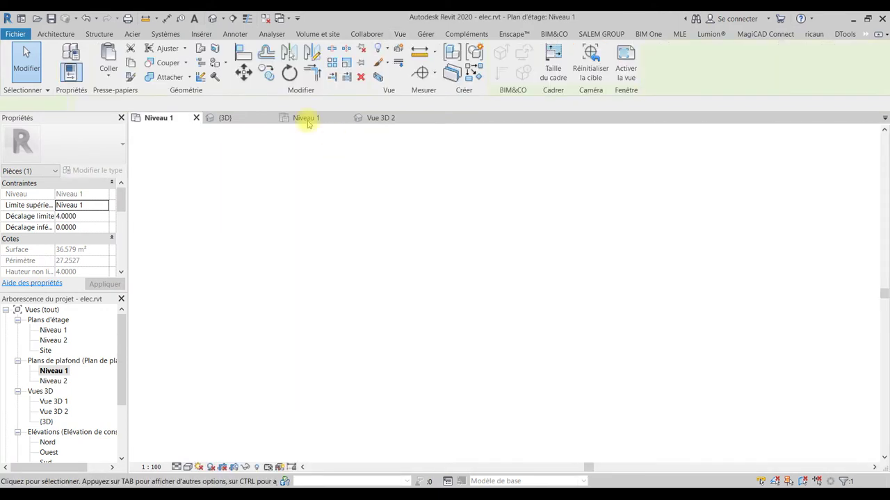
pyautogui.scroll(1, 477, 413)
pyautogui.scroll(3, 469, 403)
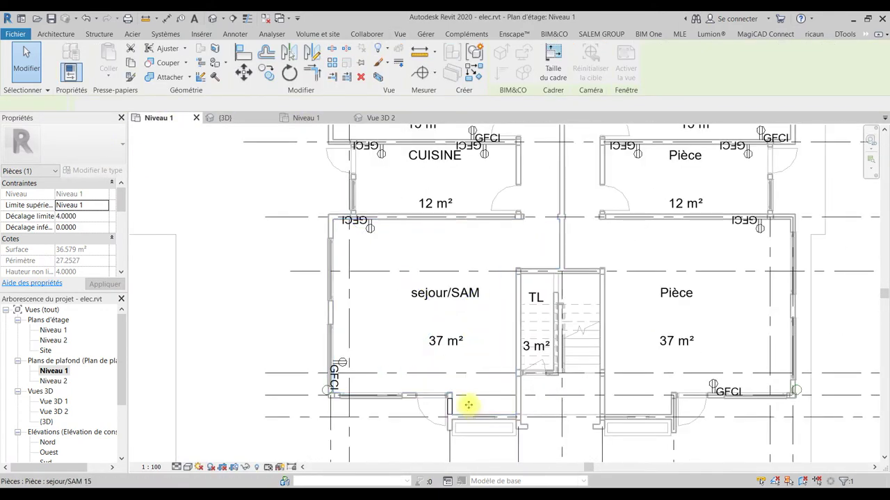
pyautogui.click(224, 283)
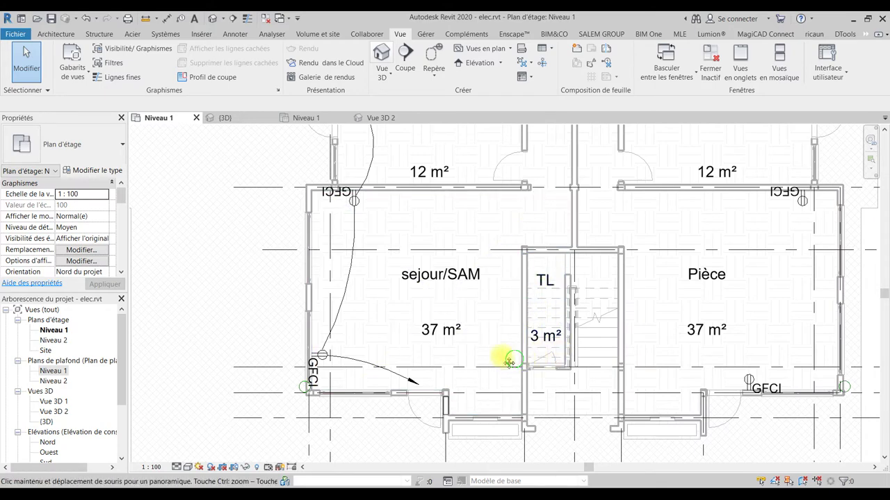
pyautogui.moveTo(512, 360); pyautogui.dragTo(431, 362, button='middle')
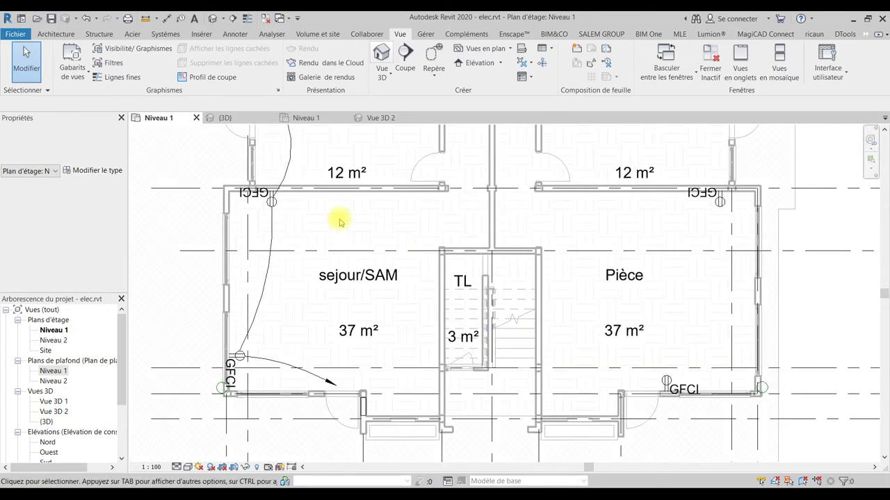
pyautogui.scroll(-3, 331, 291)
pyautogui.moveTo(328, 303); pyautogui.dragTo(338, 373, button='middle')
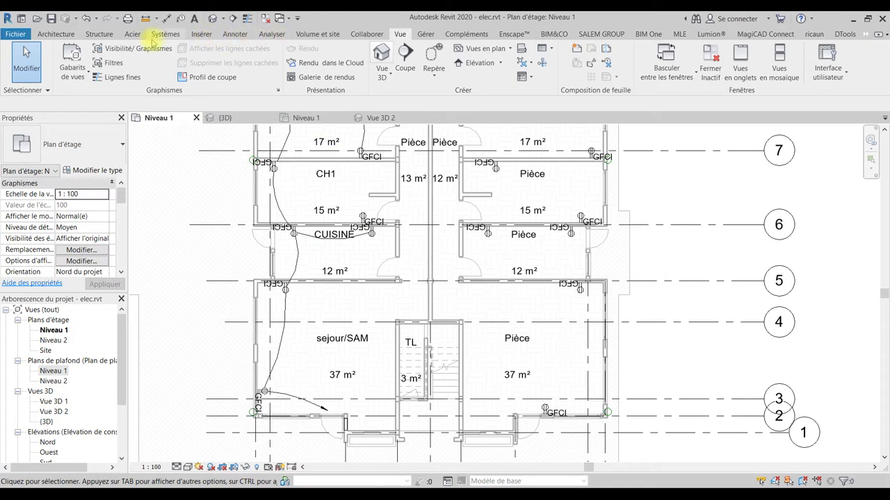
# - Start Luminaire placement and load the Plafonnier - Type apparent.rfa family
pyautogui.click(165, 35)
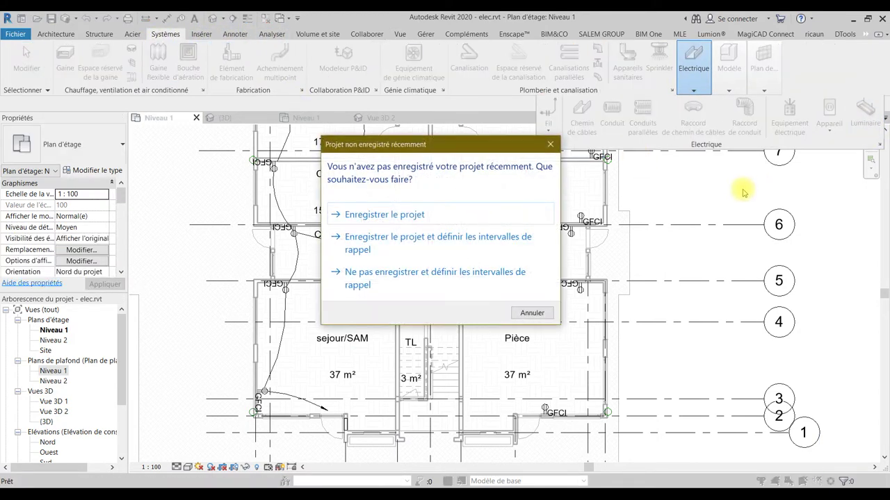
pyautogui.click(550, 143)
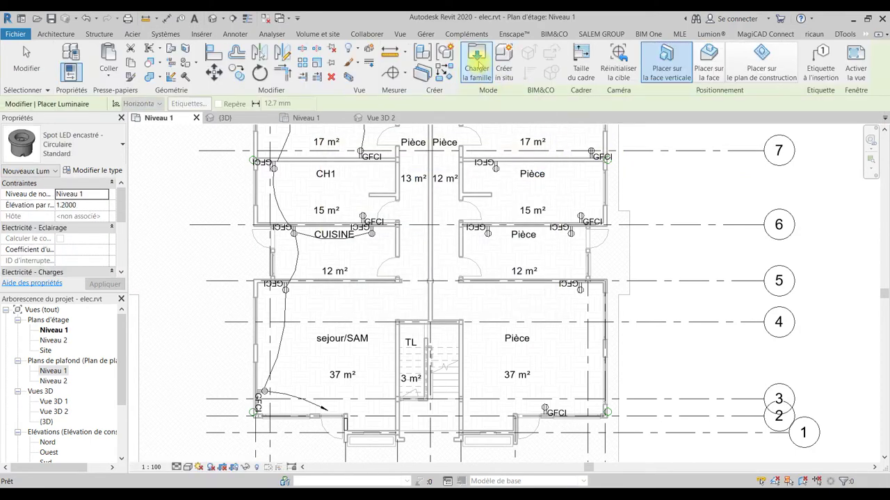
pyautogui.click(478, 61)
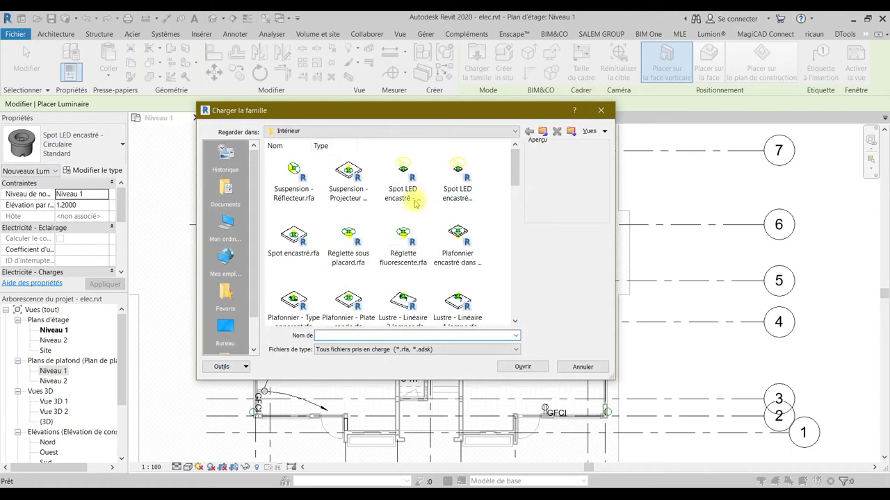
pyautogui.scroll(-1, 444, 245)
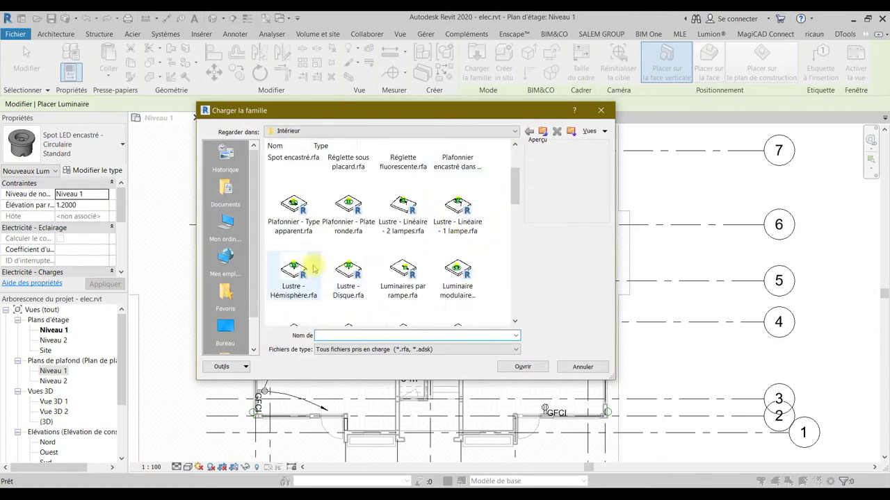
pyautogui.click(297, 201)
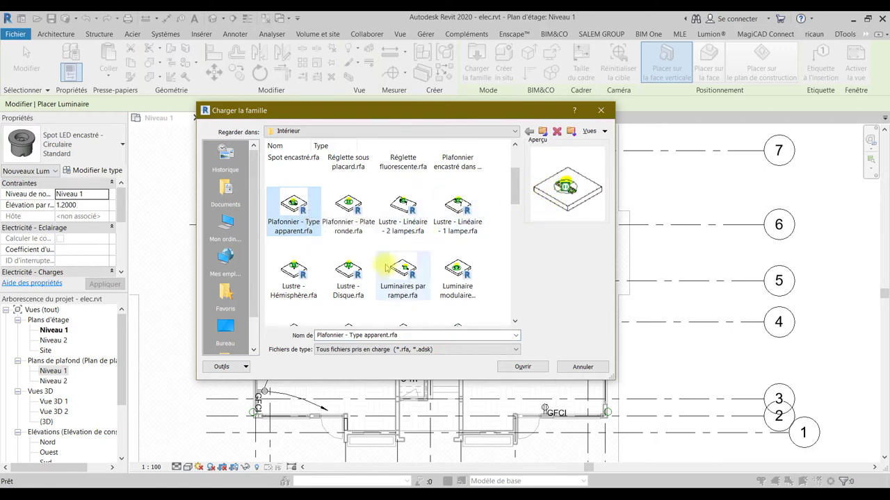
pyautogui.click(523, 368)
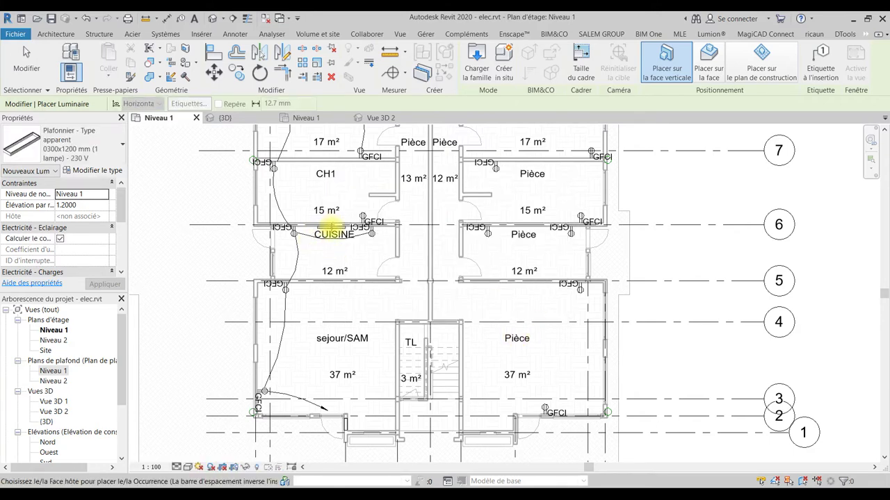
# - Place face-hosted Plafonnier fixtures in CUISINE, CH1, CH2 and CH3
pyautogui.scroll(2, 333, 228)
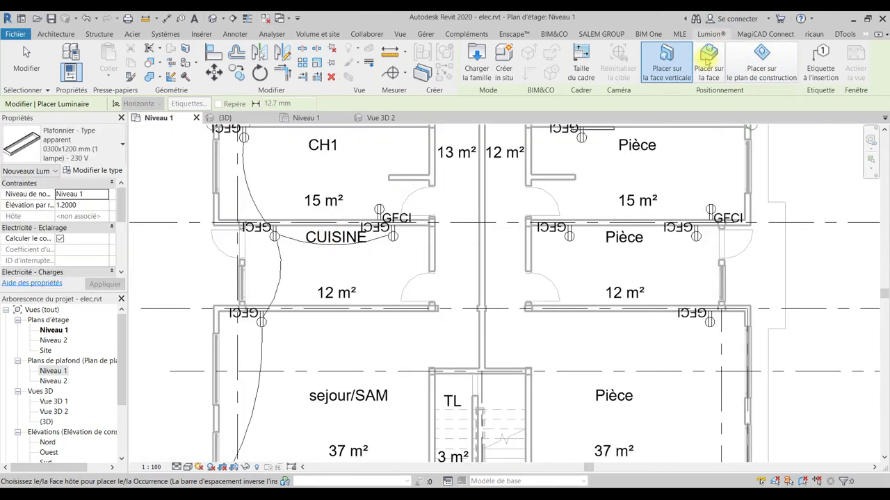
pyautogui.click(709, 64)
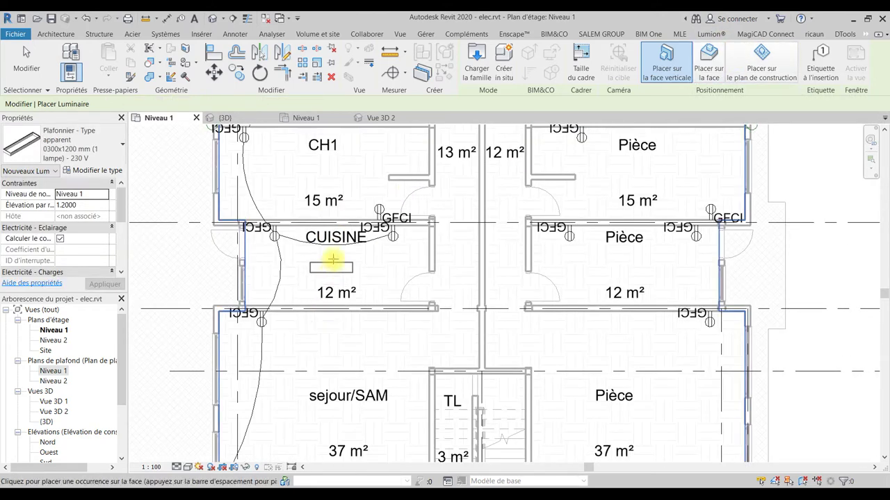
pyautogui.click(333, 263)
pyautogui.click(402, 267)
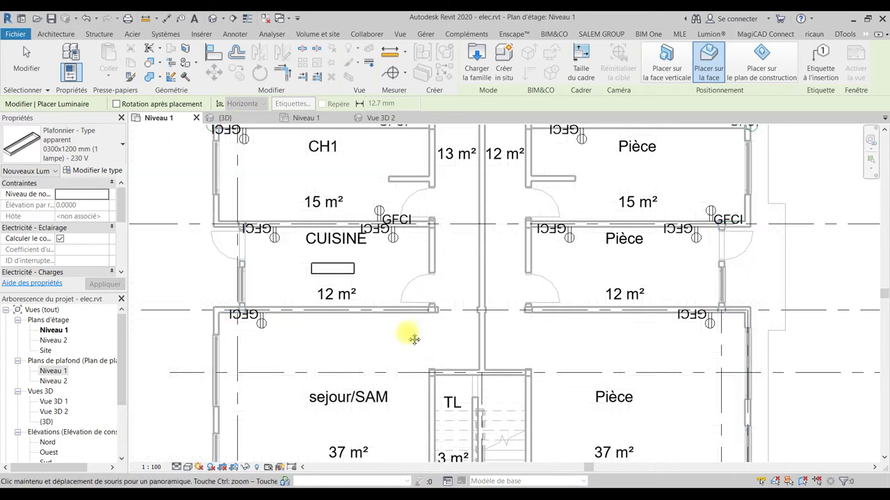
pyautogui.moveTo(408, 334); pyautogui.dragTo(420, 429, button='middle')
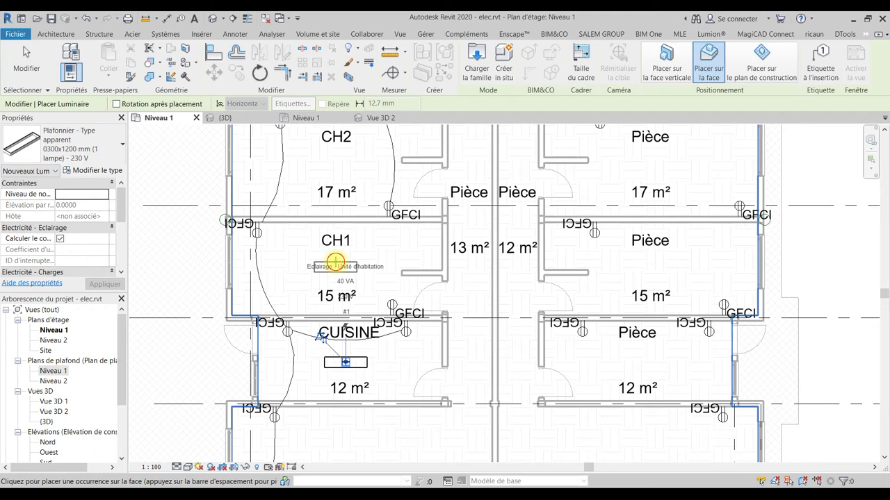
pyautogui.click(335, 262)
pyautogui.moveTo(347, 204); pyautogui.dragTo(310, 274, button='middle')
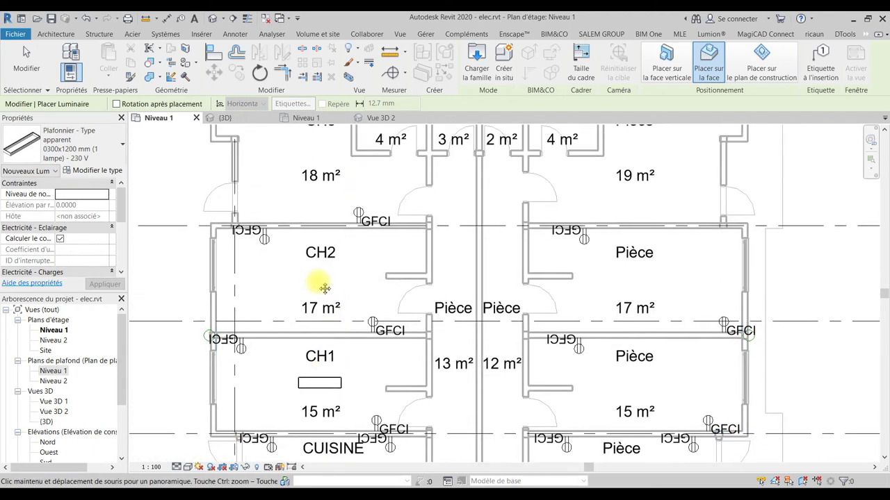
pyautogui.click(317, 279)
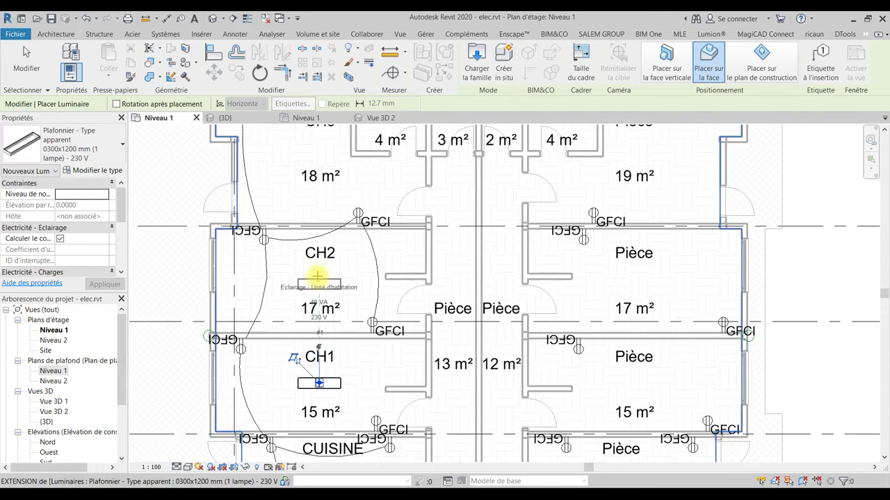
pyautogui.moveTo(331, 208); pyautogui.dragTo(346, 309, button='middle')
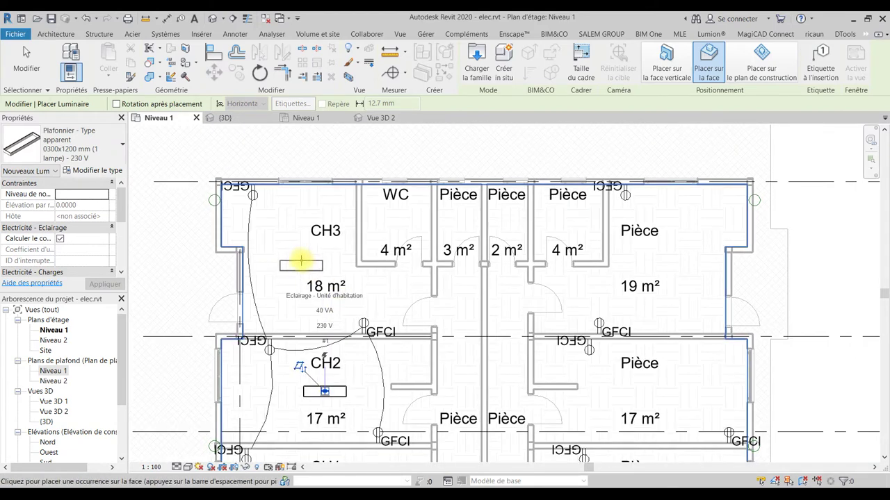
pyautogui.click(301, 259)
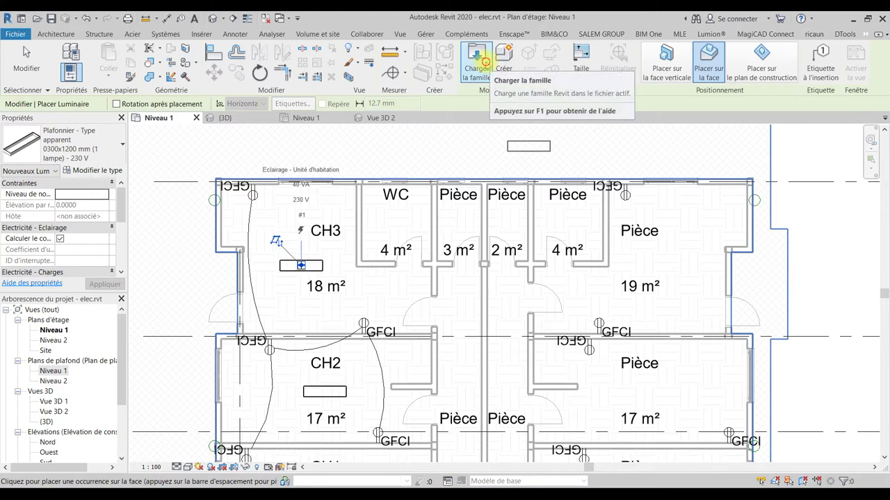
# - Preview the Intérieur lighting families and load Applique murale - Plate ronde.rfa
pyautogui.click(482, 64)
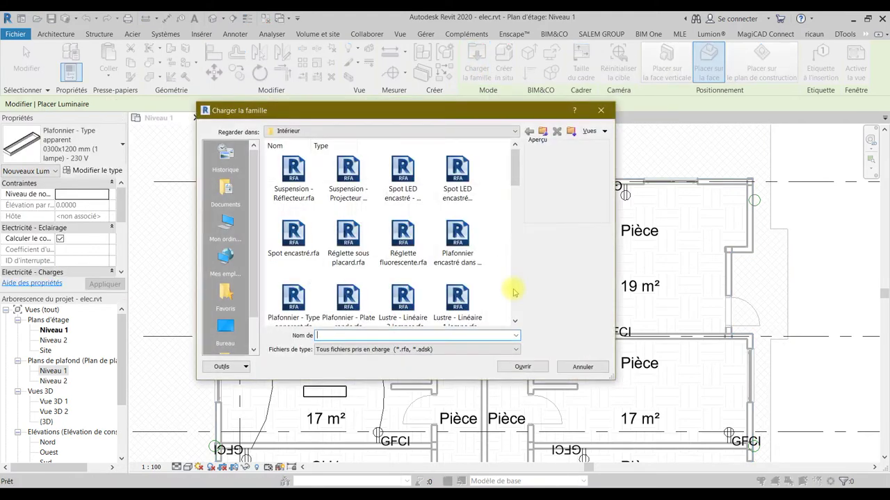
pyautogui.scroll(-5, 419, 274)
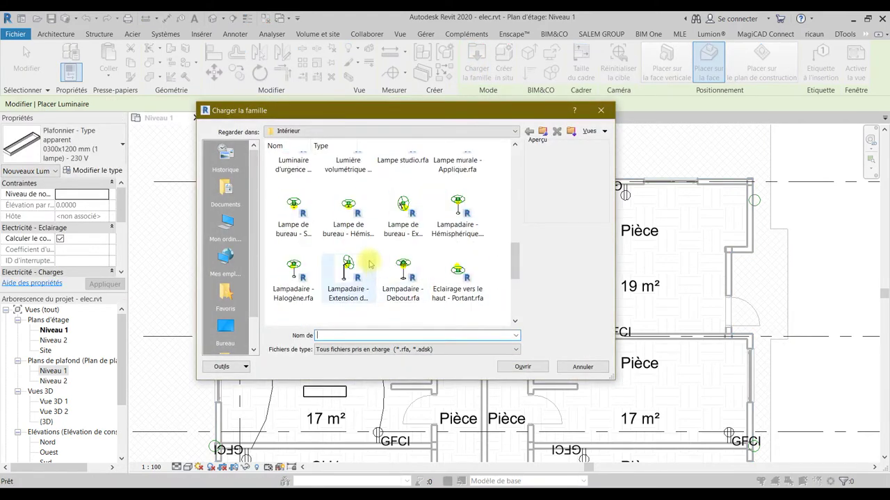
pyautogui.scroll(1, 348, 261)
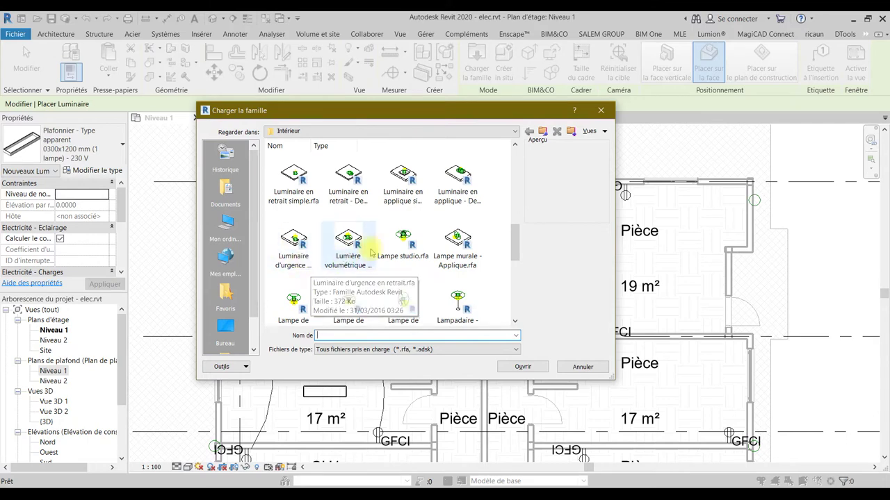
pyautogui.click(457, 182)
pyautogui.click(383, 193)
pyautogui.click(310, 187)
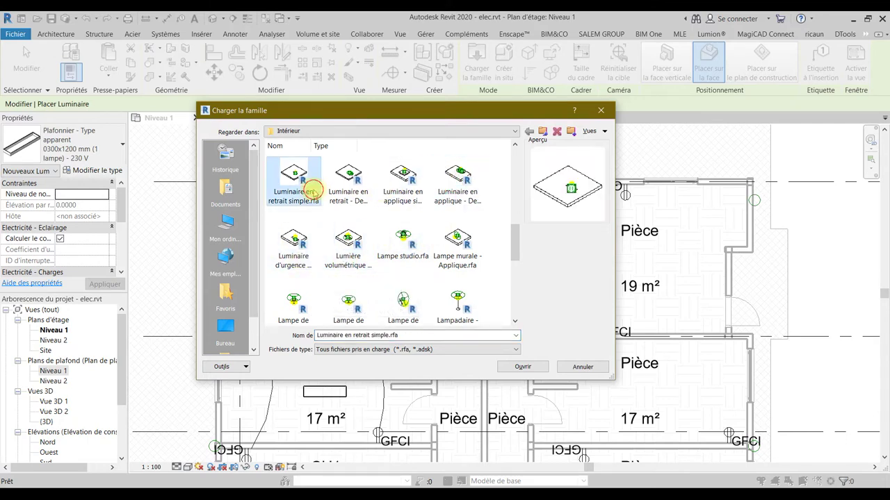
pyautogui.moveTo(515, 239); pyautogui.dragTo(516, 292)
pyautogui.click(292, 202)
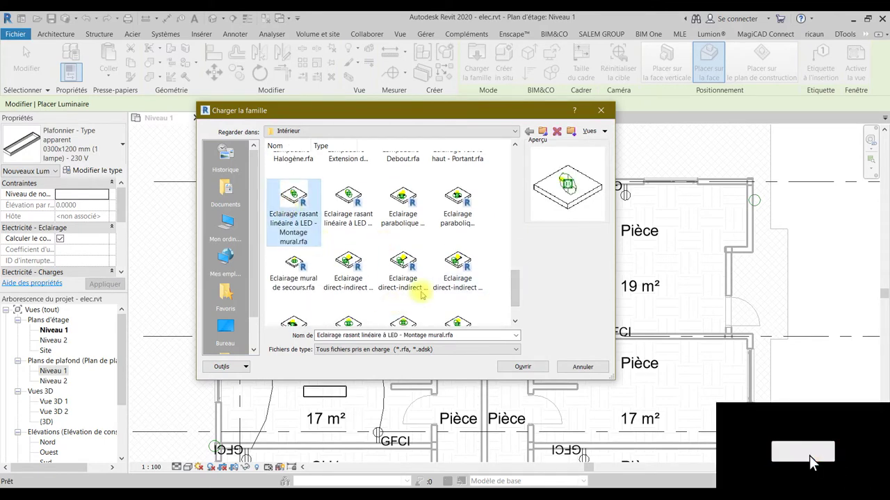
pyautogui.scroll(-1, 420, 295)
pyautogui.click(457, 215)
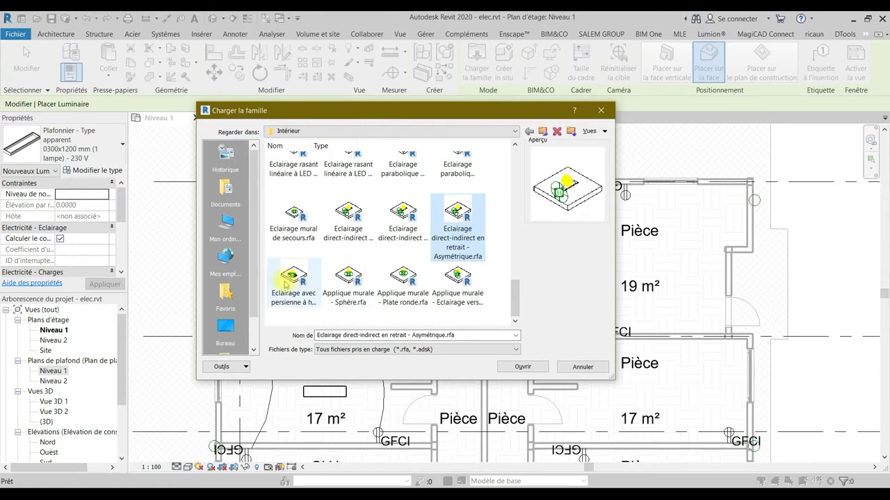
pyautogui.click(344, 282)
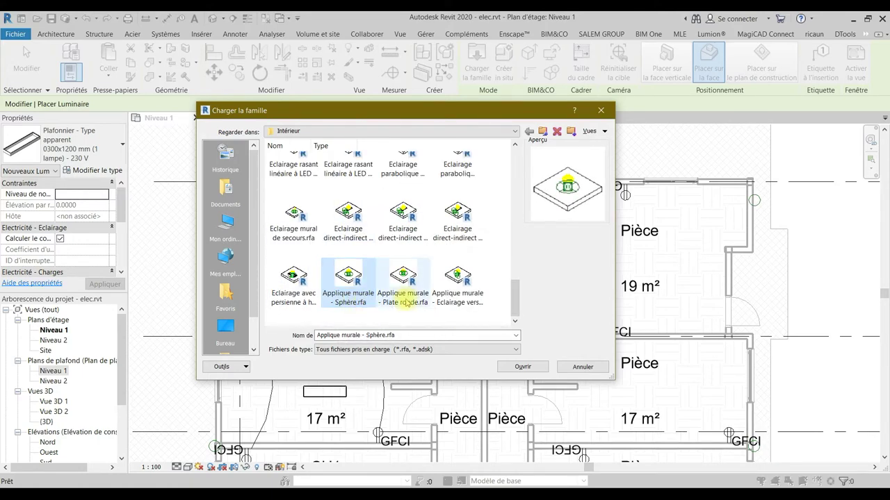
pyautogui.click(405, 302)
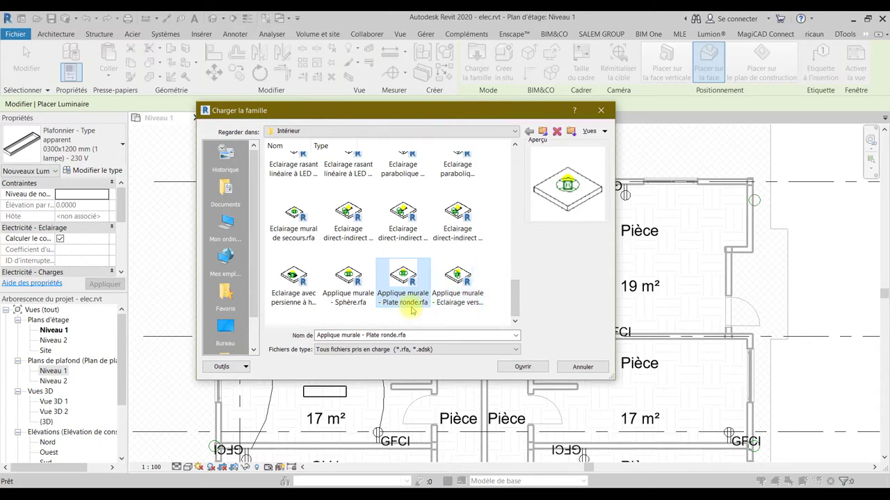
pyautogui.click(512, 367)
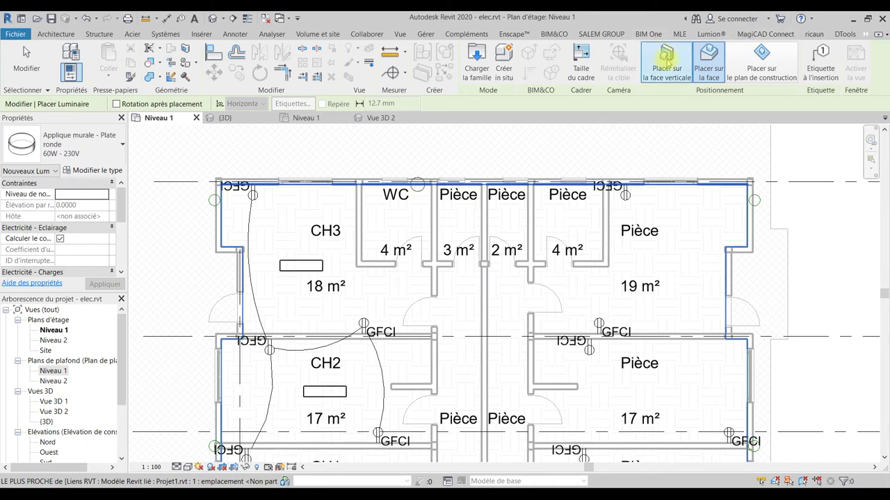
# - Switch to vertical-face placement and change the wall light's elevation from 1.9000 to 2.4000
pyautogui.click(666, 63)
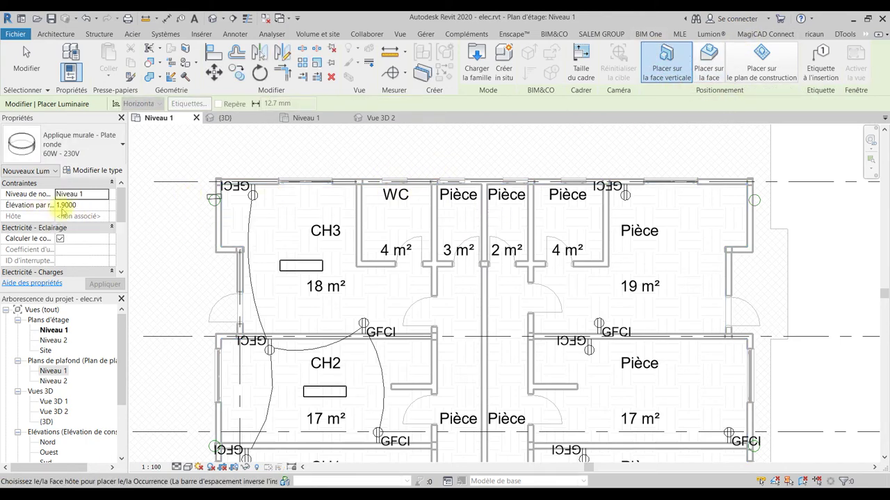
pyautogui.click(80, 205)
pyautogui.moveTo(84, 205); pyautogui.dragTo(52, 206)
pyautogui.press('BackSpace')
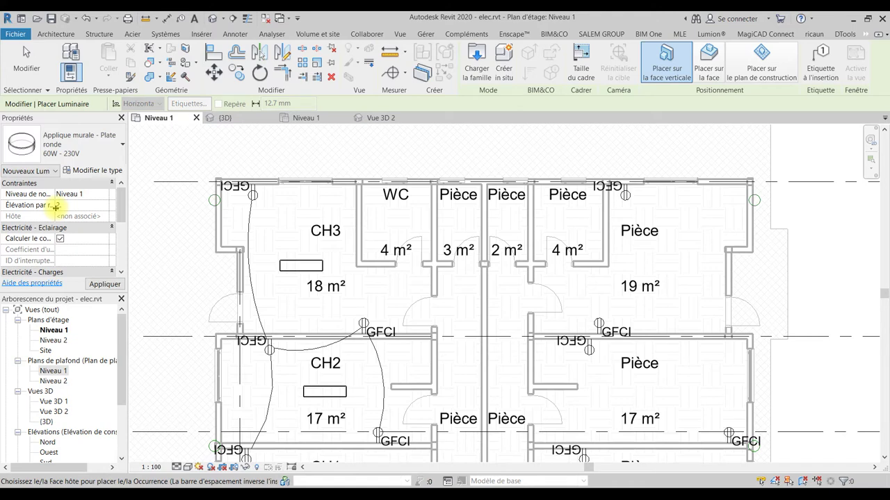
pyautogui.write('2.4000')
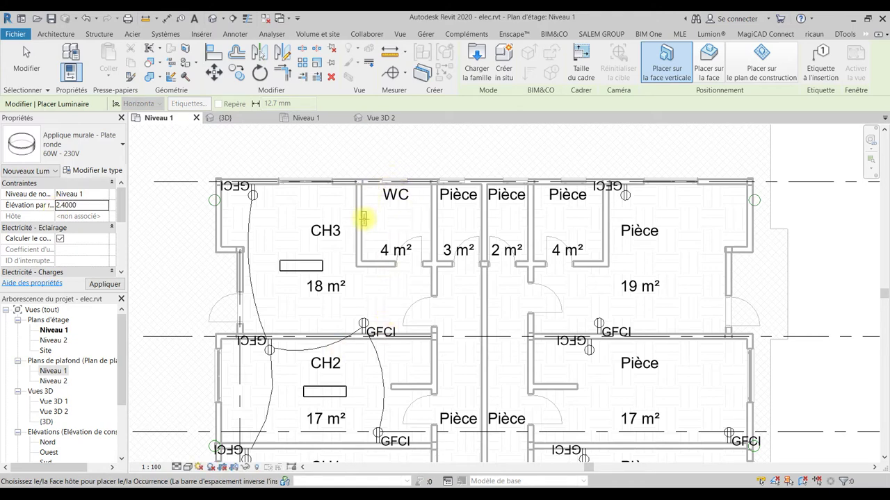
# - Place wall lights on the WC wall and the 3 m² room wall
pyautogui.click(363, 220)
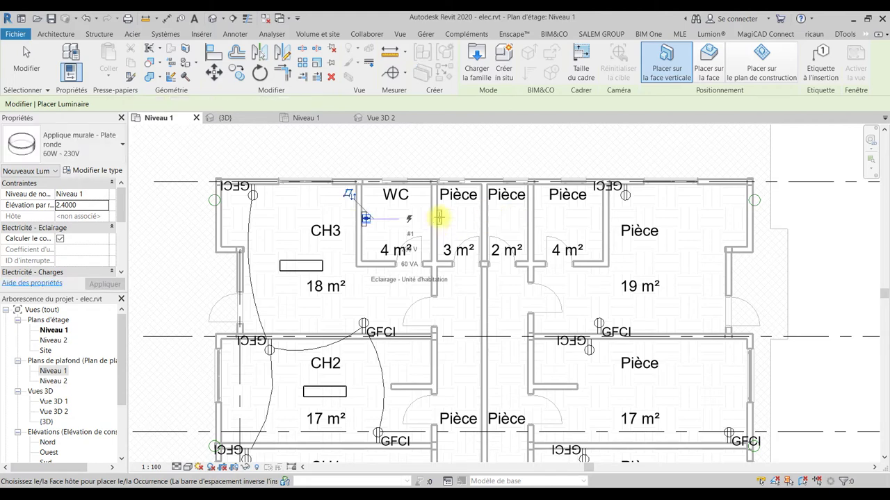
pyautogui.click(440, 218)
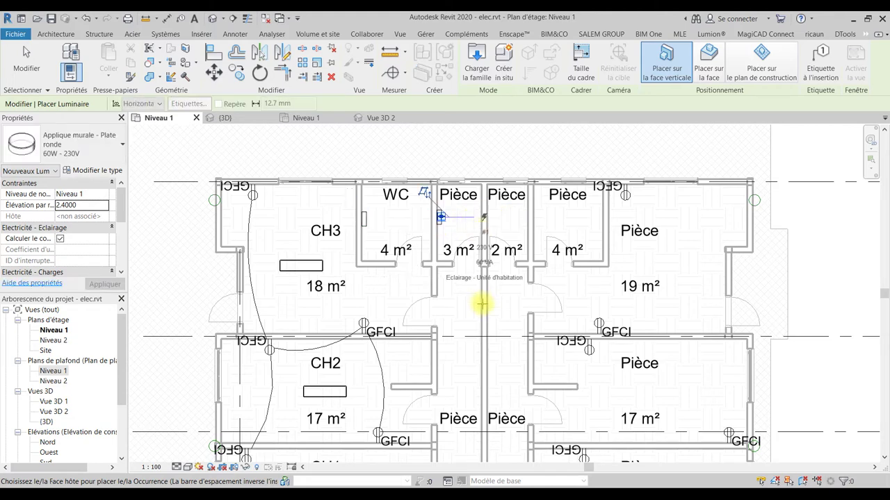
pyautogui.press('Escape')
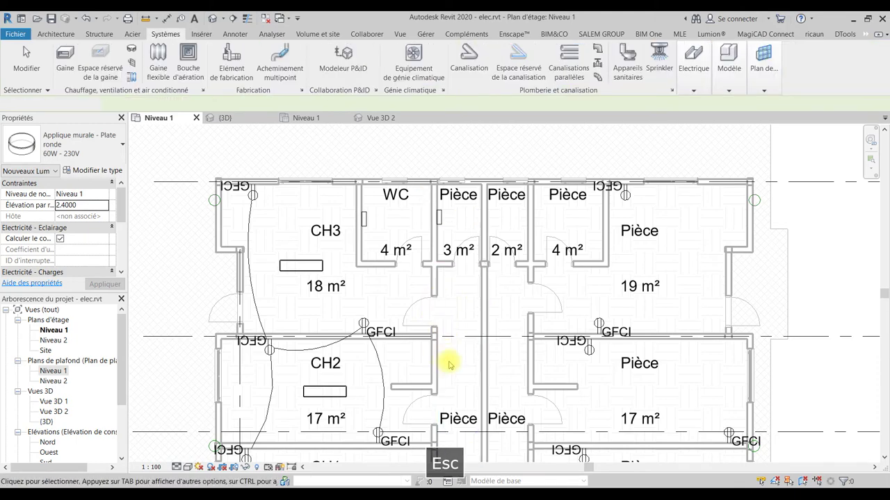
# - Pan the plan down to the sejour/SAM room and scroll Properties to the Etendues section
pyautogui.scroll(-2, 452, 361)
pyautogui.scroll(-3, 447, 175)
pyautogui.scroll(-2, 449, 95)
pyautogui.scroll(-2, 453, 188)
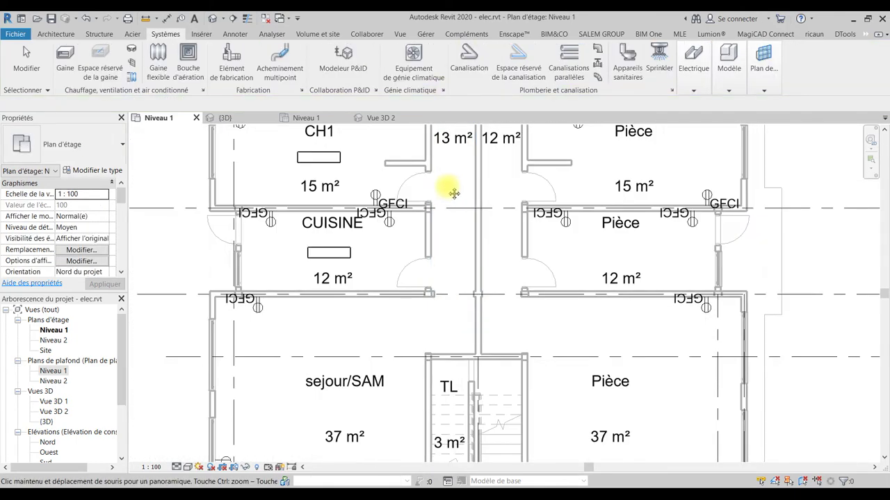
pyautogui.scroll(-2, 452, 243)
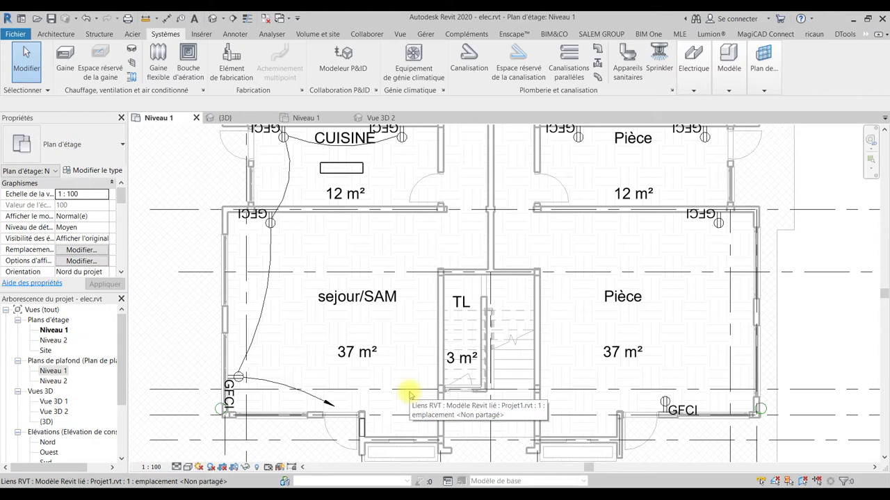
pyautogui.click(841, 479)
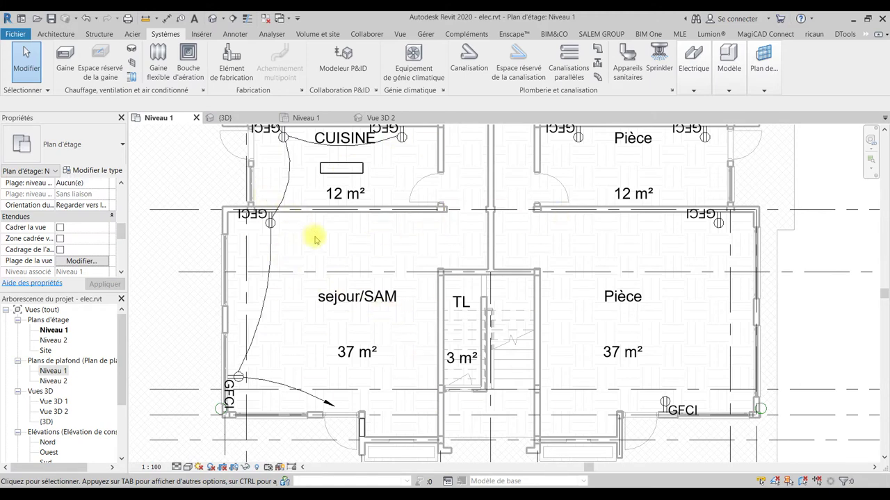
pyautogui.scroll(2, 75, 221)
pyautogui.scroll(5, 70, 212)
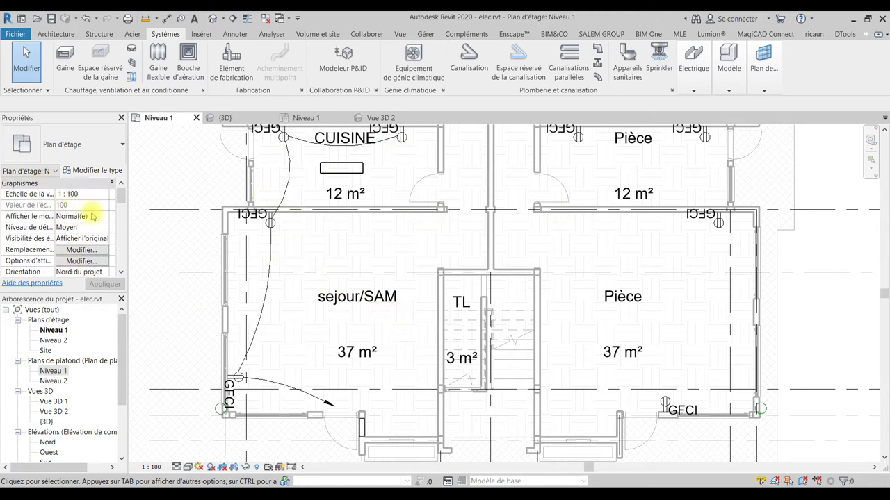
pyautogui.scroll(-5, 66, 244)
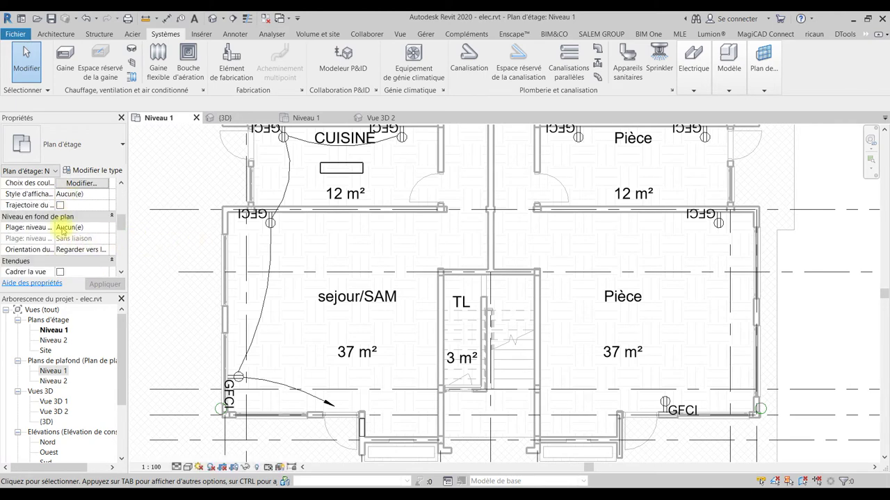
pyautogui.scroll(-3, 63, 229)
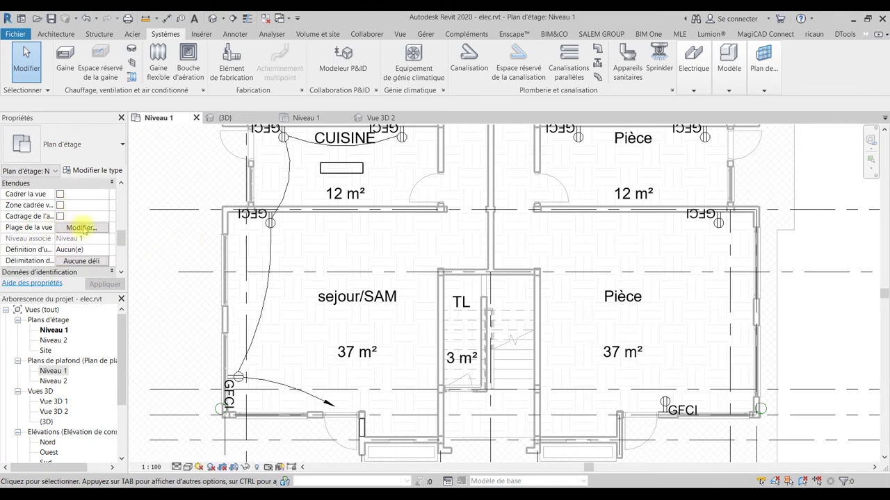
# - Set the Plage de la vue top offset (Haut Décalage) to 2.6
pyautogui.click(81, 228)
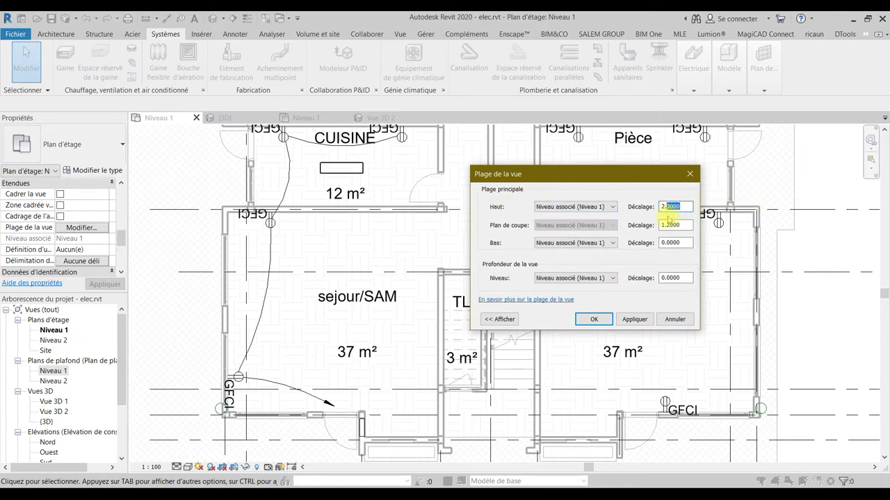
pyautogui.write('6')
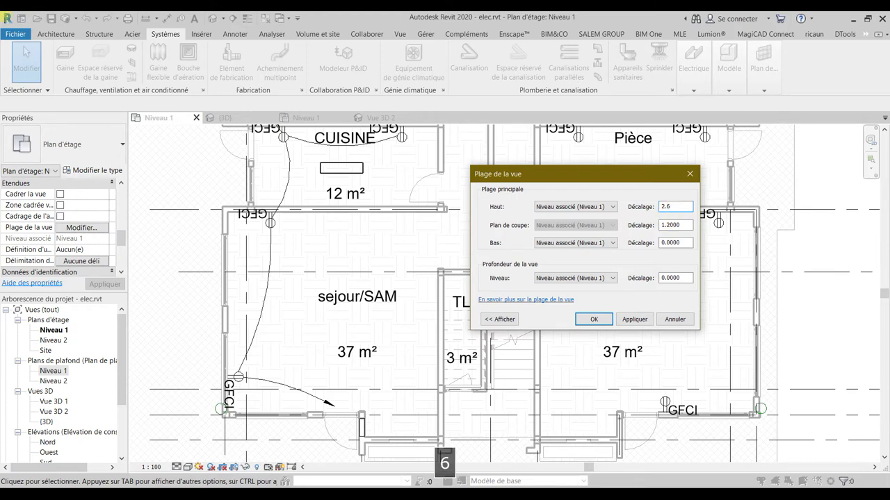
pyautogui.click(592, 319)
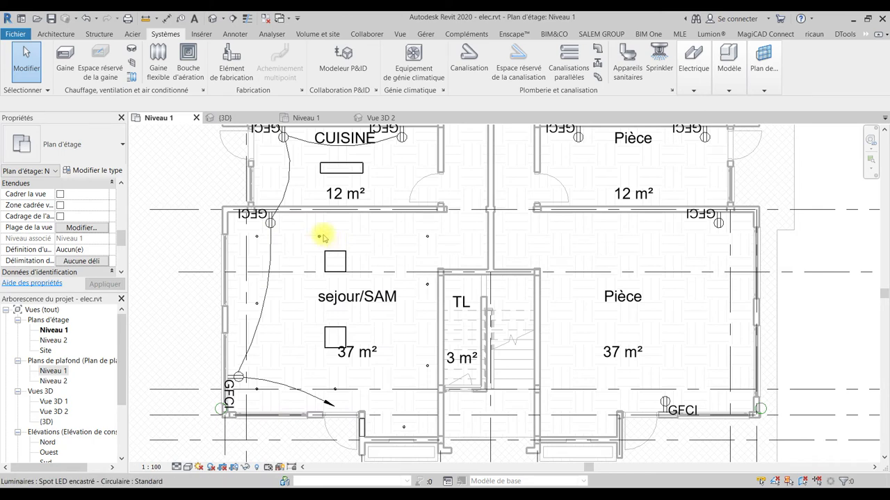
# - Inspect the living-room ceiling light, then start placing an Eclairage lighting device
pyautogui.click(348, 260)
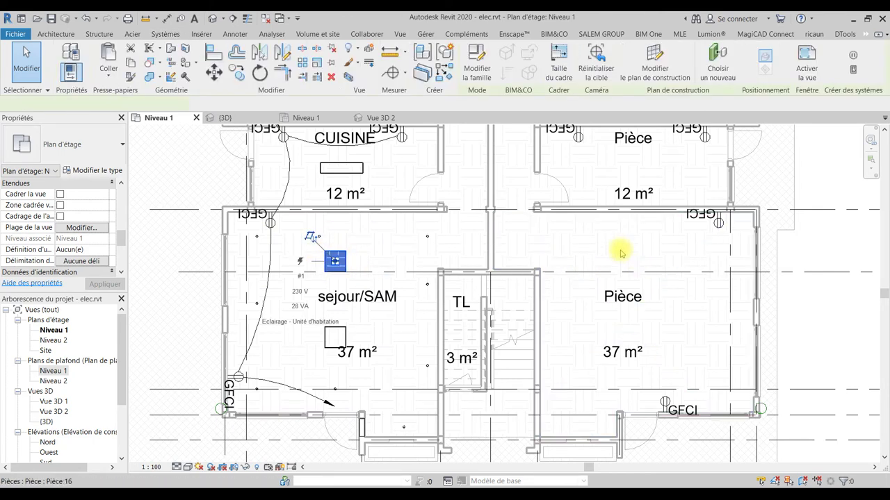
pyautogui.press('Escape')
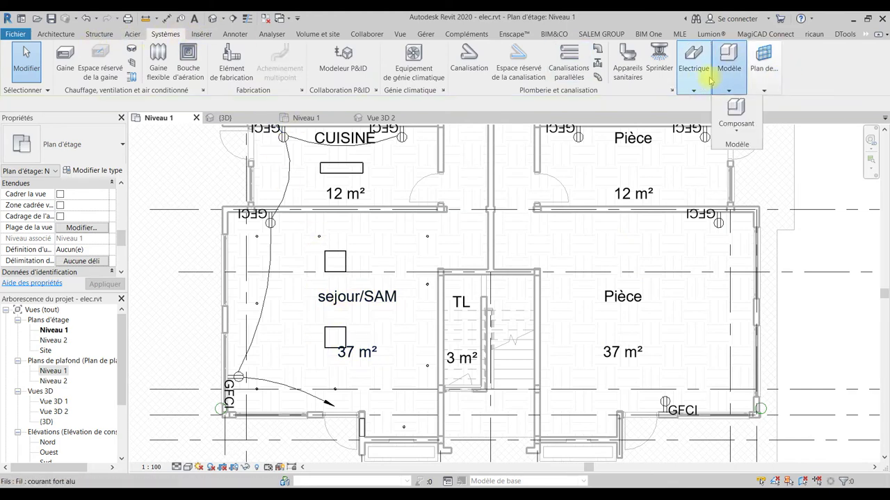
pyautogui.moveTo(693, 68)
pyautogui.click(826, 129)
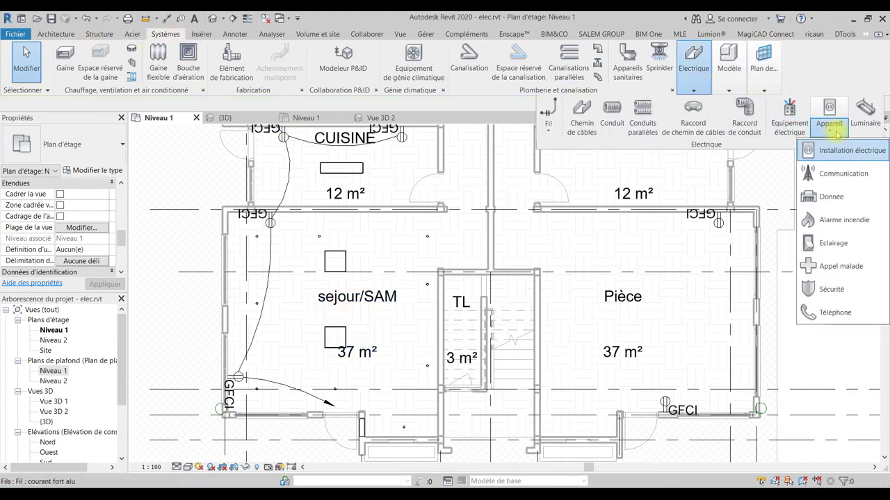
pyautogui.click(827, 243)
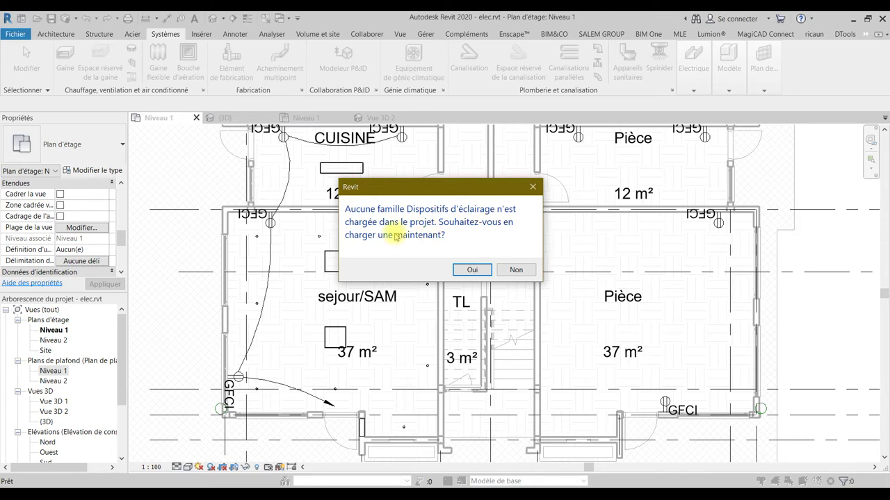
# - Accept loading a lighting-device family and go up to the MEP Electrique folder
pyautogui.click(469, 267)
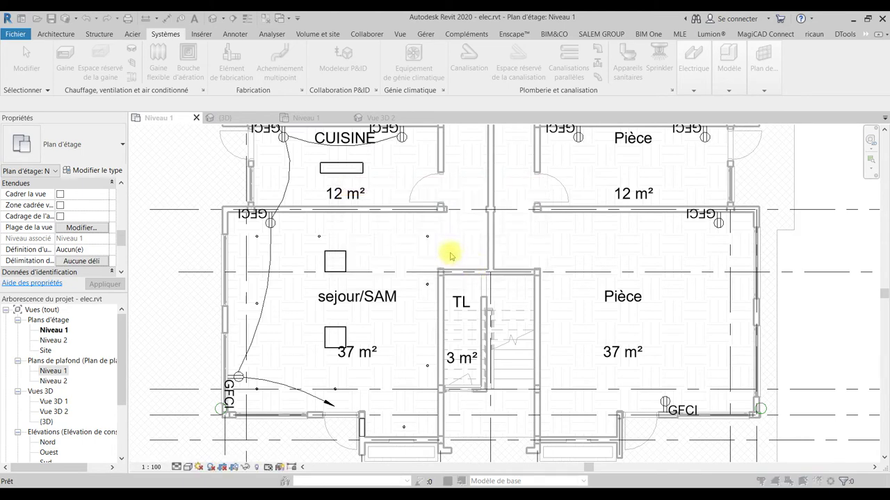
pyautogui.click(543, 135)
pyautogui.click(543, 135)
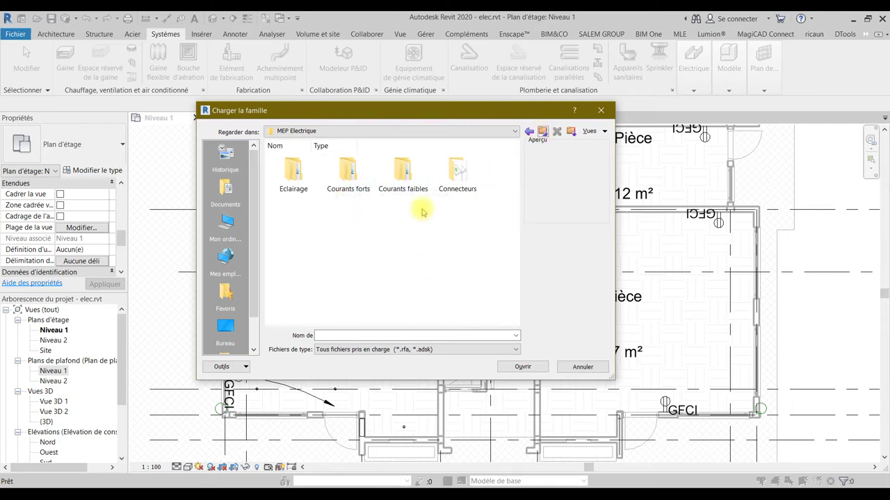
# - Browse Courants forts > Appareillage and try loading the standard Interrupteur.rfa switch
pyautogui.doubleClick(360, 178)
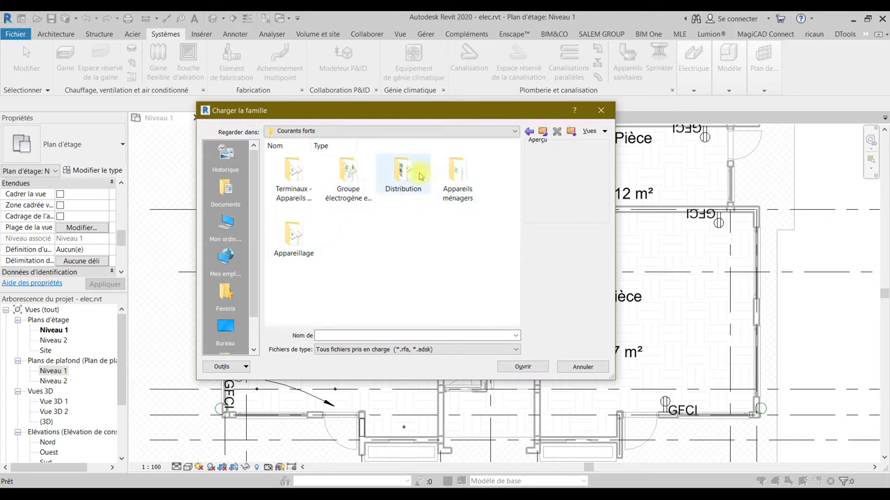
pyautogui.doubleClick(300, 227)
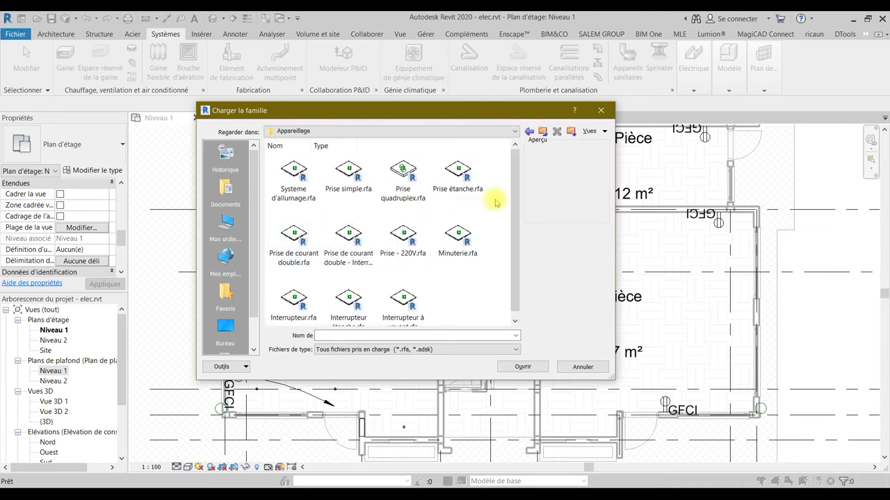
pyautogui.scroll(-1, 515, 209)
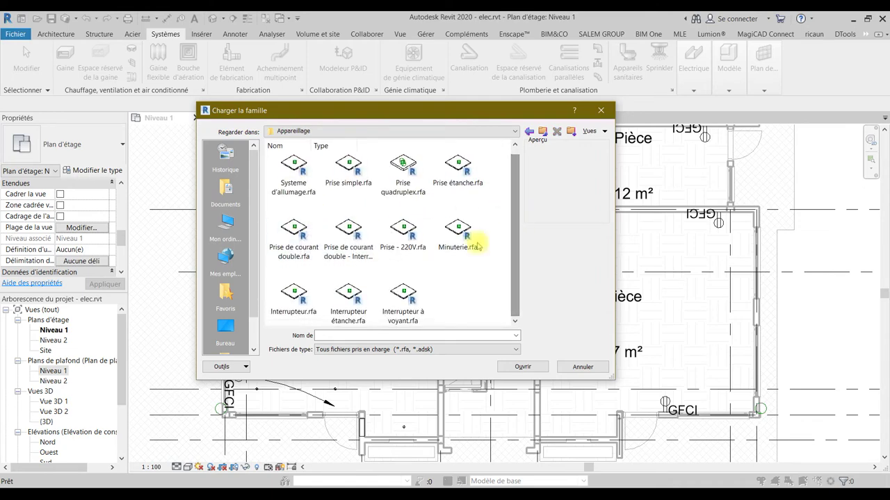
pyautogui.click(293, 296)
pyautogui.click(348, 296)
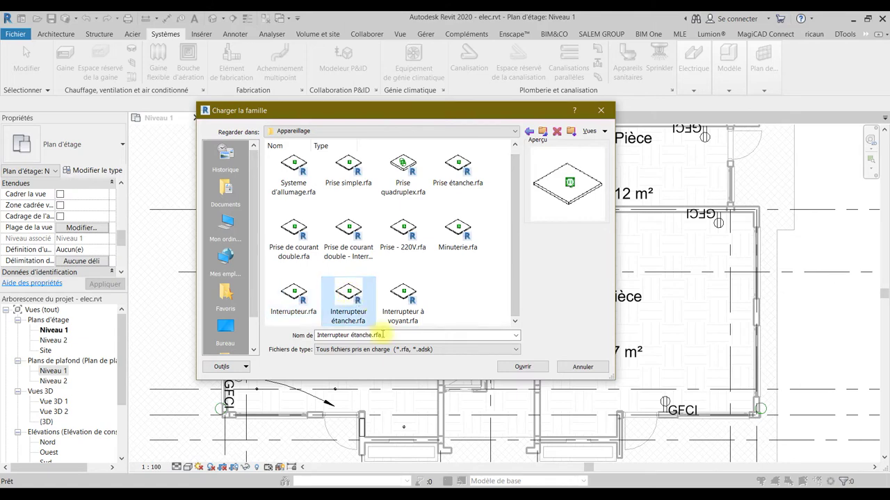
pyautogui.click(351, 324)
pyautogui.click(404, 295)
pyautogui.click(304, 293)
pyautogui.click(520, 367)
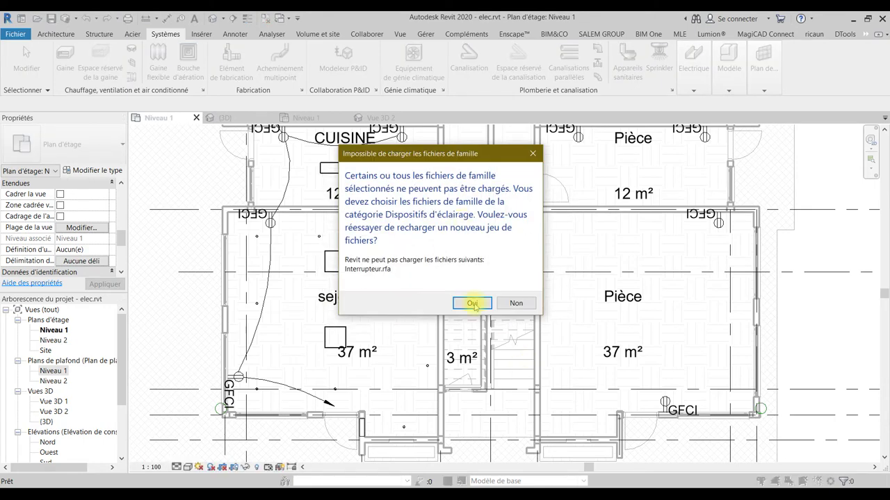
# - Accept the error and load Interrupteur étanche.rfa instead
pyautogui.click(475, 304)
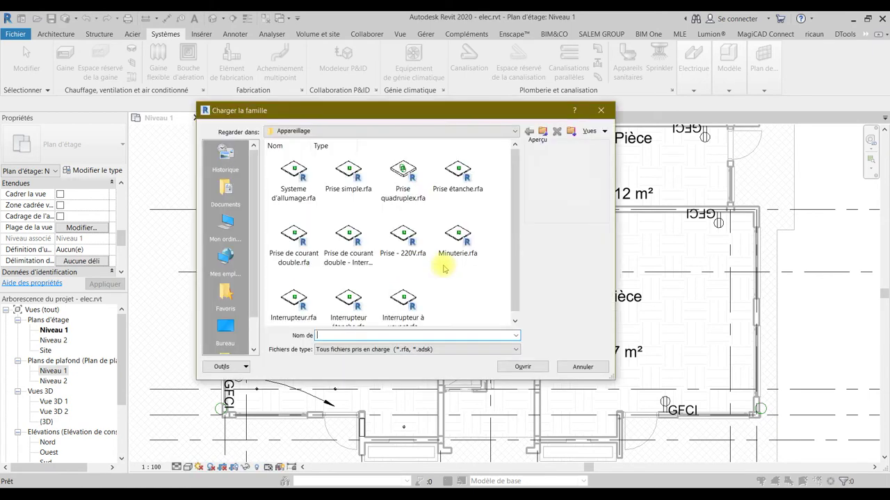
pyautogui.click(372, 287)
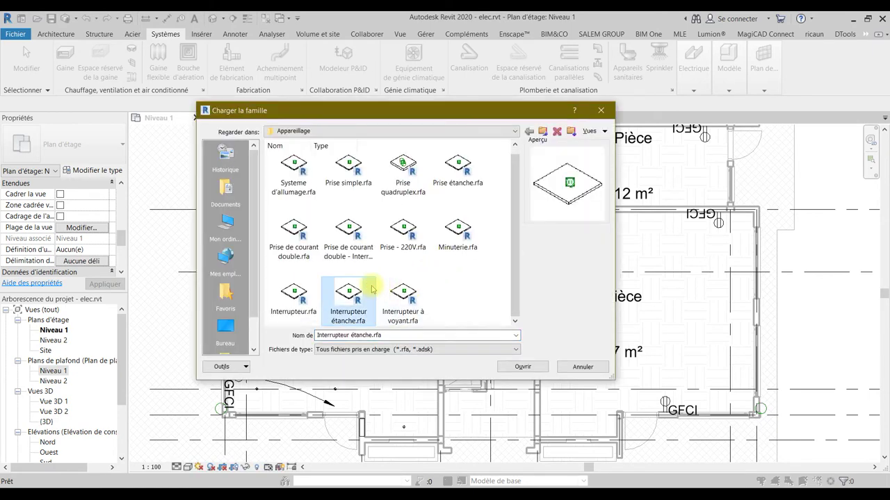
pyautogui.scroll(1, 377, 276)
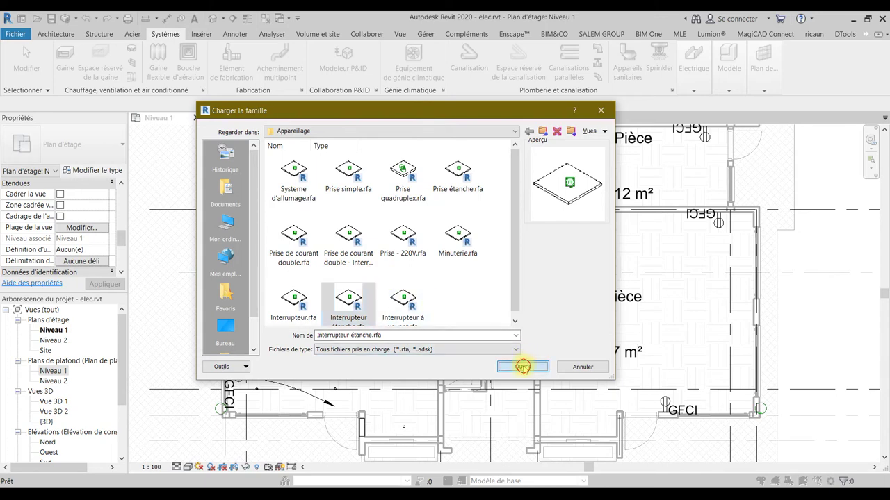
pyautogui.click(525, 366)
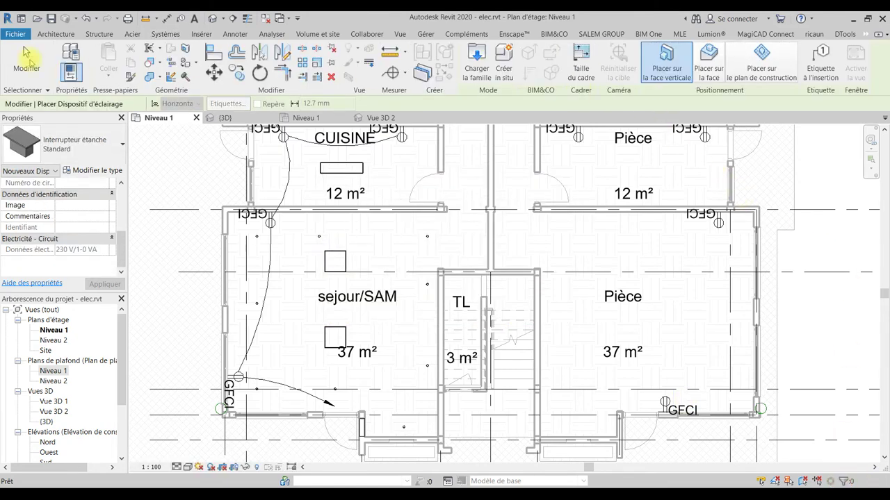
# - Start placing the switch through Systèmes > Electrique > Appareil > Eclairage
pyautogui.click(166, 34)
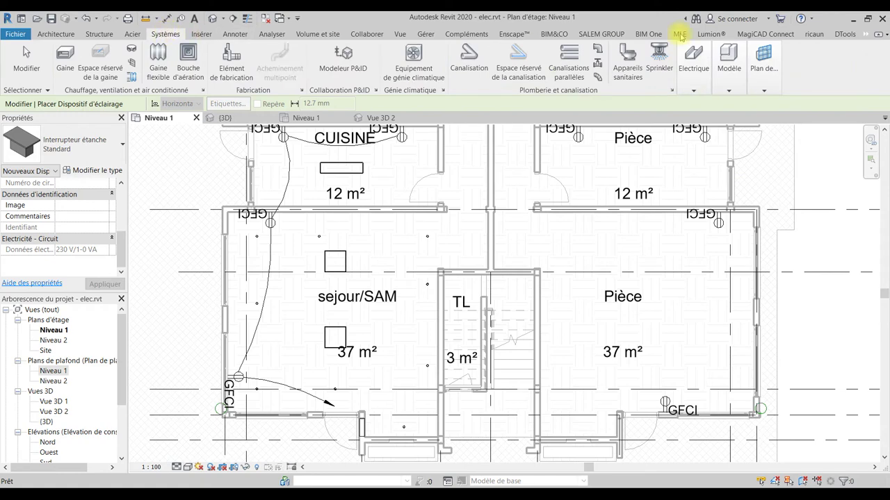
pyautogui.click(693, 66)
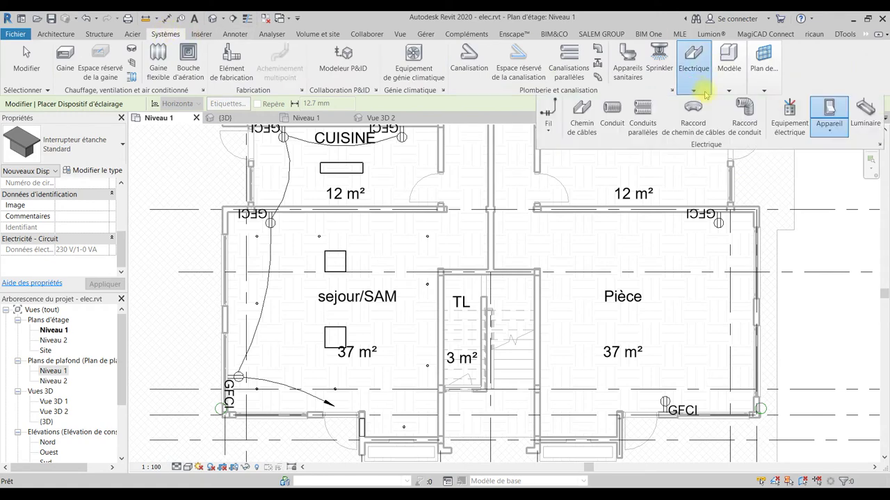
pyautogui.click(828, 128)
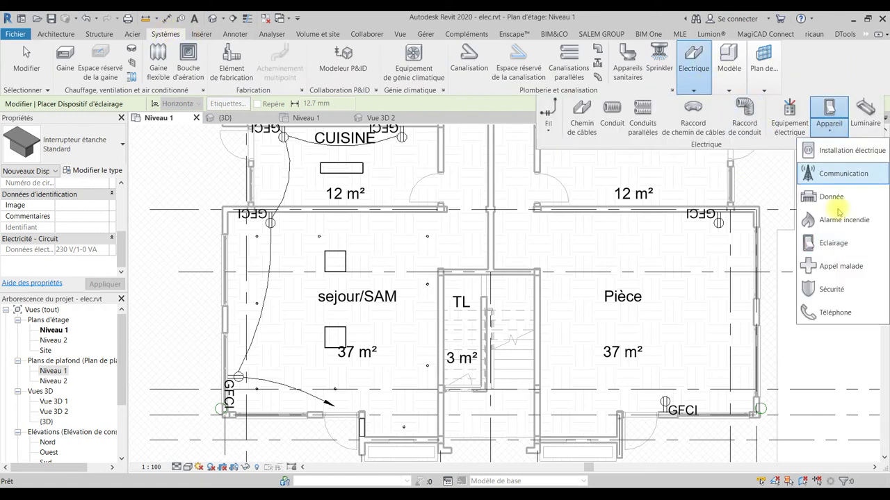
pyautogui.click(834, 242)
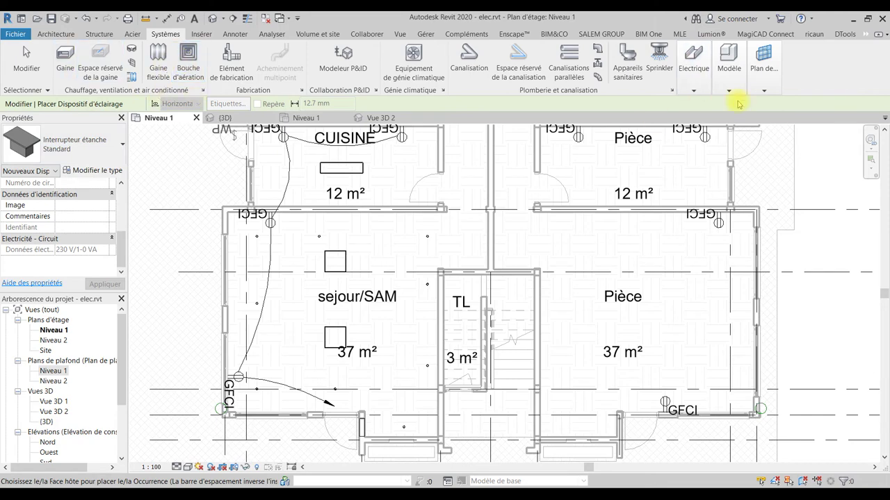
pyautogui.click(695, 82)
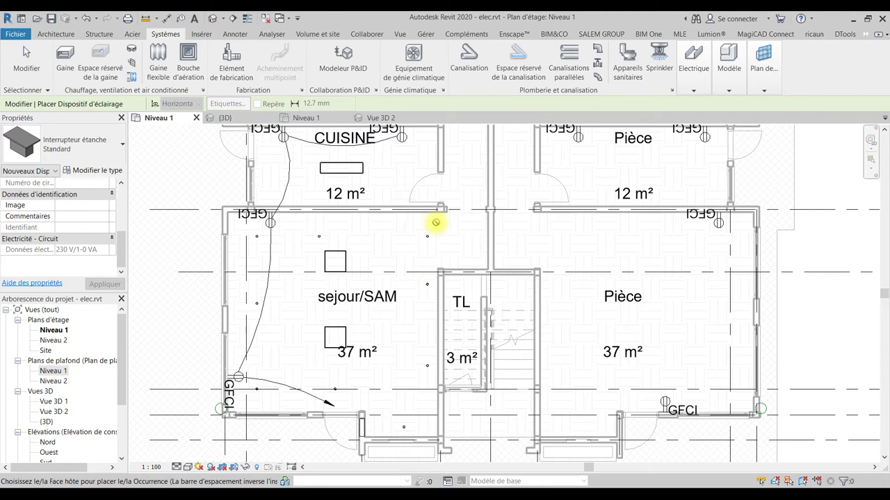
# - Place the WP waterproof switch on sejour/SAM's lower wall near the entrance
pyautogui.scroll(2, 436, 223)
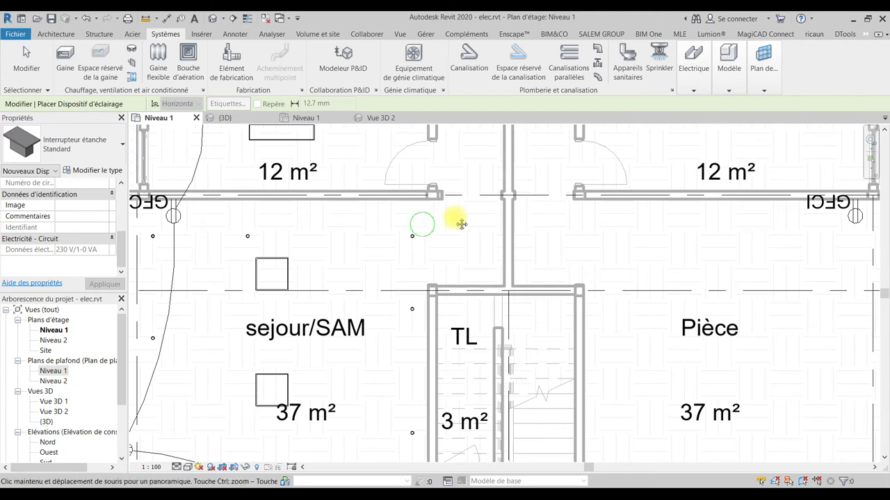
pyautogui.moveTo(418, 210); pyautogui.dragTo(503, 177, button='middle')
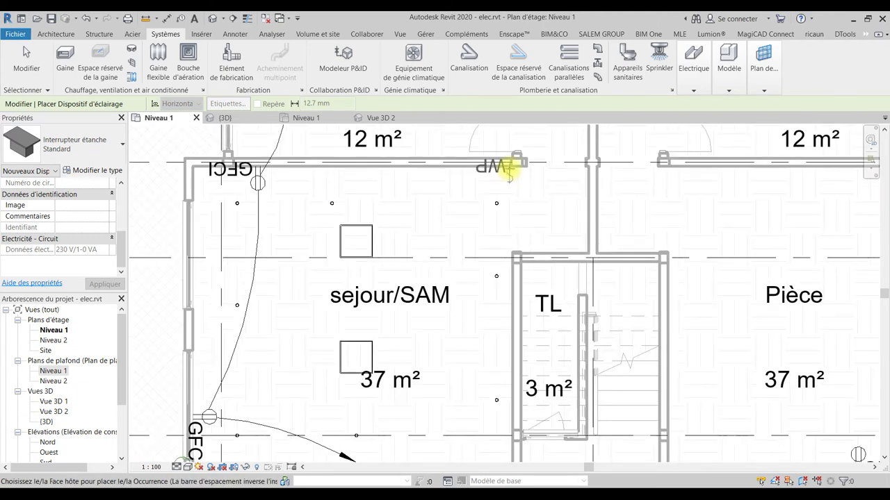
pyautogui.moveTo(509, 173)
pyautogui.mouseDown(button='middle')
pyautogui.moveTo(482, 280)
pyautogui.moveTo(547, 191)
pyautogui.moveTo(388, 308)
pyautogui.mouseUp(button='middle')
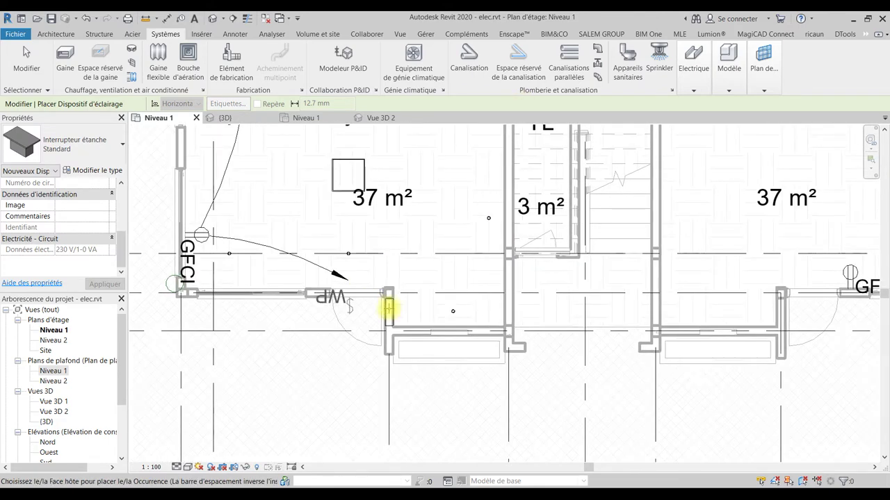
pyautogui.click(319, 286)
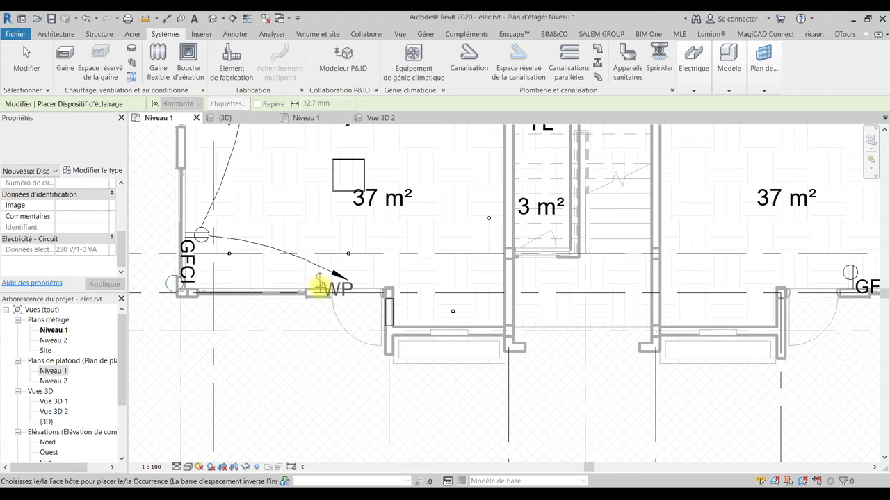
pyautogui.click(318, 287)
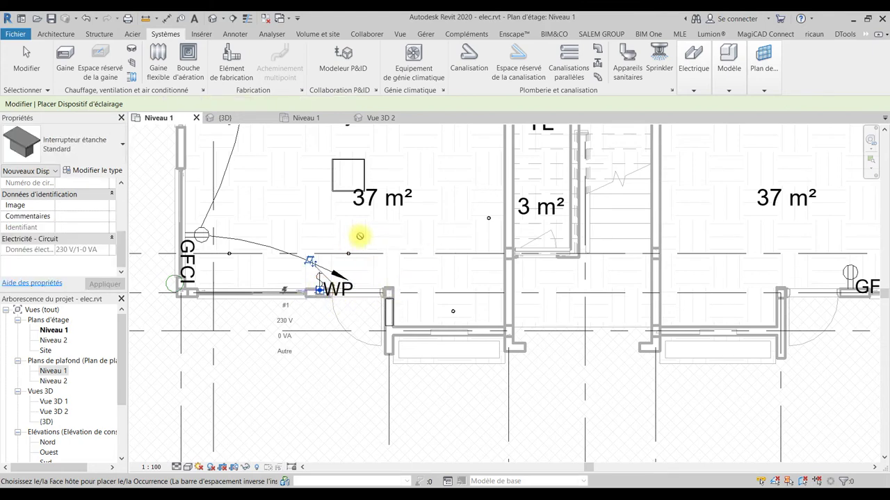
pyautogui.press('Escape')
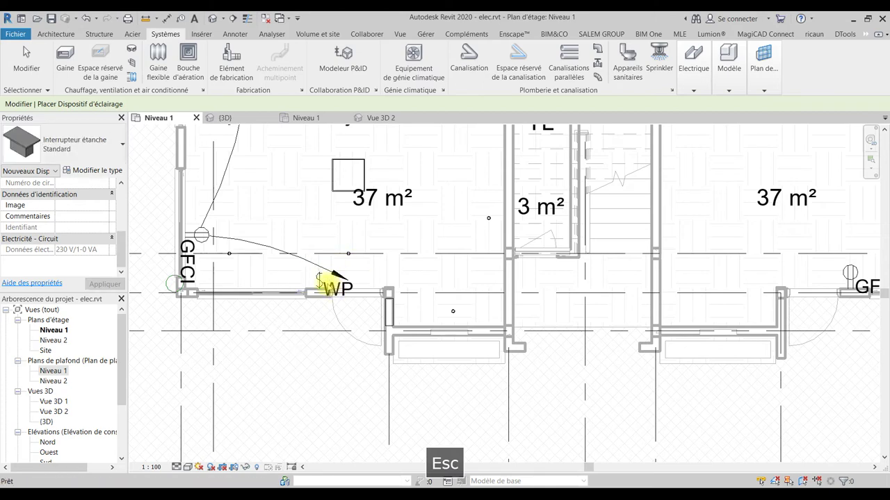
pyautogui.press('Escape')
pyautogui.moveTo(346, 276); pyautogui.dragTo(318, 365, button='middle')
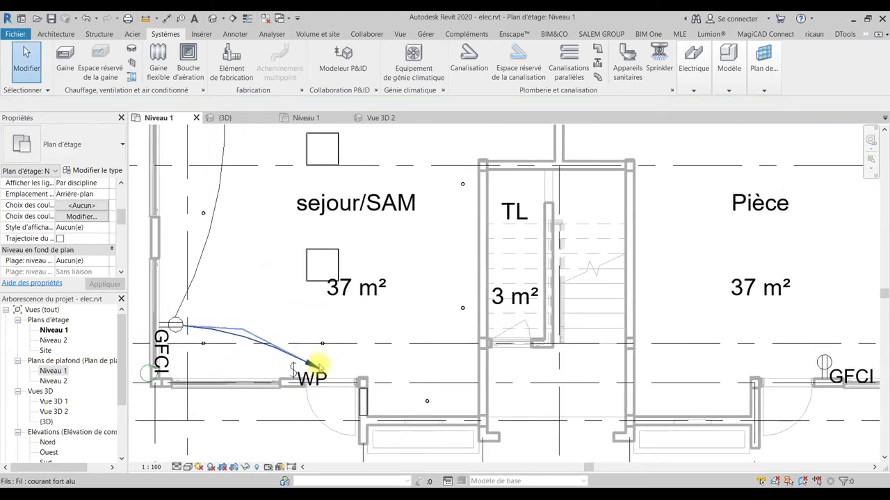
# - Select the upper recessed modular luminaire in sejour/SAM and create its Puissance circuit
pyautogui.moveTo(351, 323); pyautogui.dragTo(353, 372, button='middle')
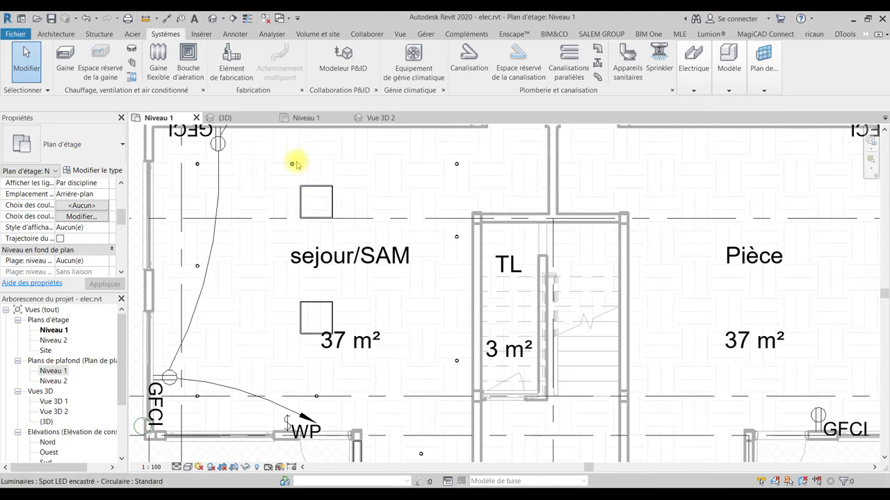
pyautogui.moveTo(377, 383)
pyautogui.mouseDown(button='middle')
pyautogui.moveTo(388, 370)
pyautogui.moveTo(403, 411)
pyautogui.mouseUp(button='middle')
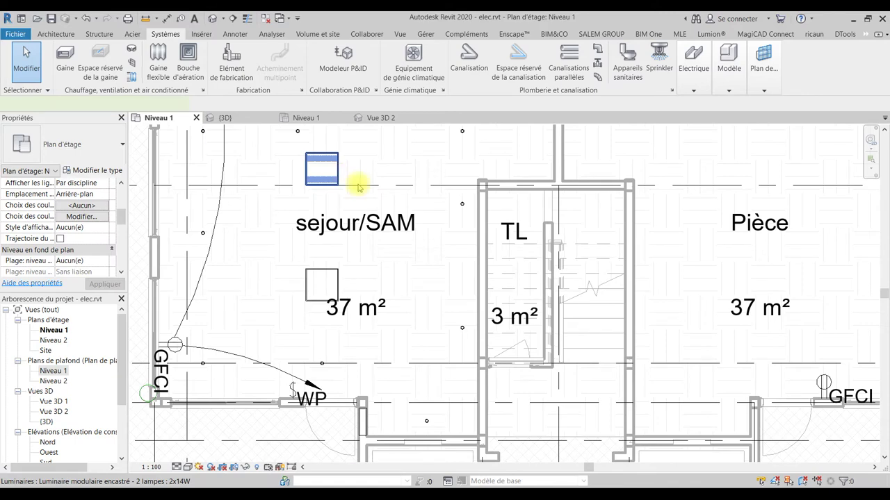
pyautogui.click(327, 172)
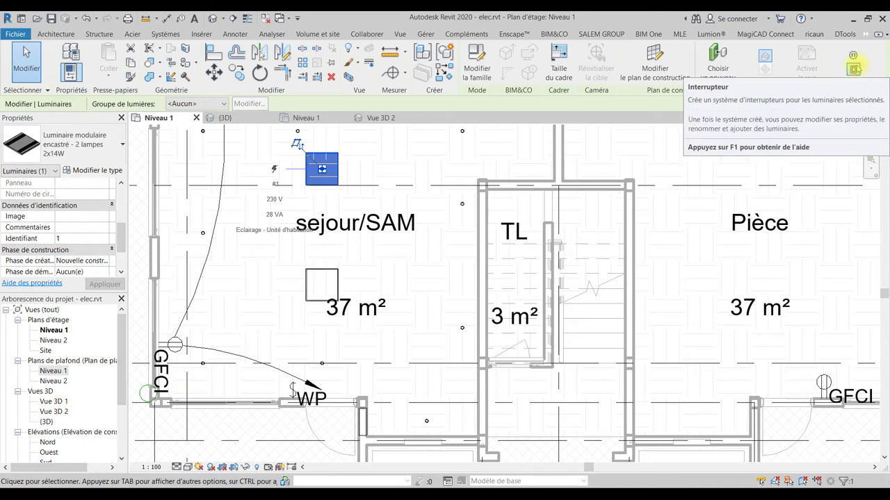
pyautogui.click(853, 55)
pyautogui.click(854, 55)
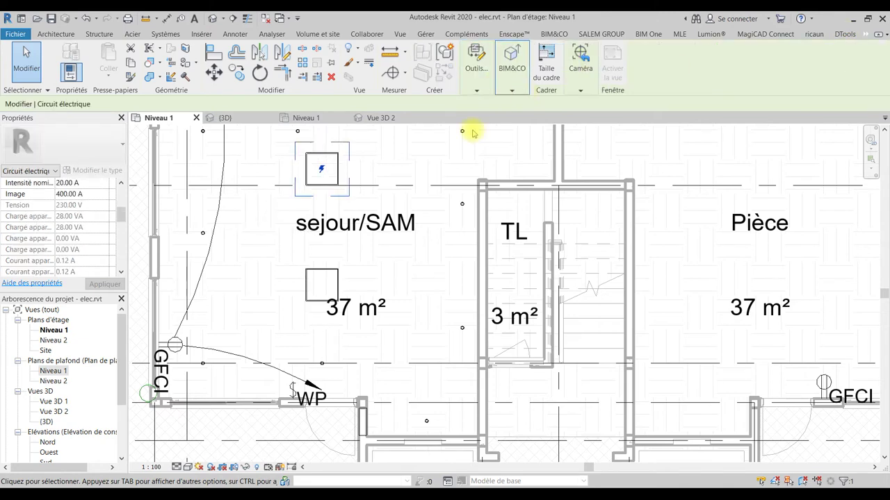
# - Assign the luminaire's circuit to panel AP1 from the Panneau dropdown
pyautogui.click(479, 89)
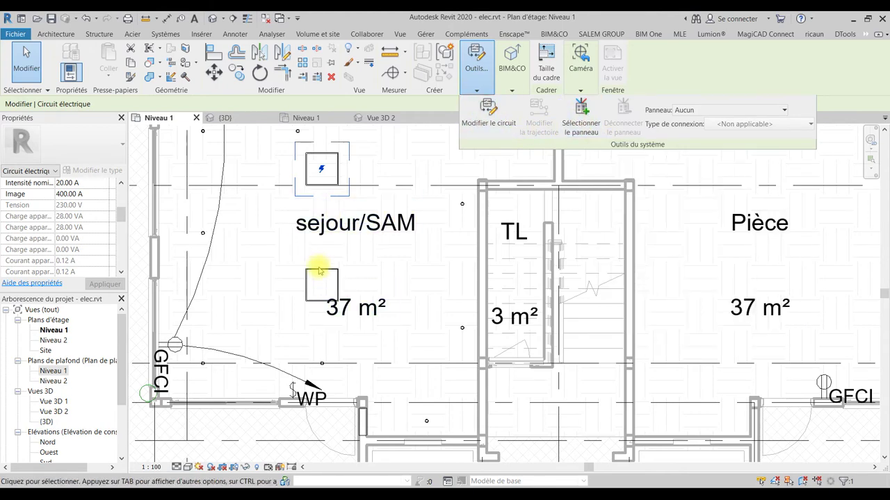
pyautogui.click(364, 417)
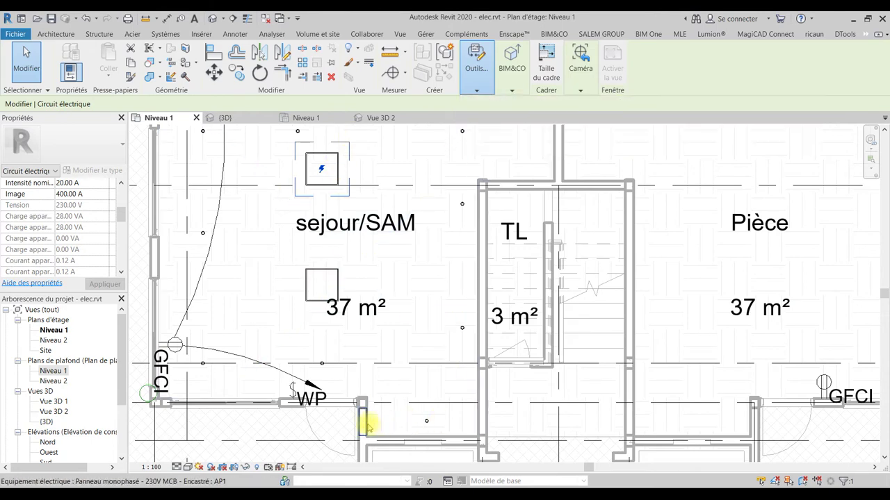
pyautogui.click(477, 70)
pyautogui.click(698, 112)
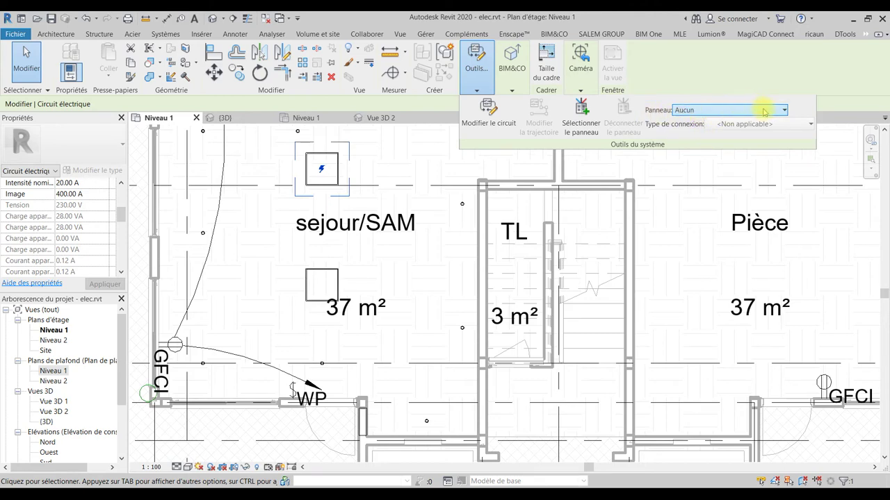
pyautogui.click(784, 110)
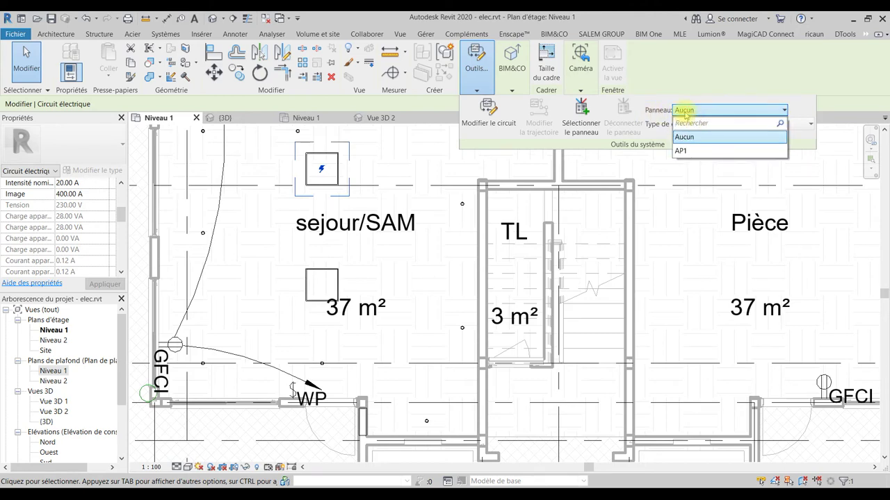
pyautogui.click(685, 153)
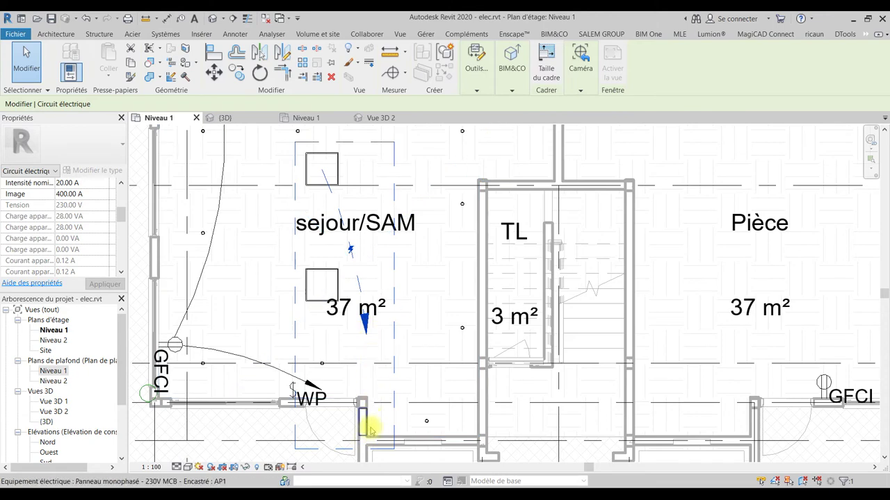
pyautogui.click(479, 88)
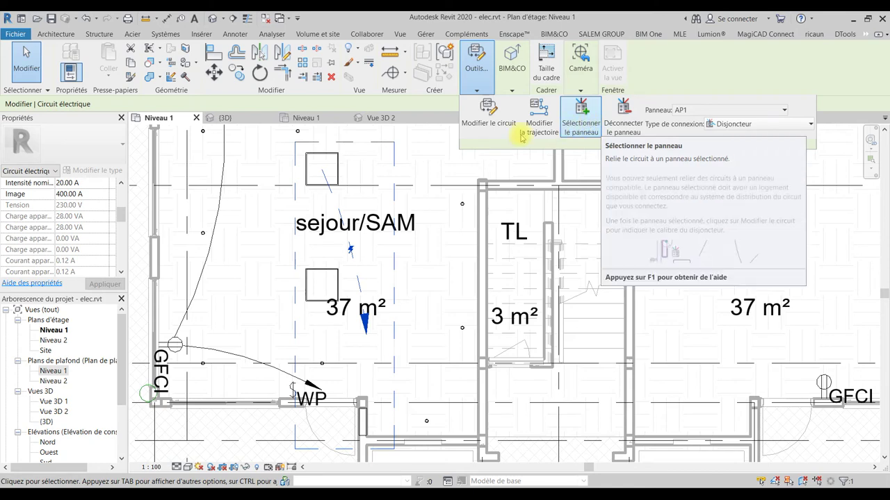
# - Open circuit editing and add the upper sejour/SAM box and ceiling lights to circuit 2
pyautogui.click(488, 115)
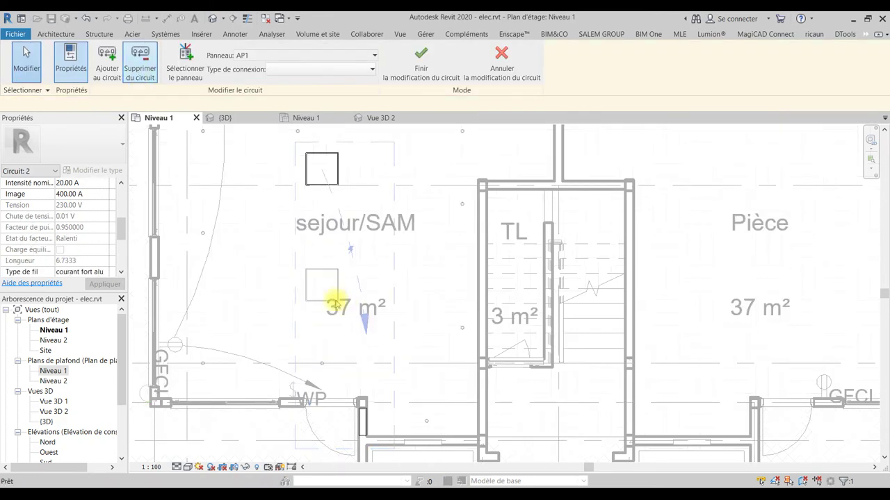
pyautogui.click(328, 176)
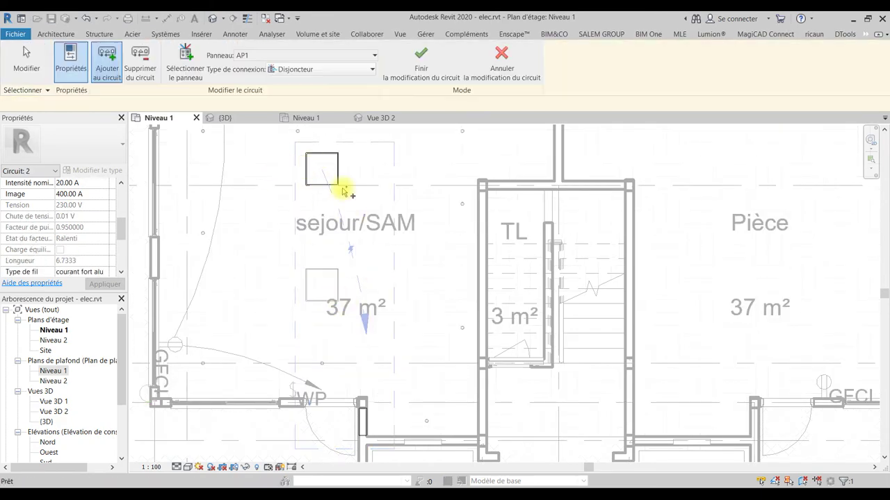
pyautogui.moveTo(313, 169); pyautogui.dragTo(324, 185, button='middle')
pyautogui.click(336, 235)
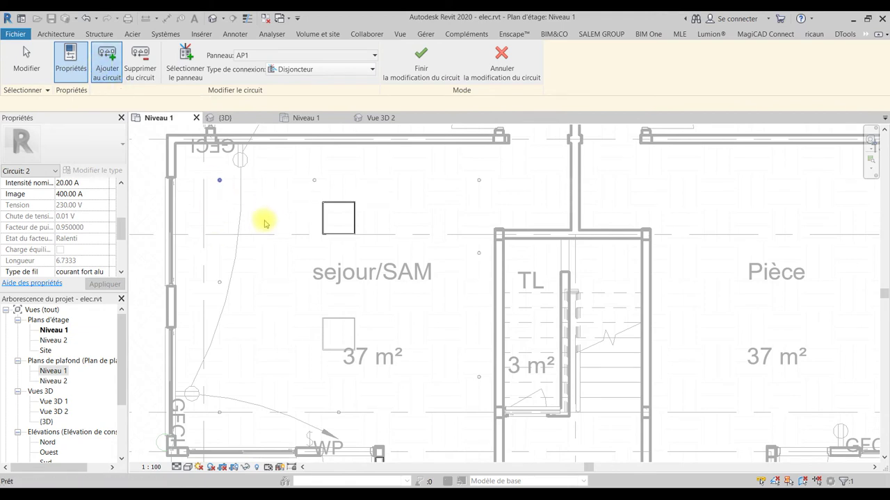
pyautogui.click(222, 182)
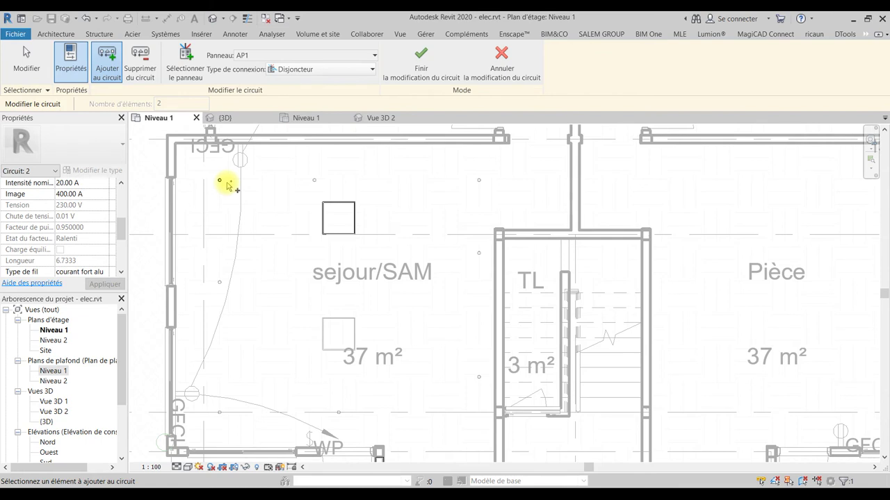
pyautogui.click(316, 183)
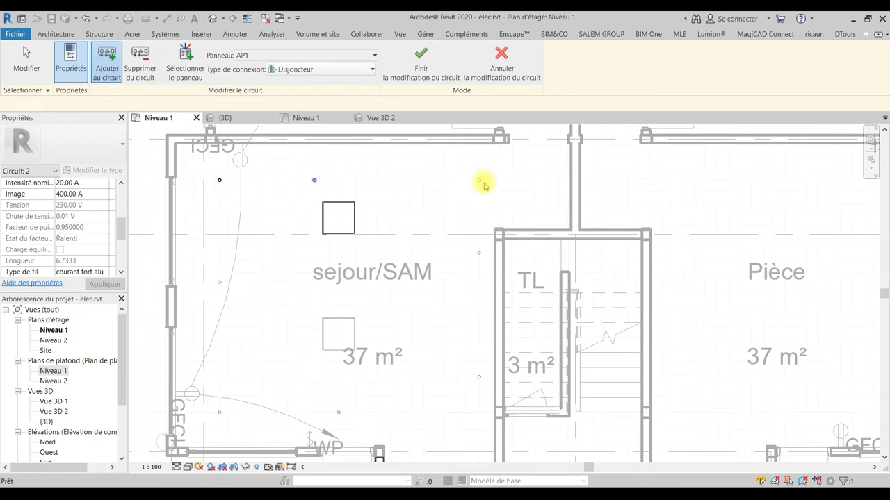
pyautogui.click(486, 185)
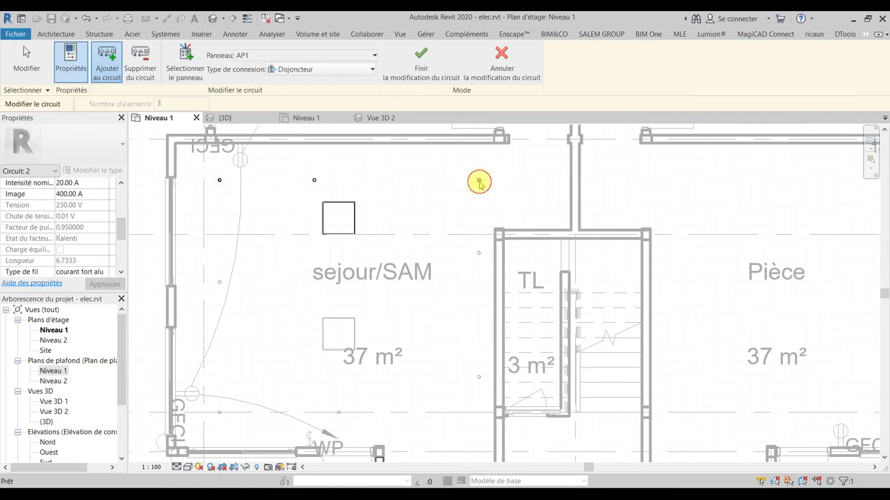
# - Add the left, lower and TL-wall luminaires to circuit 2, then finish editing
pyautogui.click(479, 255)
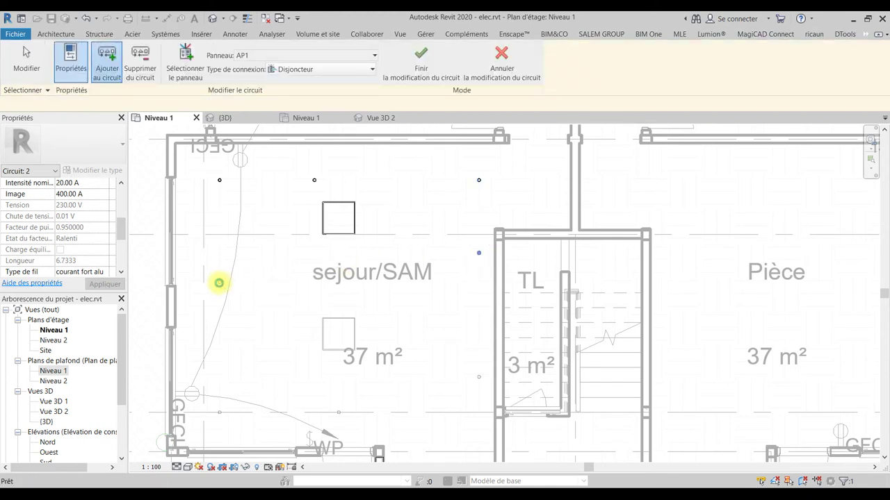
pyautogui.click(219, 283)
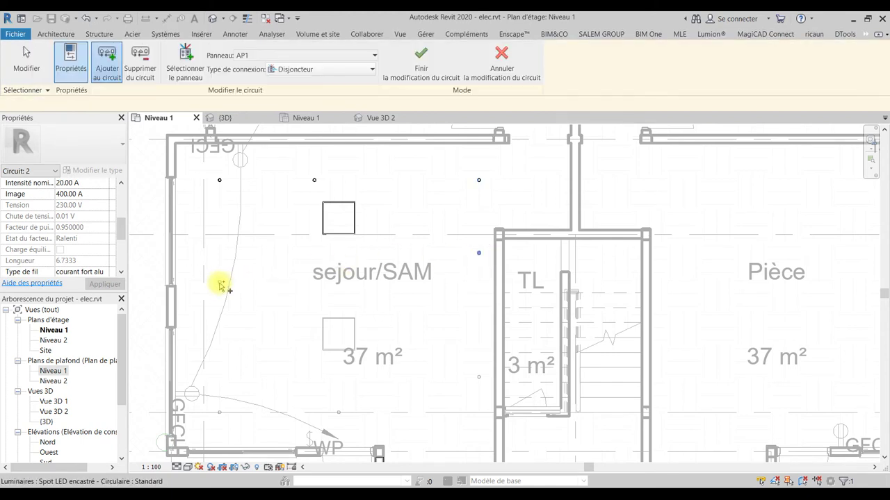
pyautogui.click(217, 413)
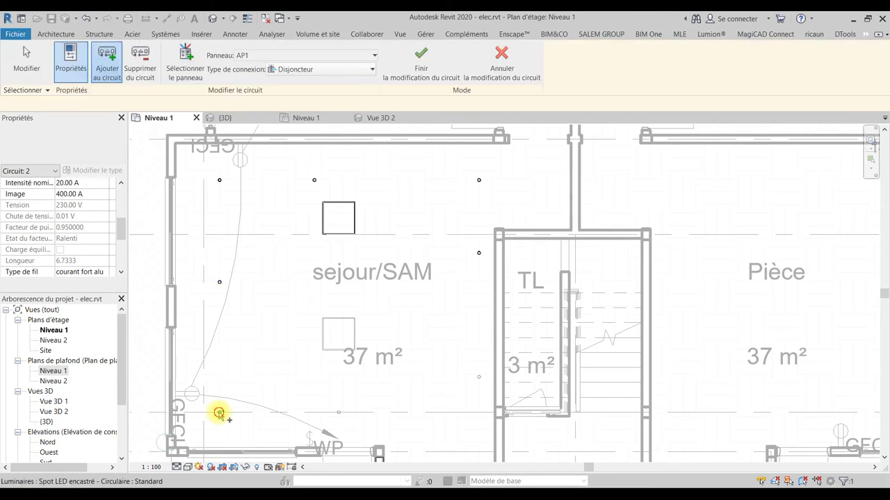
pyautogui.click(339, 414)
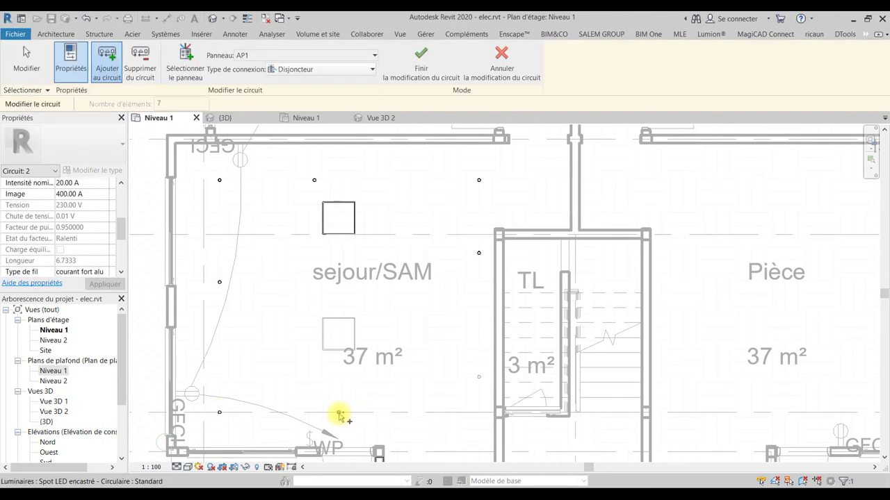
pyautogui.click(479, 376)
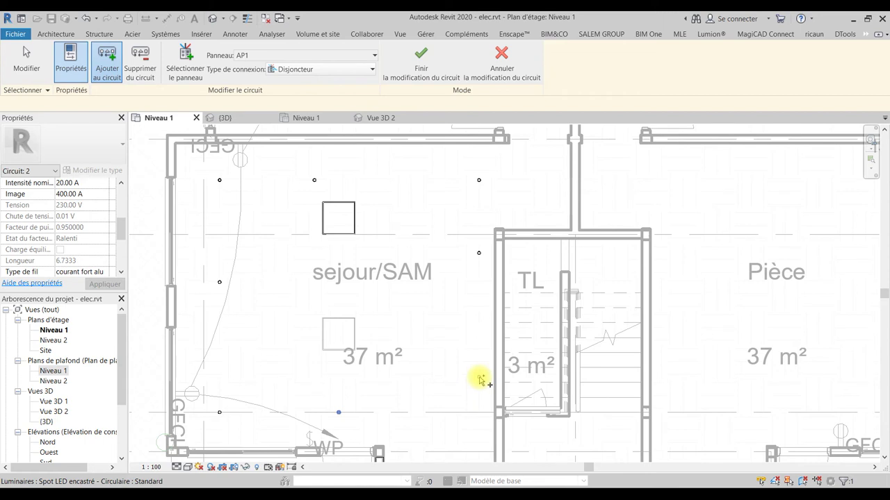
pyautogui.click(326, 348)
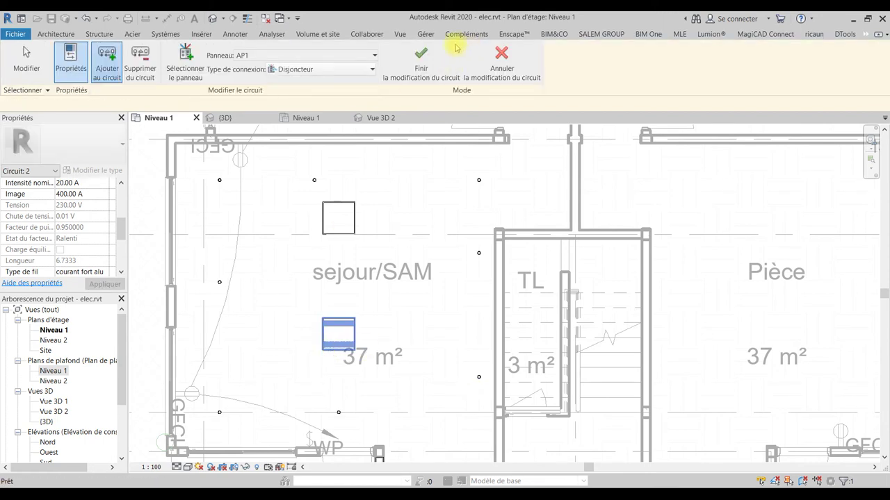
pyautogui.click(428, 67)
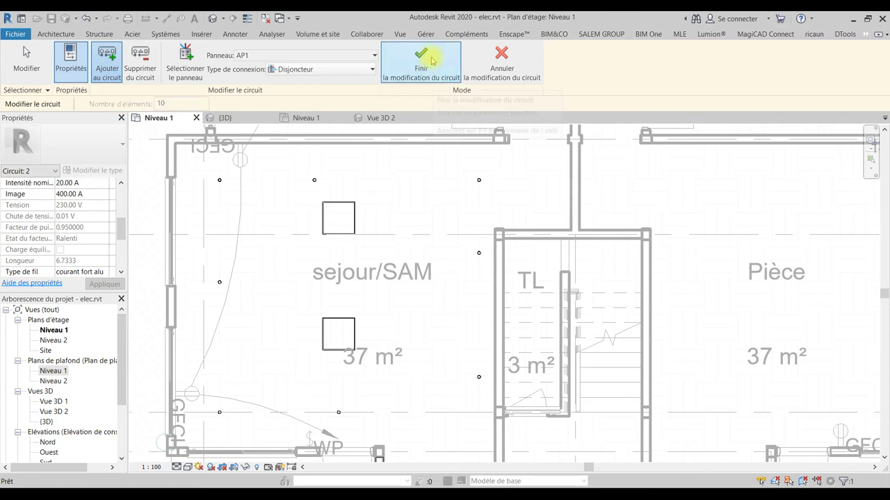
pyautogui.click(432, 61)
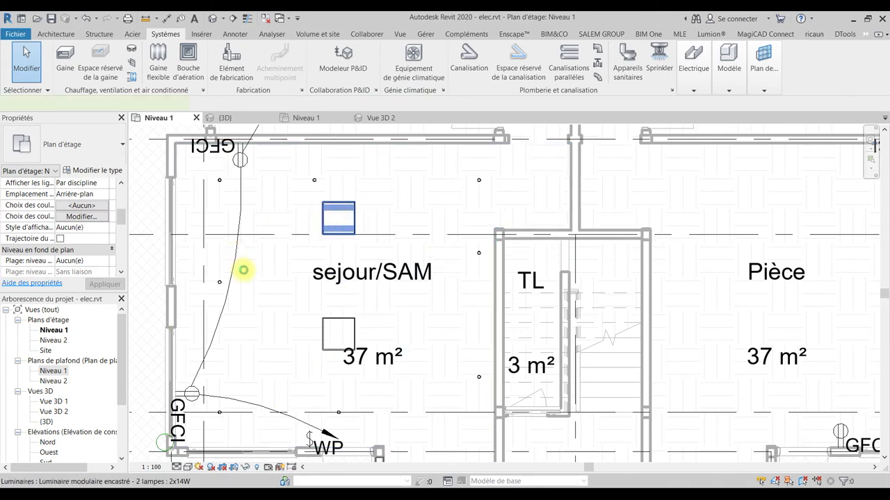
# - Inspect a luminaire's circuit data and Tab-highlight circuit 2 to confirm it wires all sejour/SAM luminaires
pyautogui.click(245, 271)
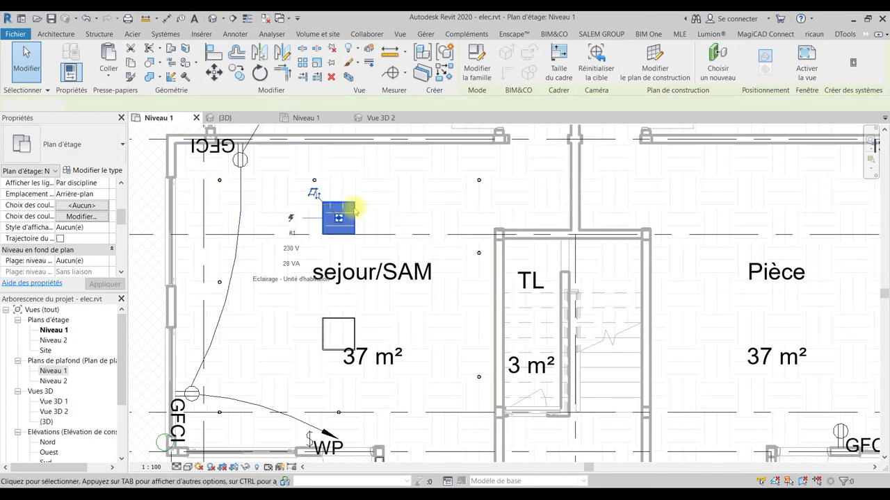
pyautogui.click(410, 208)
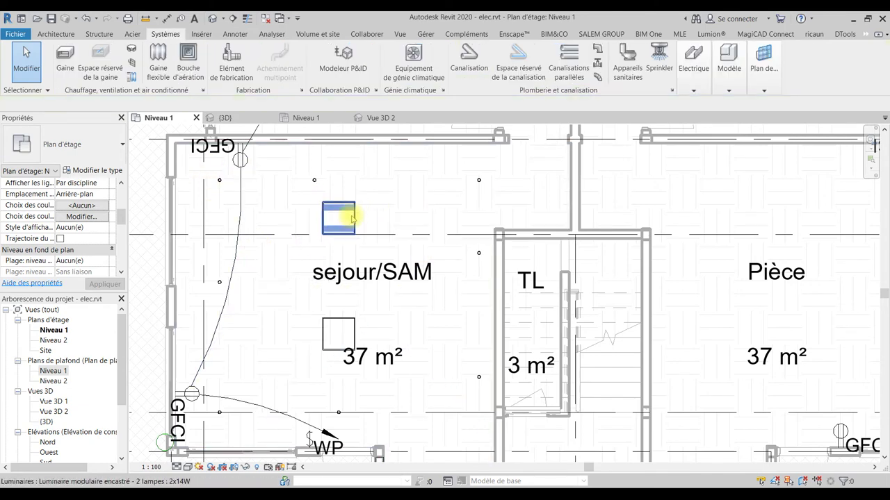
pyautogui.press('Tab')
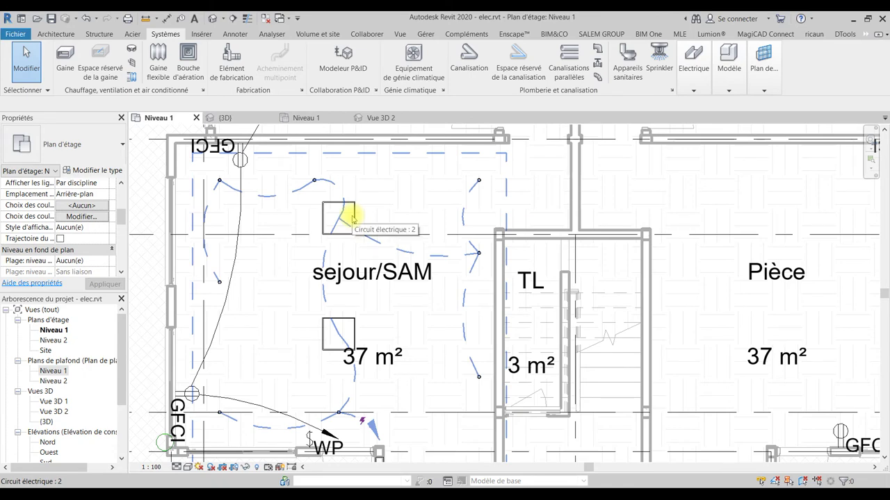
pyautogui.keyDown('ctrl'); pyautogui.scroll(-2, 407, 298); pyautogui.keyUp('ctrl')
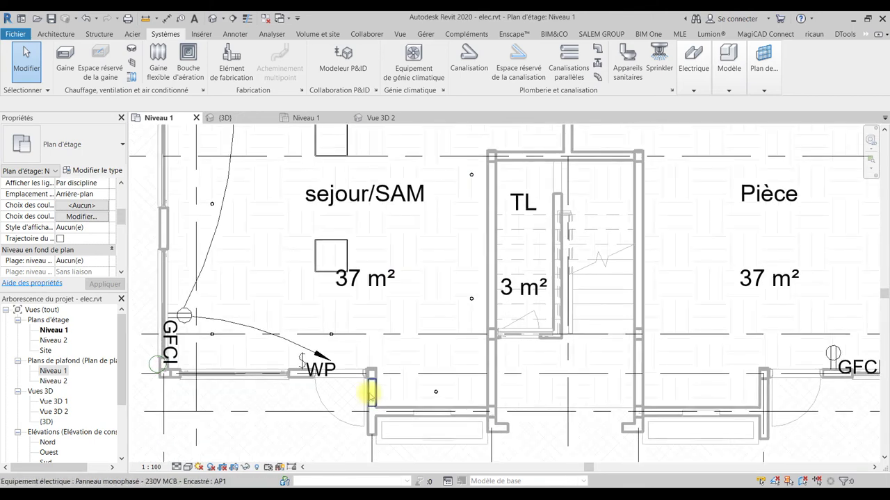
pyautogui.keyDown('ctrl'); pyautogui.scroll(1, 299, 364); pyautogui.keyUp('ctrl')
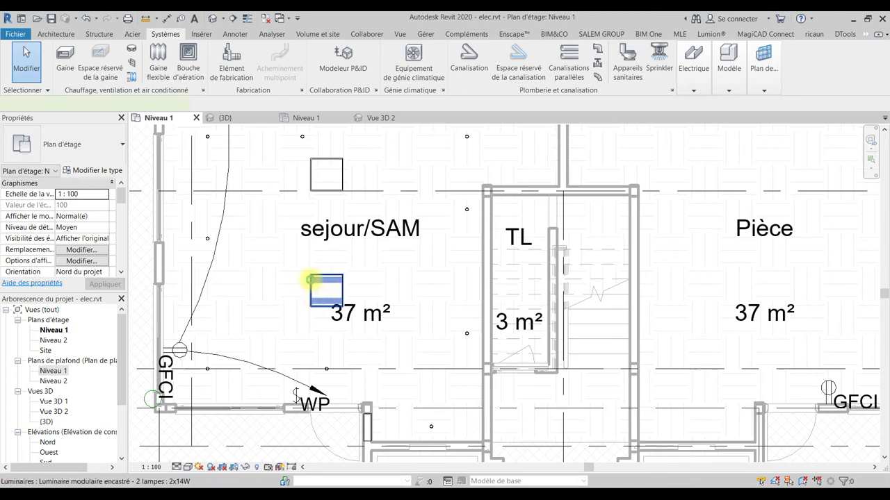
# - Create a switch system (Interrupteur) from the luminaire next to the 37 m² label
pyautogui.click(314, 279)
pyautogui.click(308, 276)
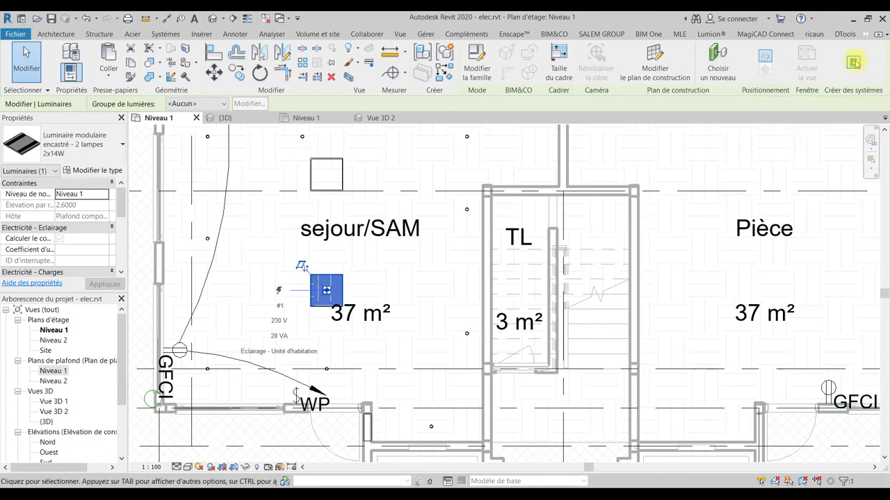
pyautogui.click(854, 62)
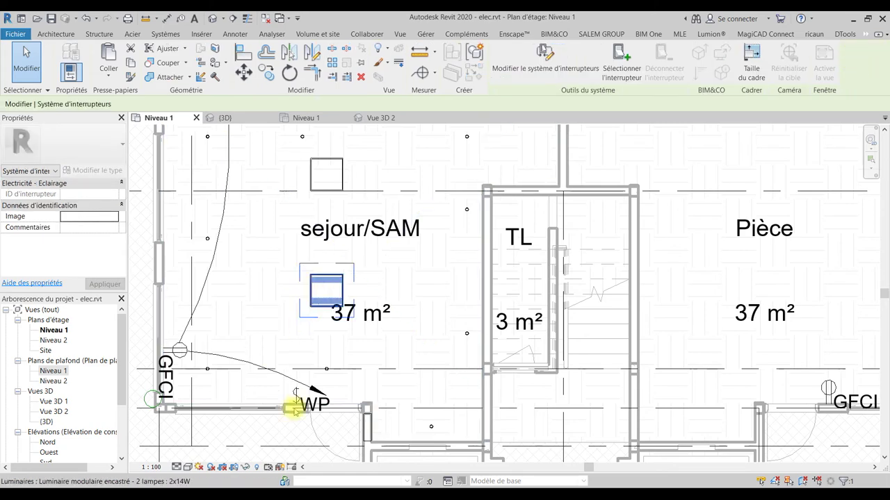
# - Add the remaining sejour/SAM luminaires, including the left-wall and square ones, to the switch system
pyautogui.click(539, 69)
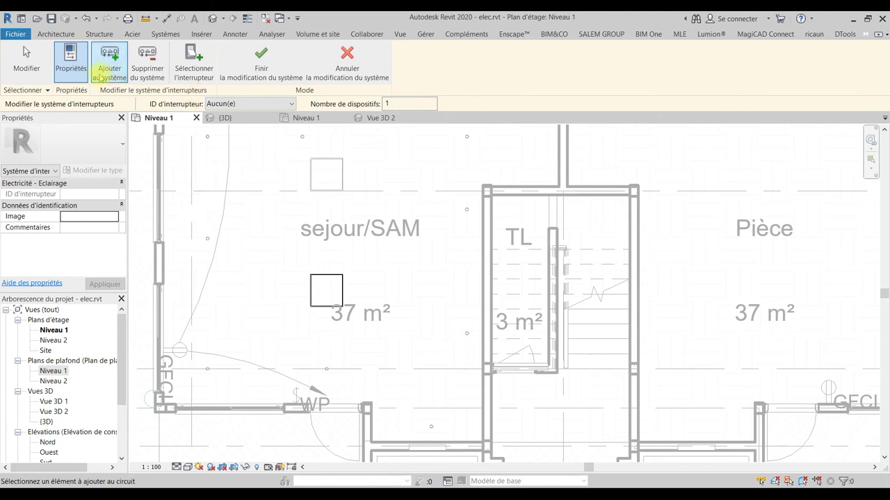
pyautogui.click(207, 371)
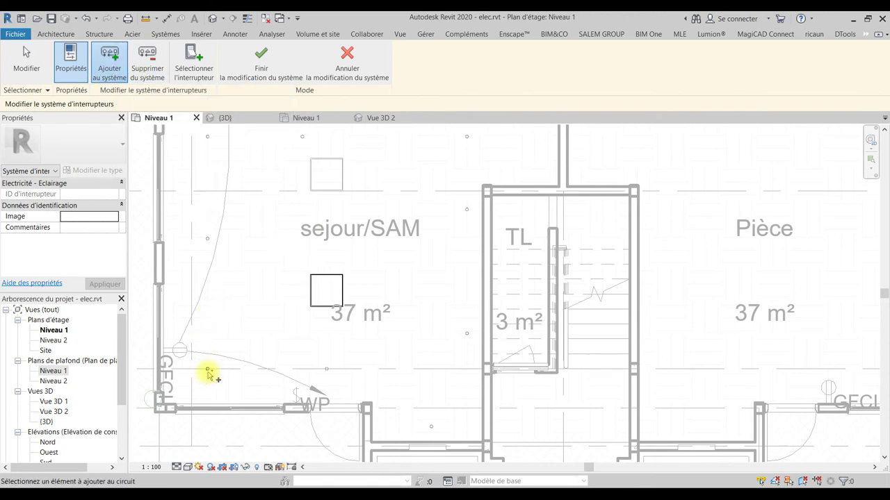
pyautogui.click(324, 369)
pyautogui.keyDown('ctrl'); pyautogui.click(464, 334); pyautogui.keyUp('ctrl')
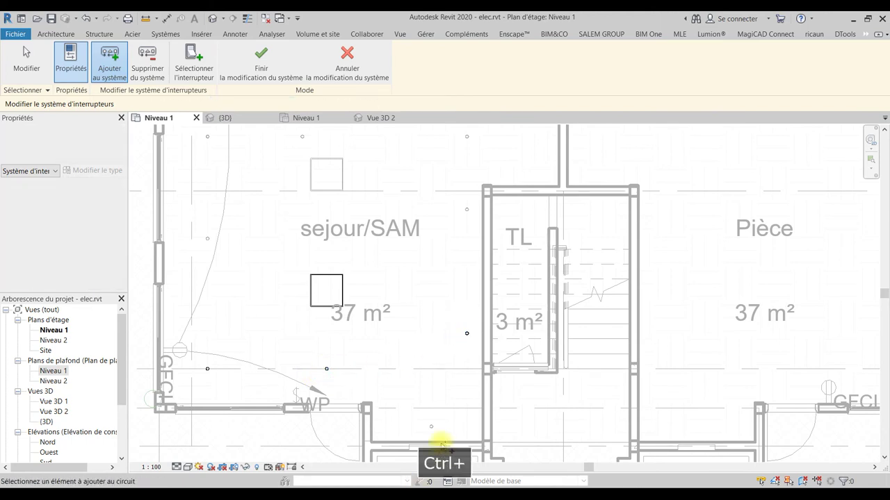
pyautogui.keyDown('ctrl'); pyautogui.click(429, 426); pyautogui.keyUp('ctrl')
pyautogui.keyDown('ctrl'); pyautogui.click(207, 241); pyautogui.keyUp('ctrl')
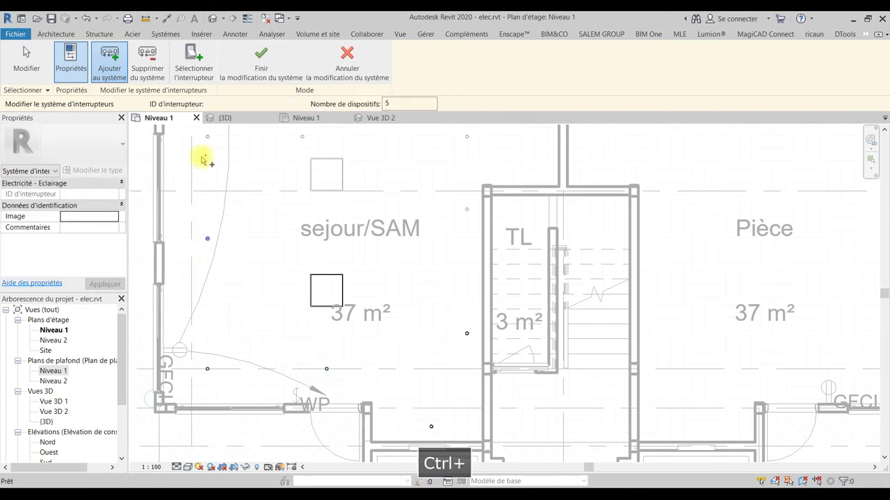
pyautogui.keyDown('ctrl'); pyautogui.click(207, 138); pyautogui.keyUp('ctrl')
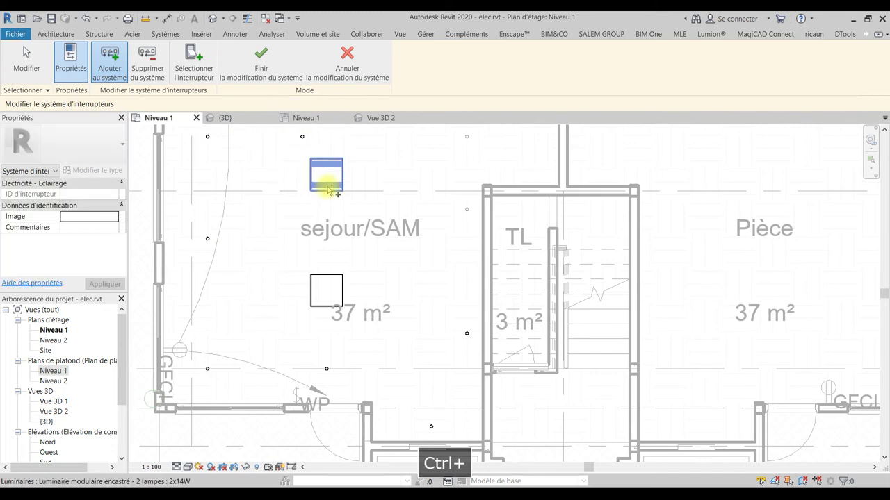
pyautogui.keyDown('ctrl'); pyautogui.click(467, 137); pyautogui.keyUp('ctrl')
pyautogui.keyDown('ctrl'); pyautogui.click(464, 209); pyautogui.keyUp('ctrl')
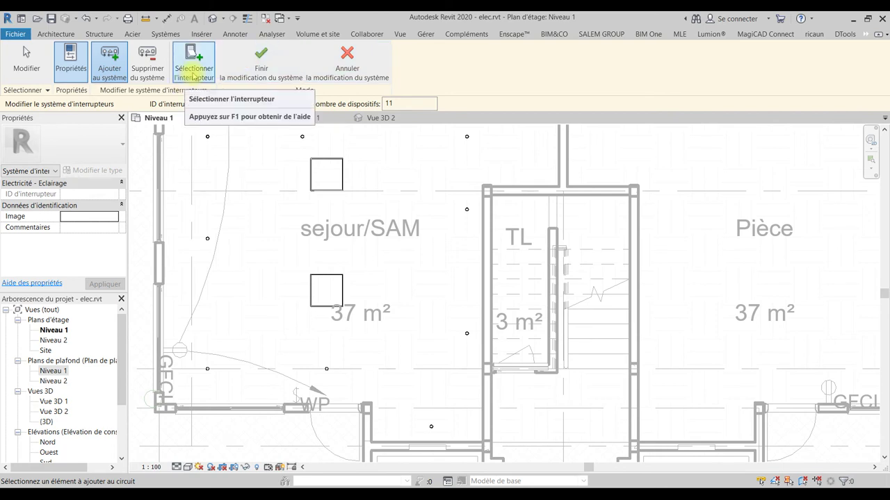
# - Set the switch ID to Interrupteur étanche: Standard and finish editing the system
pyautogui.click(194, 70)
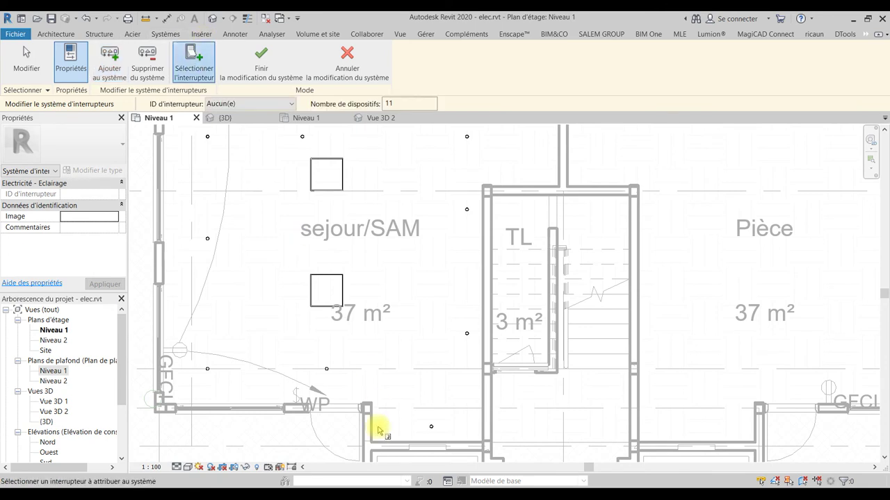
pyautogui.click(264, 103)
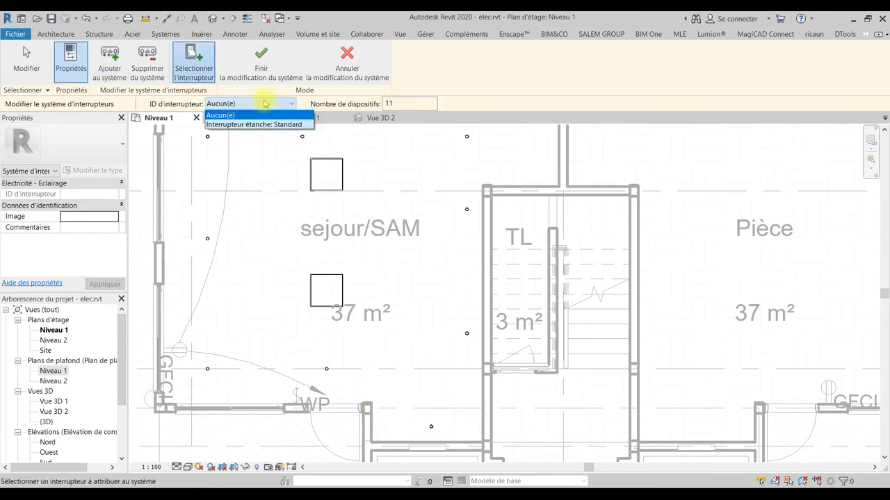
pyautogui.click(244, 124)
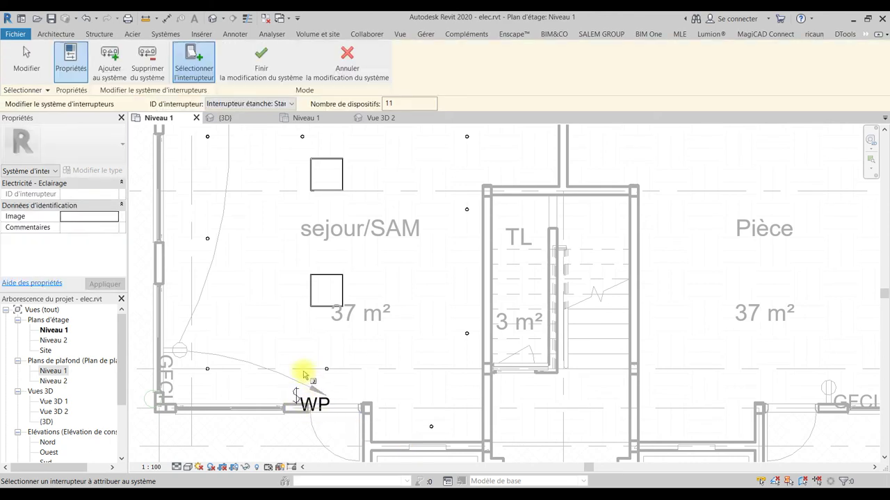
pyautogui.click(262, 63)
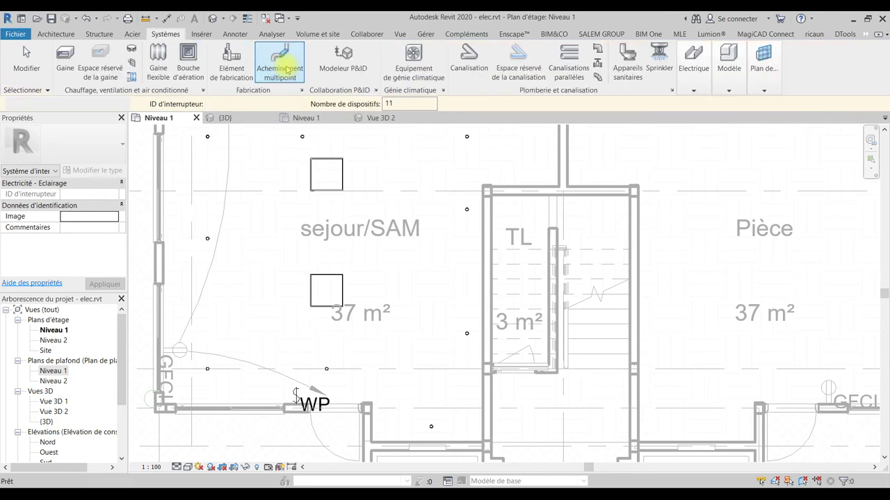
# - Tab-highlight circuit 2 and the WP switch's system links to verify the connections
pyautogui.press('Escape')
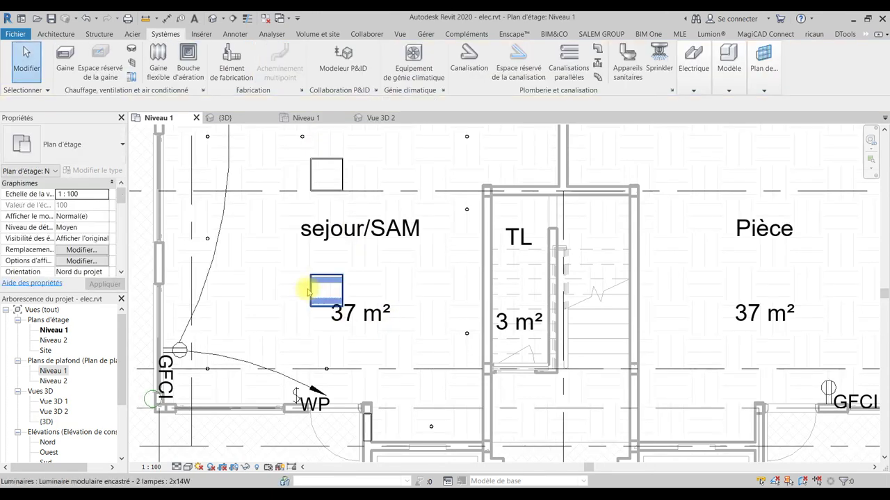
pyautogui.press('Tab')
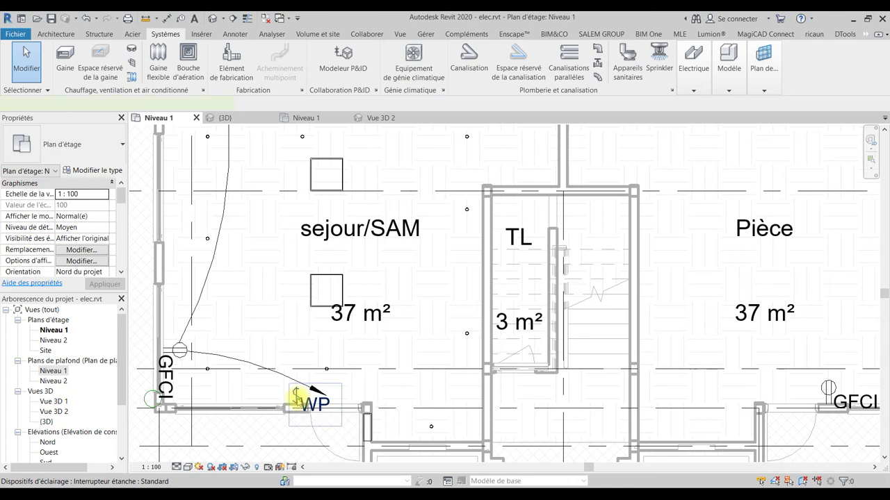
pyautogui.click(425, 377)
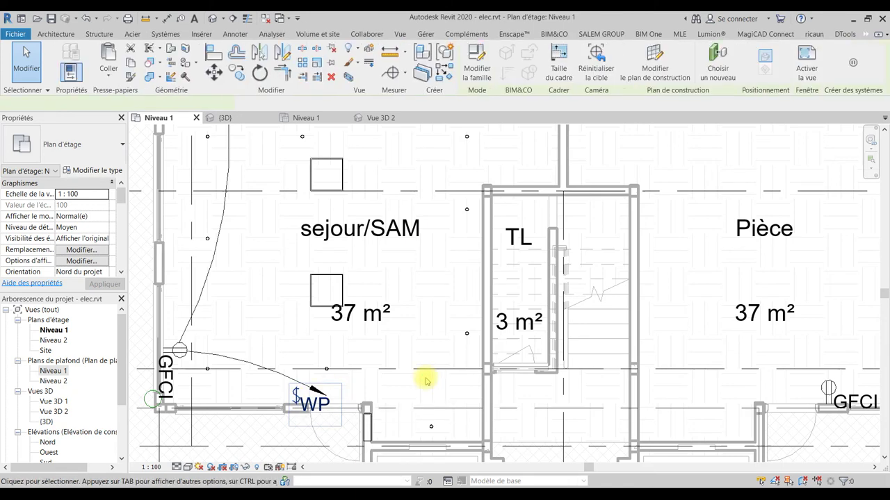
pyautogui.click(346, 409)
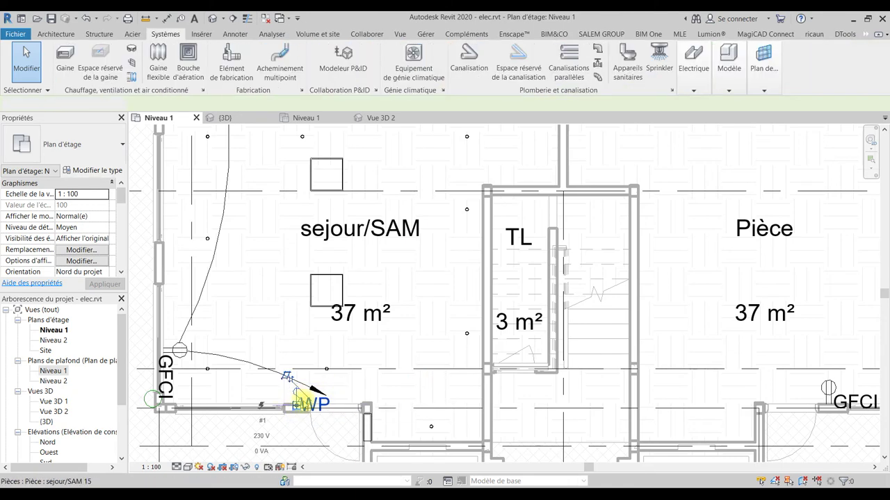
pyautogui.press('Tab')
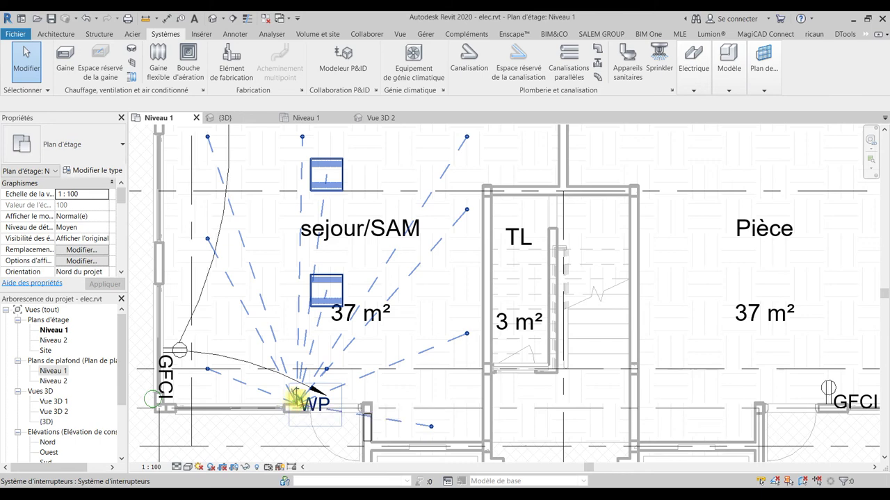
# - Select the whole switch system, then clear the multiple selection with Esc
pyautogui.click(306, 386)
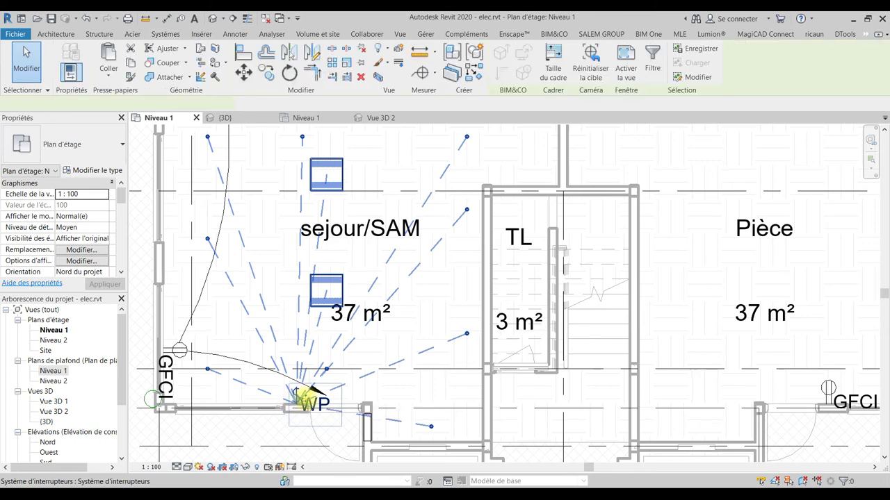
pyautogui.keyDown('ctrl'); pyautogui.click(496, 207); pyautogui.keyUp('ctrl')
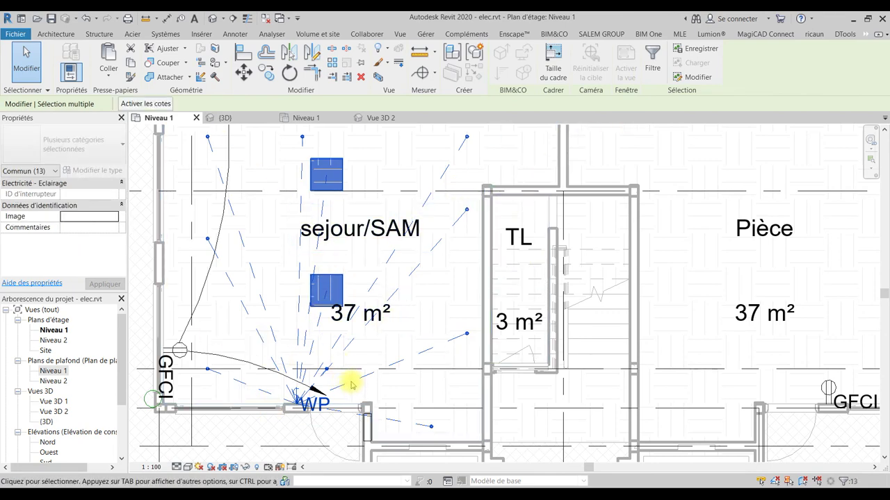
pyautogui.press('Escape')
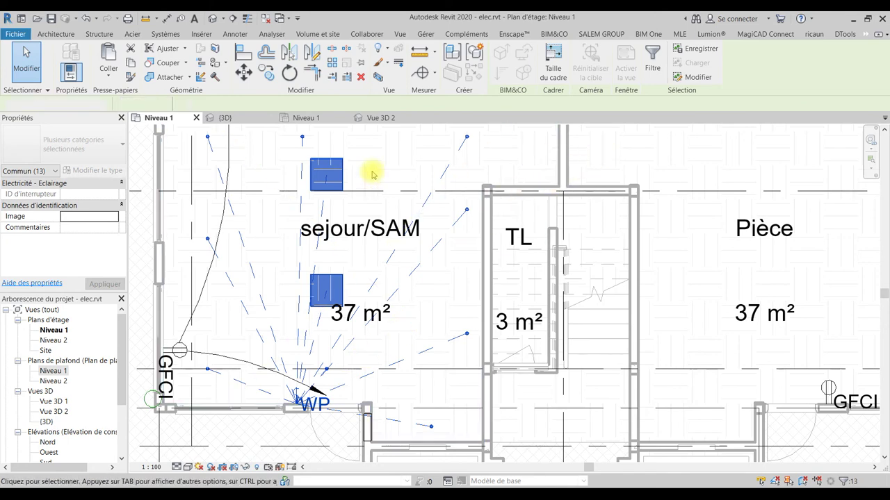
pyautogui.press('Escape')
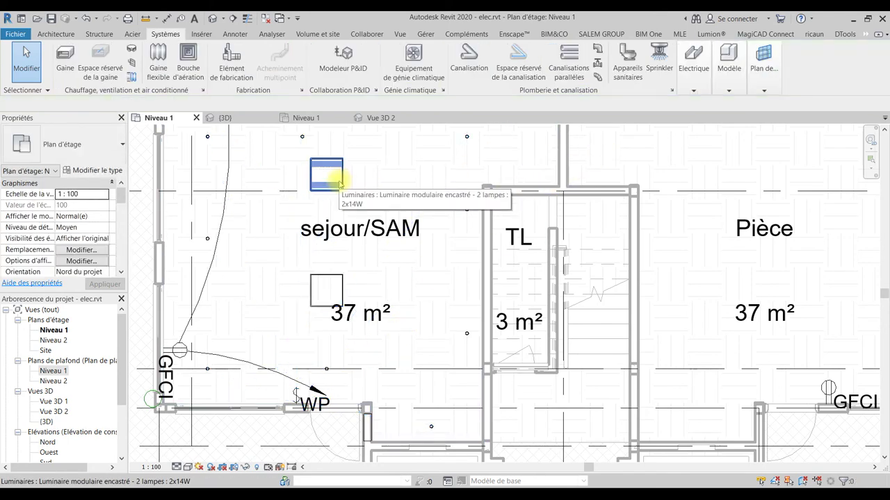
# - Generate arc wires for electrical circuit 2 linking the sejour/SAM luminaires to panel AP1
pyautogui.press('Tab')
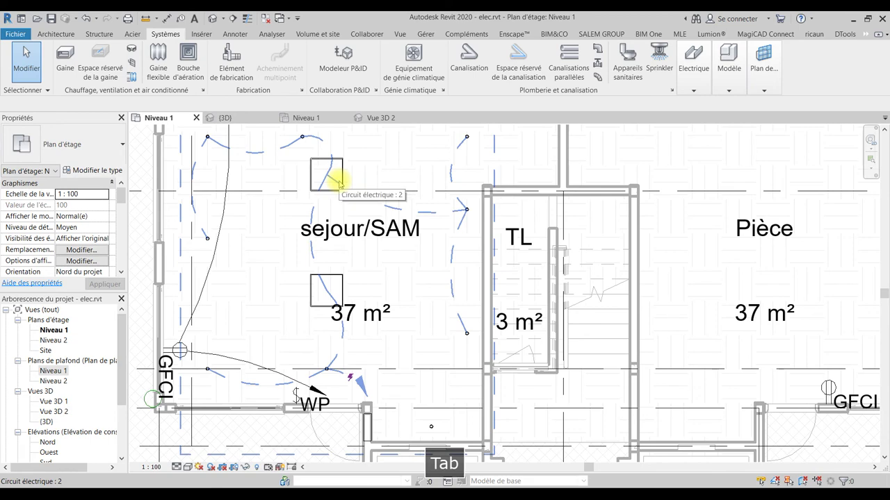
pyautogui.click(338, 184)
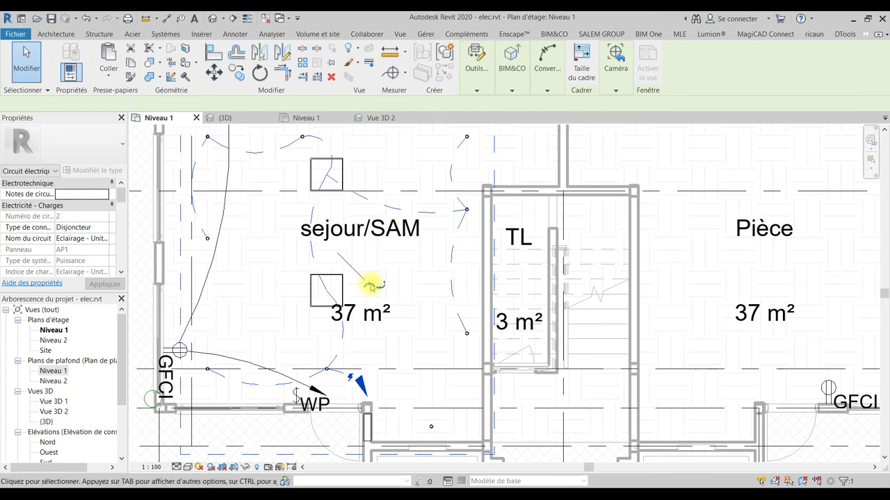
pyautogui.click(370, 284)
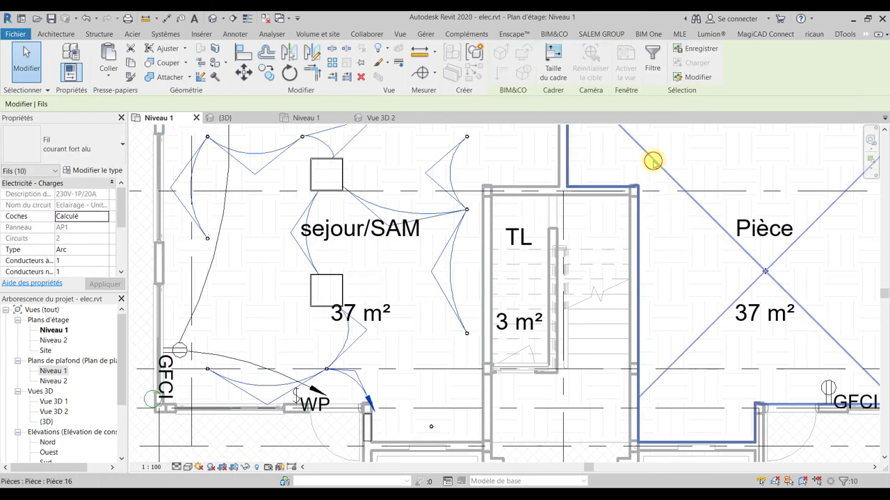
pyautogui.click(655, 174)
pyautogui.click(419, 322)
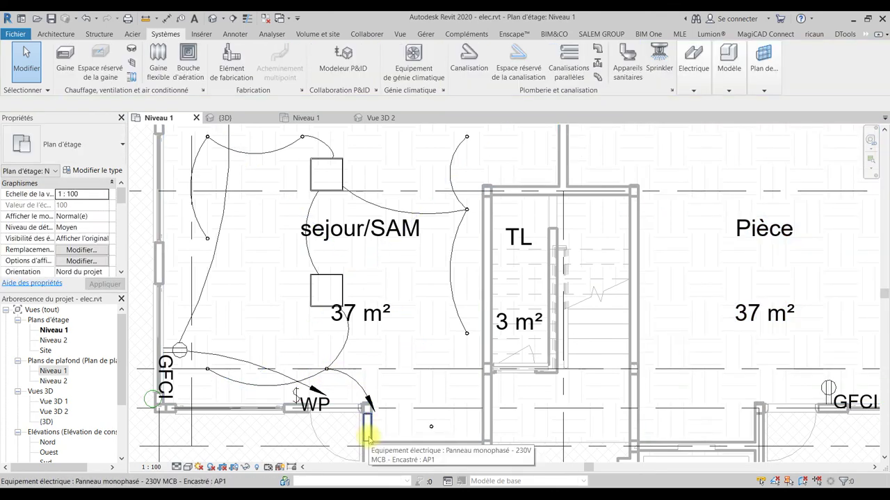
pyautogui.scroll(-3, 379, 292)
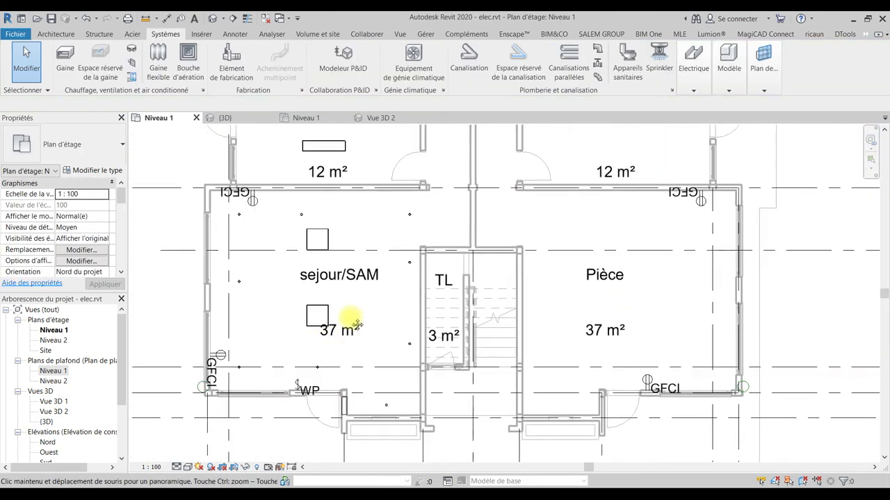
# - Reshape the CUISINE wire arc between the two GFCI outlets and delete another wire
pyautogui.moveTo(348, 369); pyautogui.dragTo(357, 323, button='middle')
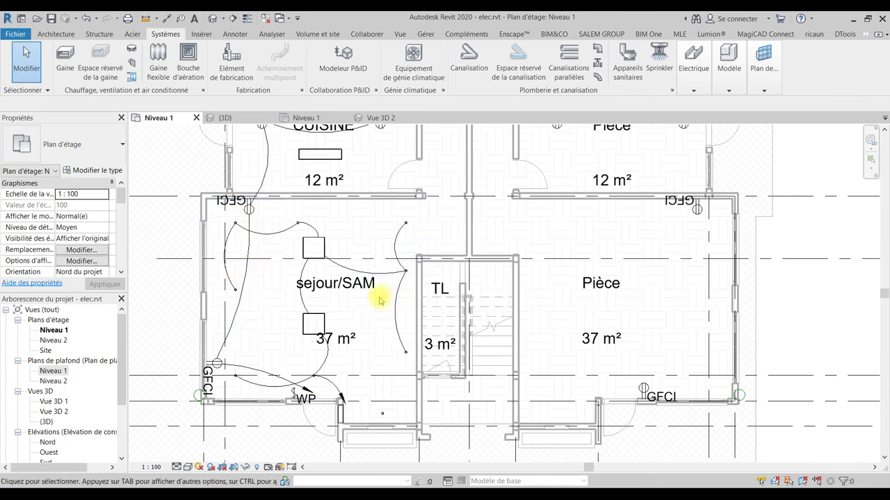
pyautogui.moveTo(368, 224); pyautogui.dragTo(346, 321, button='middle')
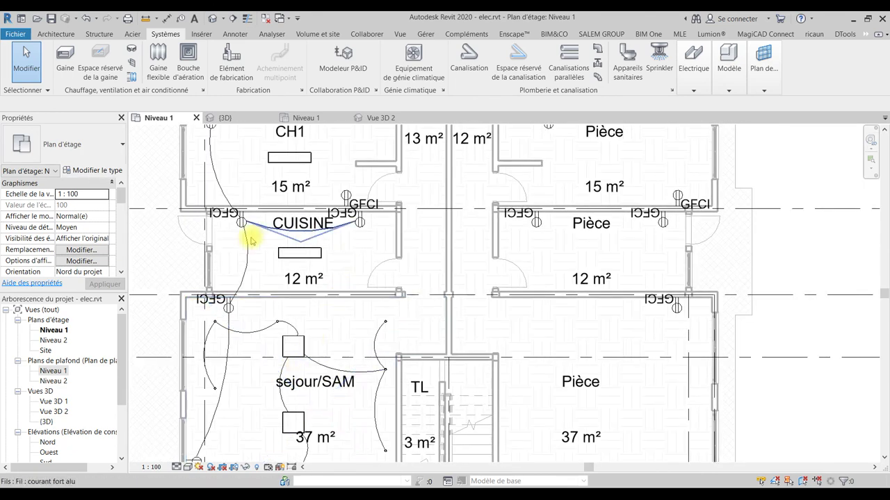
pyautogui.click(258, 288)
pyautogui.moveTo(257, 288); pyautogui.dragTo(234, 248)
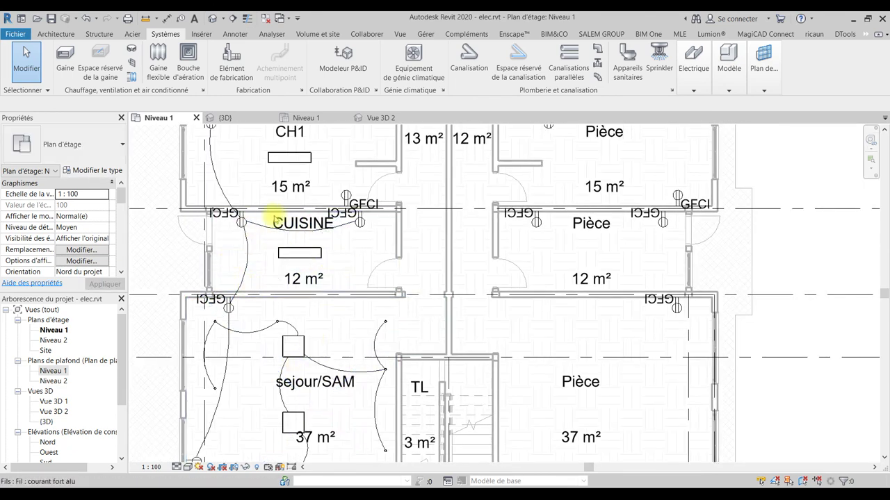
pyautogui.click(290, 224)
pyautogui.press('Delete')
# - Review the wiring in CH2, CH1 and sejour/SAM, selecting the sejour/SAM room
pyautogui.moveTo(330, 224); pyautogui.dragTo(356, 378, button='middle')
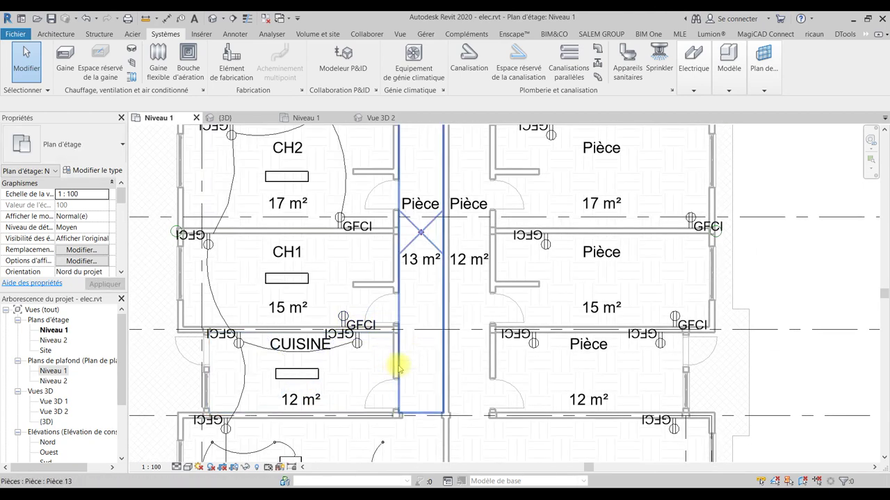
pyautogui.click(308, 257)
pyautogui.press('Escape')
pyautogui.moveTo(363, 415)
pyautogui.mouseDown(button='middle')
pyautogui.moveTo(364, 219)
pyautogui.moveTo(393, 155)
pyautogui.mouseUp(button='middle')
pyautogui.click(380, 202)
pyautogui.click(55, 33)
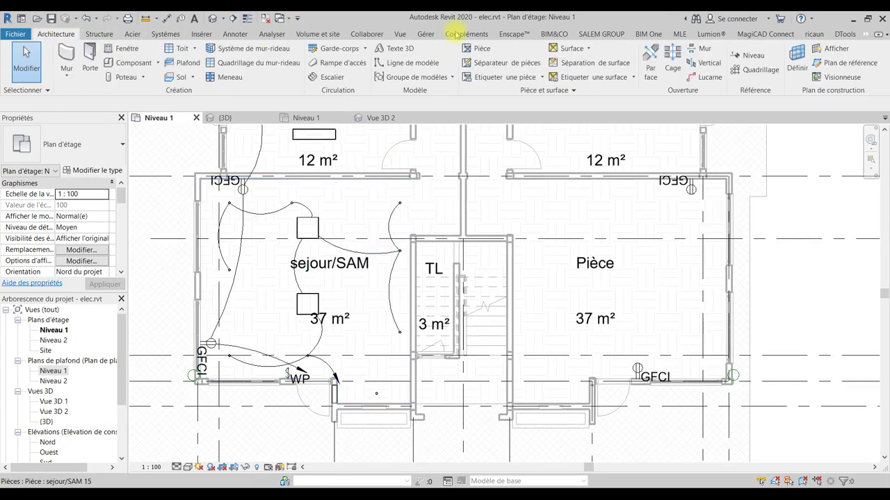
# - Place a perspective camera in sejour/SAM aimed toward the room's lower-left corner, creating Vue 3D 3
pyautogui.click(401, 34)
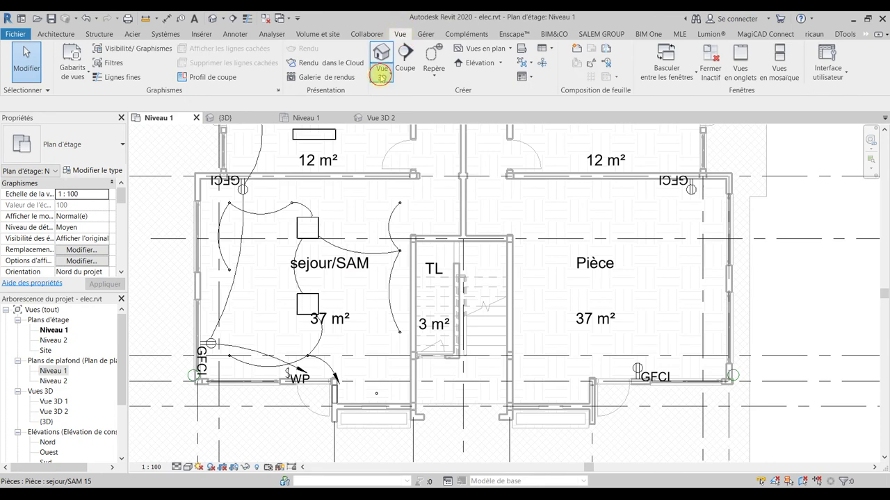
pyautogui.click(381, 74)
pyautogui.click(406, 118)
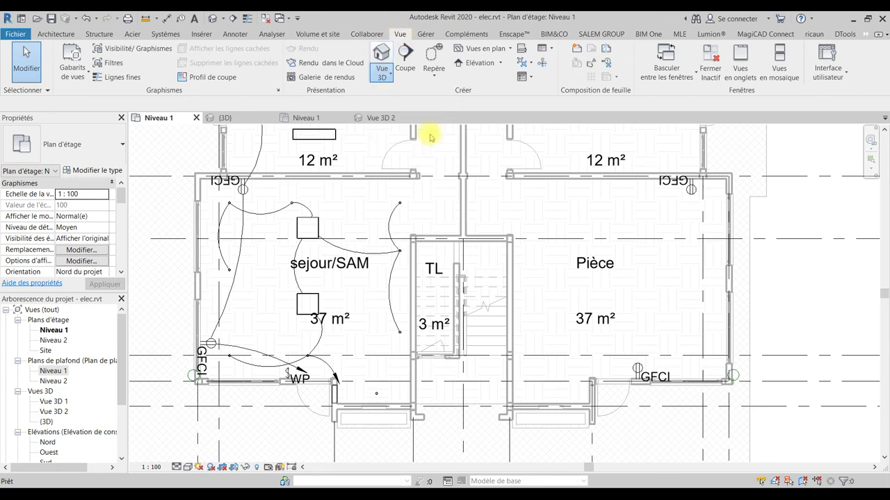
pyautogui.click(425, 192)
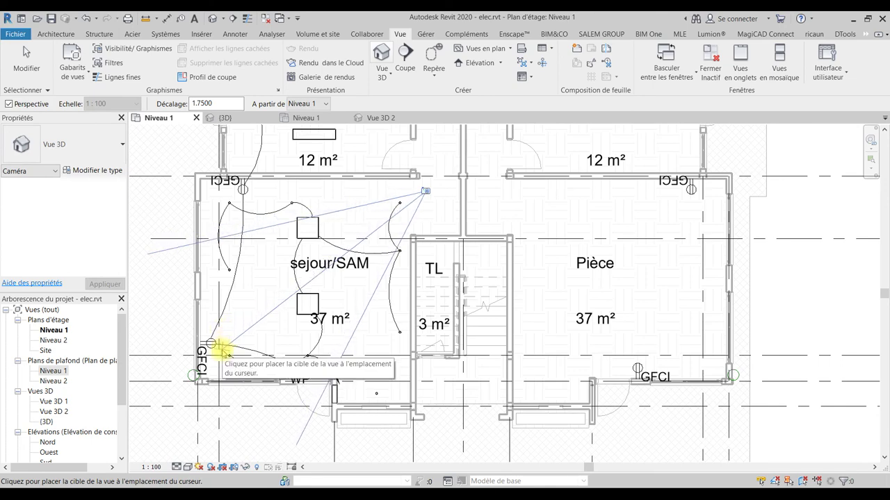
pyautogui.click(244, 349)
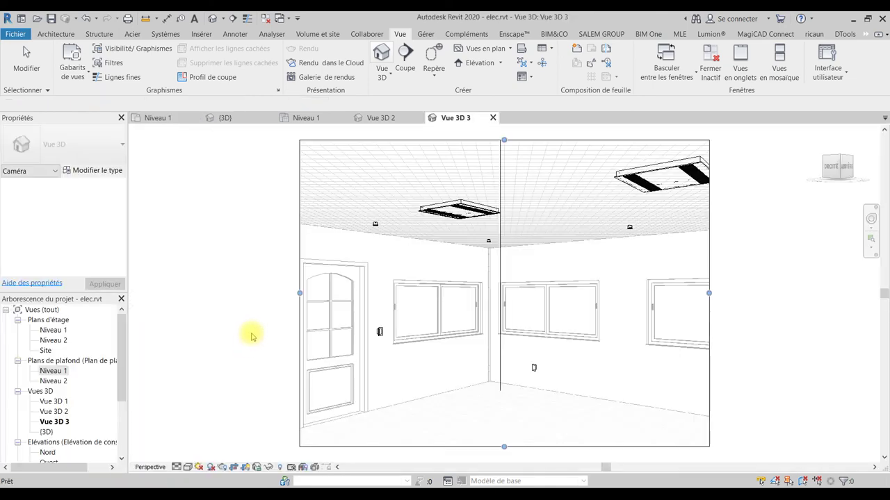
pyautogui.click(497, 357)
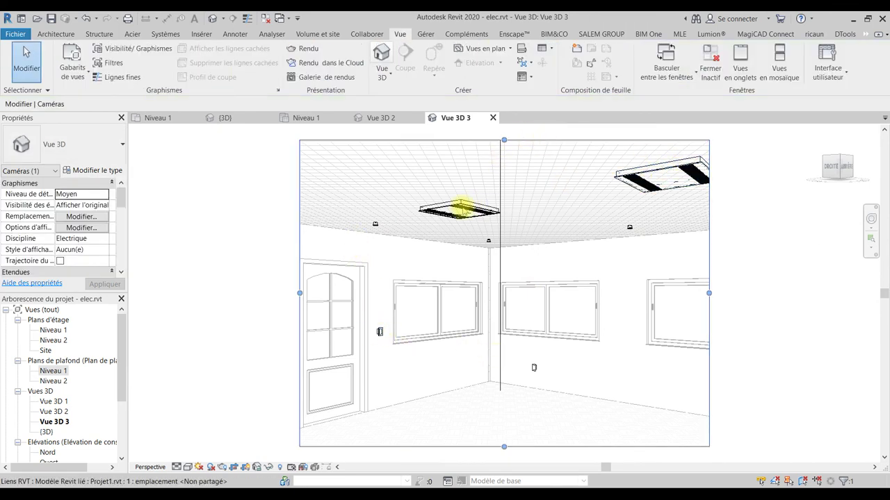
# - Set Vue 3D 3 to Fine detail and Realistic visual style, then bring up the Rendering dialog
pyautogui.click(182, 467)
pyautogui.click(182, 452)
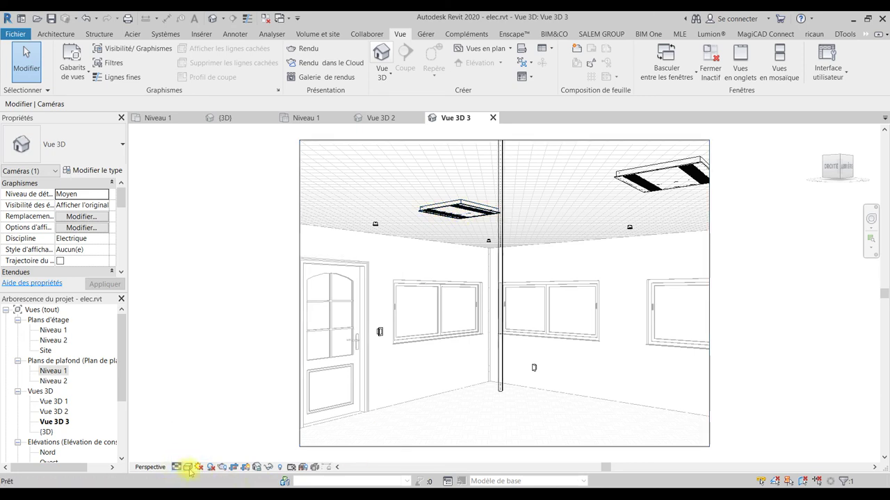
pyautogui.click(187, 468)
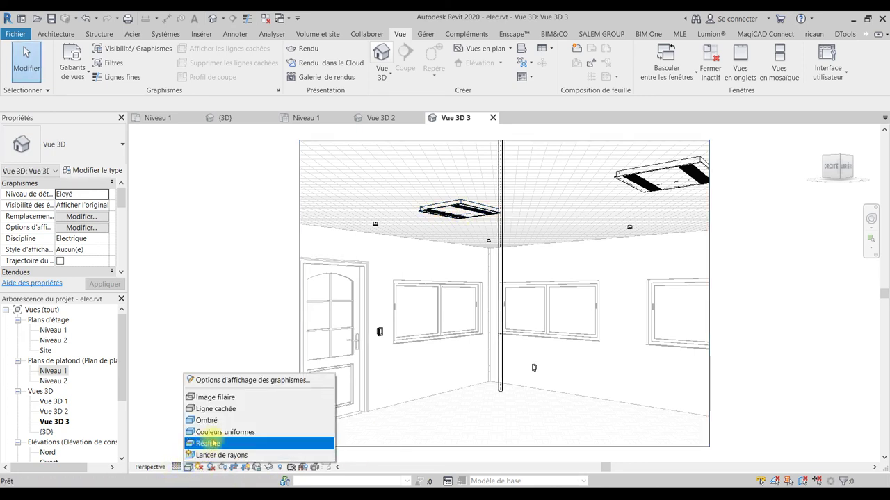
pyautogui.click(208, 444)
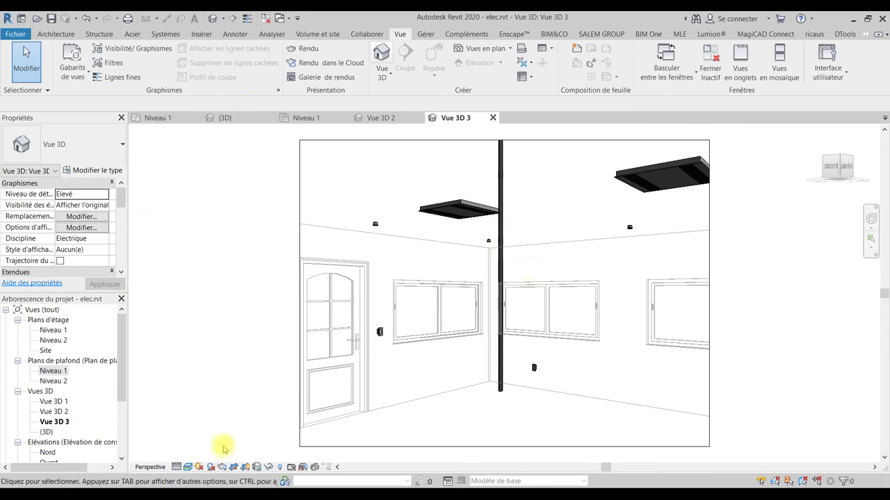
pyautogui.click(222, 468)
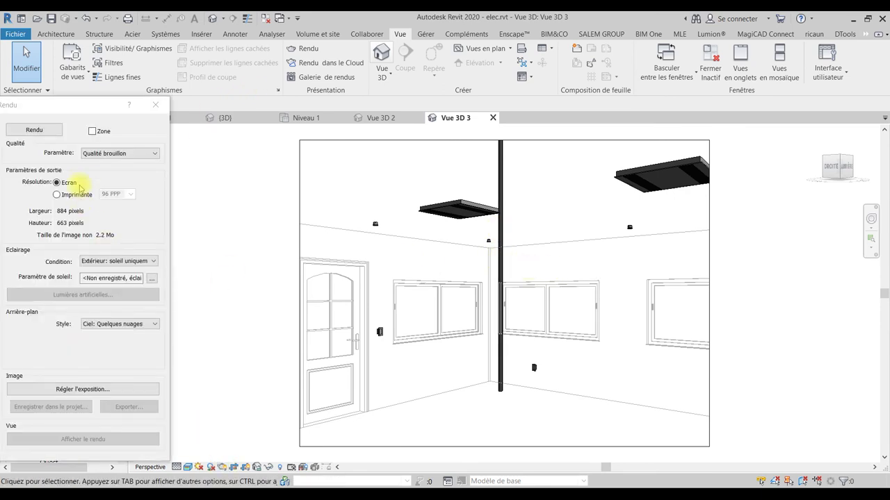
# - Render the camera view at Medium quality with Interior: Sun and Artificial lighting, then close the dialog
pyautogui.click(120, 270)
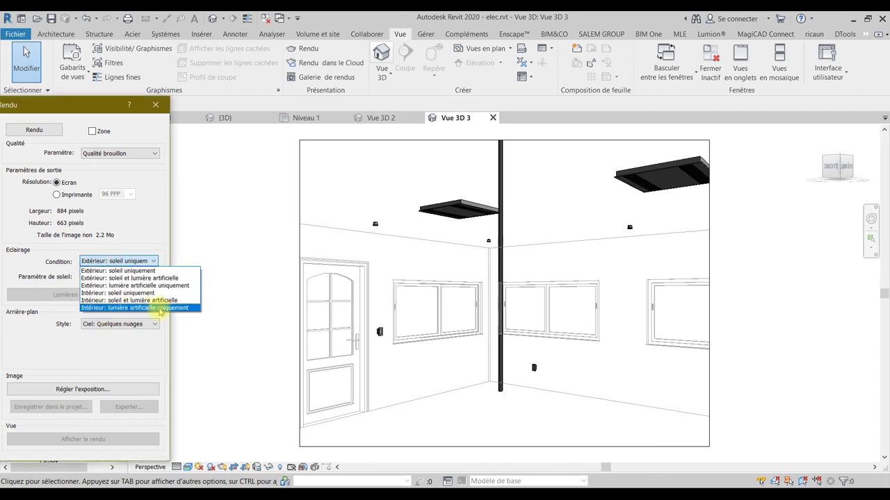
pyautogui.click(119, 301)
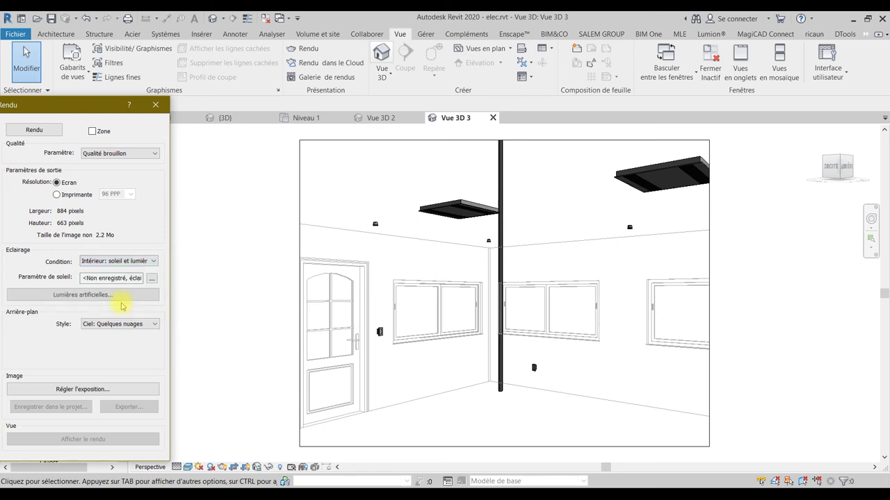
pyautogui.click(123, 153)
pyautogui.click(120, 175)
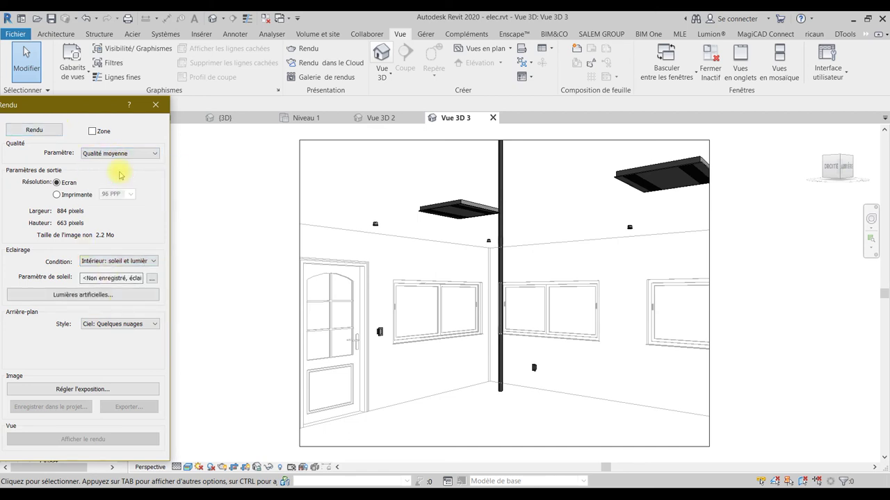
pyautogui.click(40, 130)
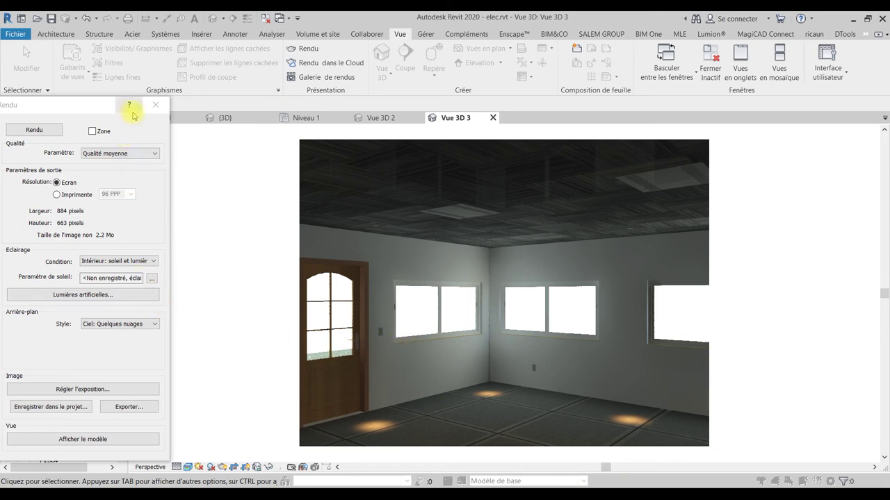
pyautogui.click(155, 105)
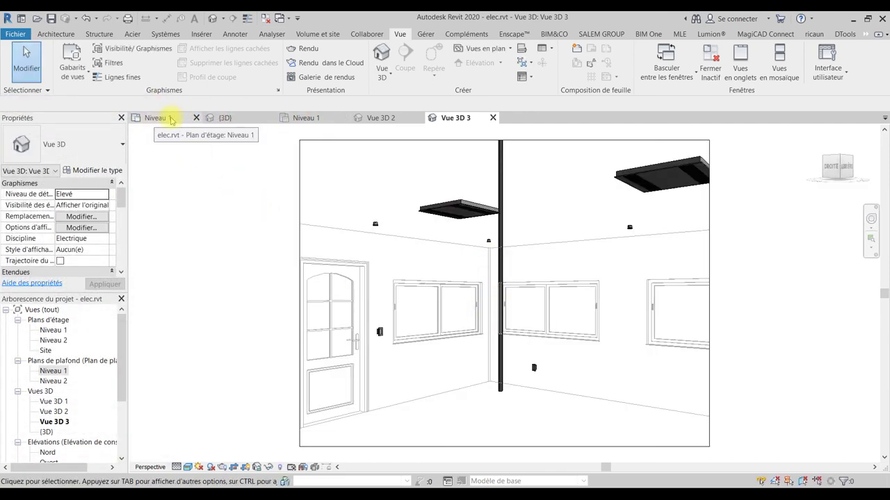
# - Go back to the Niveau 1 plan and pan across the sejour/SAM and CUISINE wiring
pyautogui.click(156, 118)
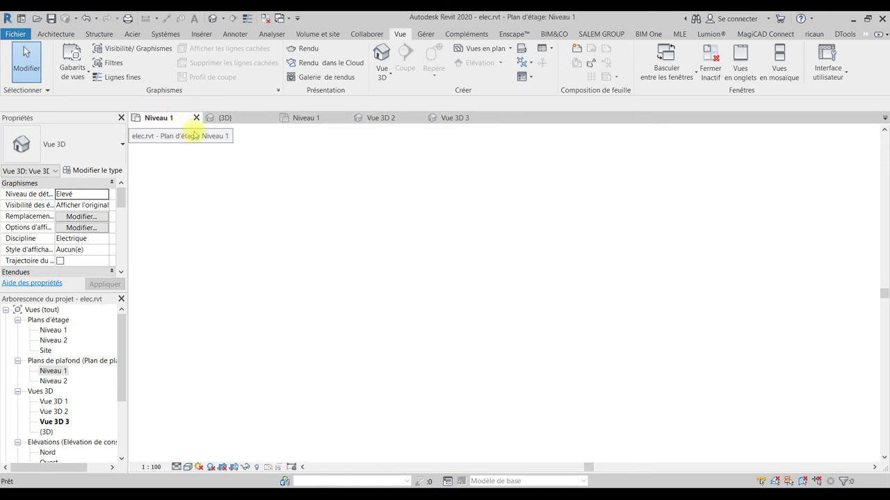
pyautogui.moveTo(369, 298); pyautogui.dragTo(399, 305, button='middle')
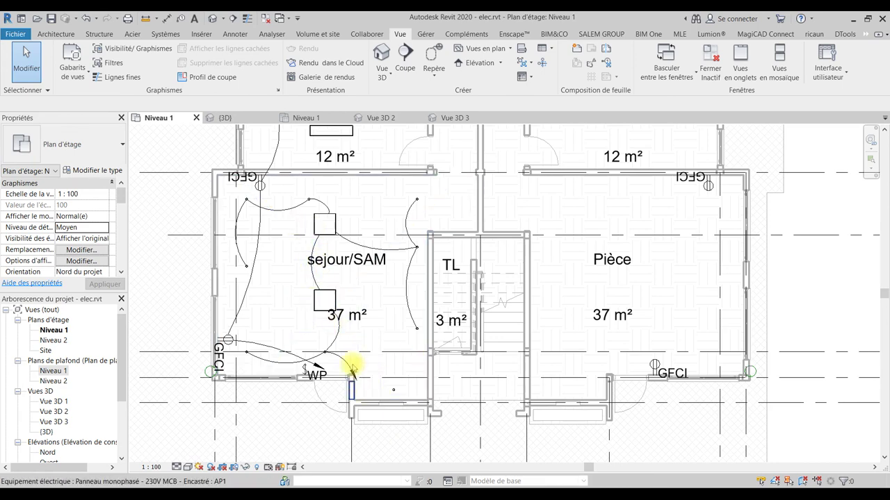
pyautogui.moveTo(448, 243)
pyautogui.mouseDown(button='middle')
pyautogui.moveTo(427, 313)
pyautogui.moveTo(423, 308)
pyautogui.mouseUp(button='middle')
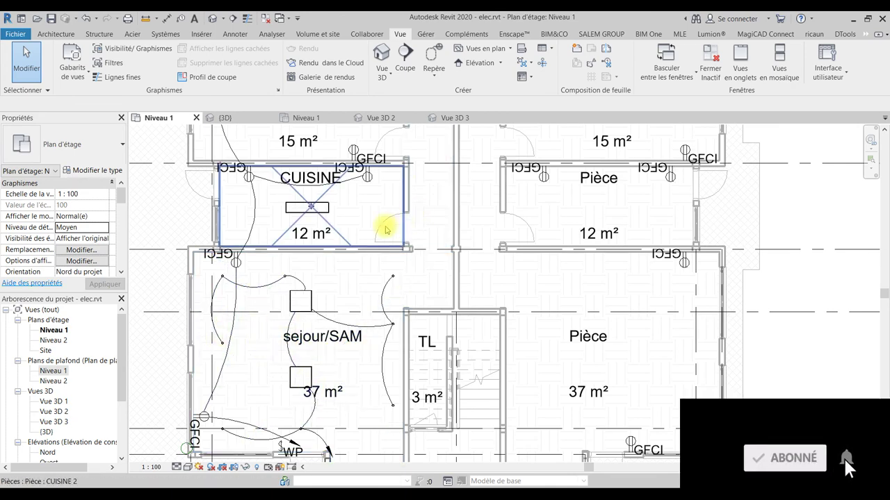
pyautogui.moveTo(342, 365); pyautogui.dragTo(349, 300, button='middle')
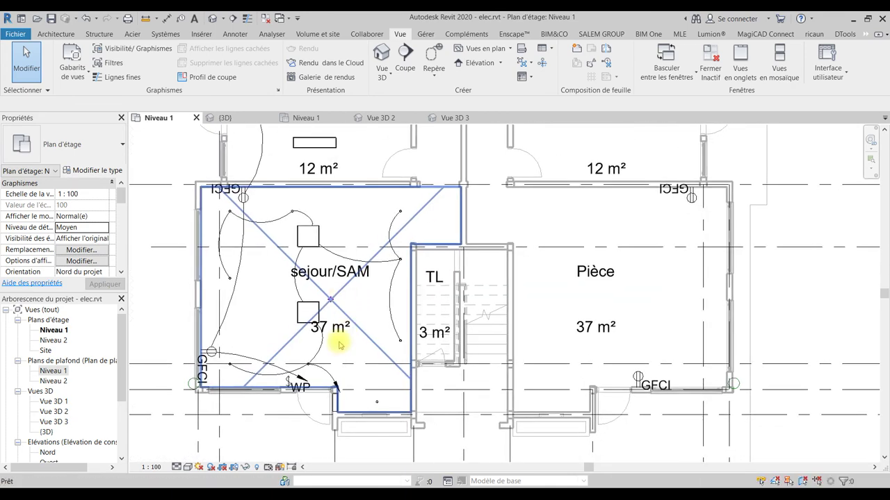
pyautogui.moveTo(345, 238)
pyautogui.mouseDown(button='middle')
pyautogui.moveTo(338, 295)
pyautogui.moveTo(342, 280)
pyautogui.mouseUp(button='middle')
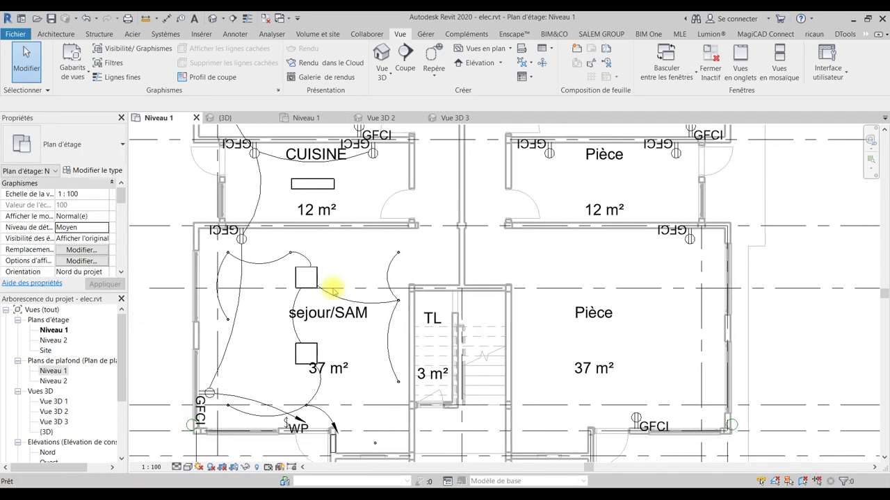